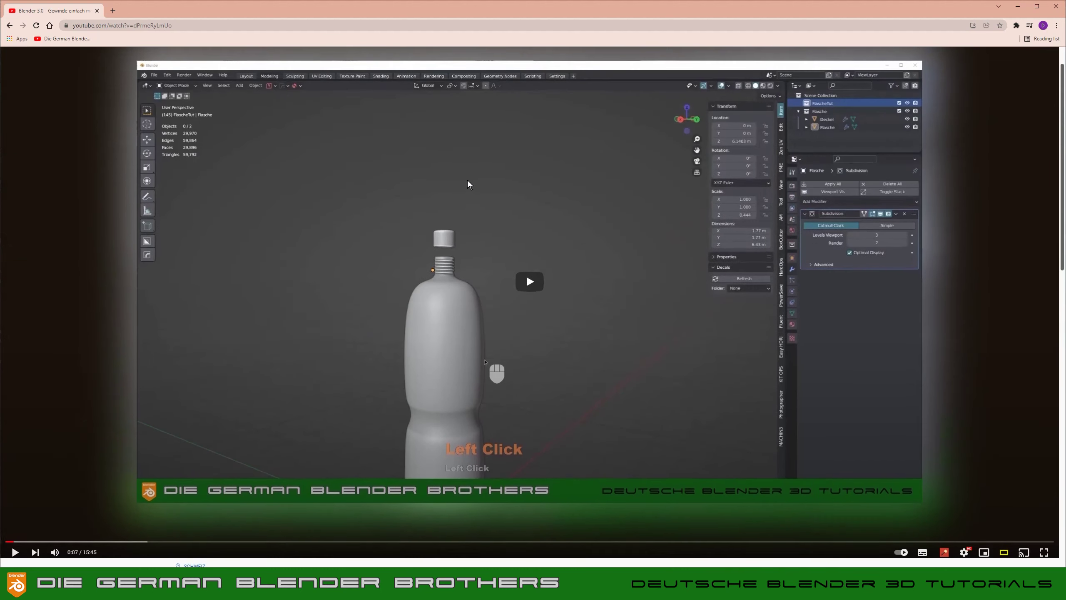
# Step: Scroll through the video comments, collapsing the replies under the first comment
pyautogui.scroll(-5, 458, 202)
pyautogui.scroll(-1, 458, 217)
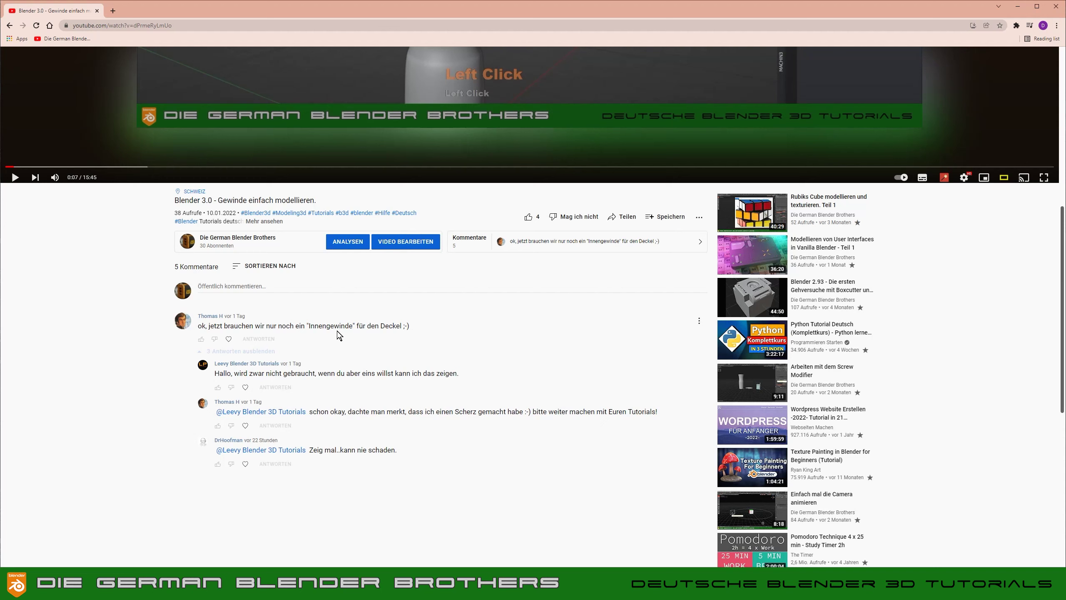
pyautogui.moveTo(336, 373)
pyautogui.click(263, 351)
pyautogui.moveTo(442, 412)
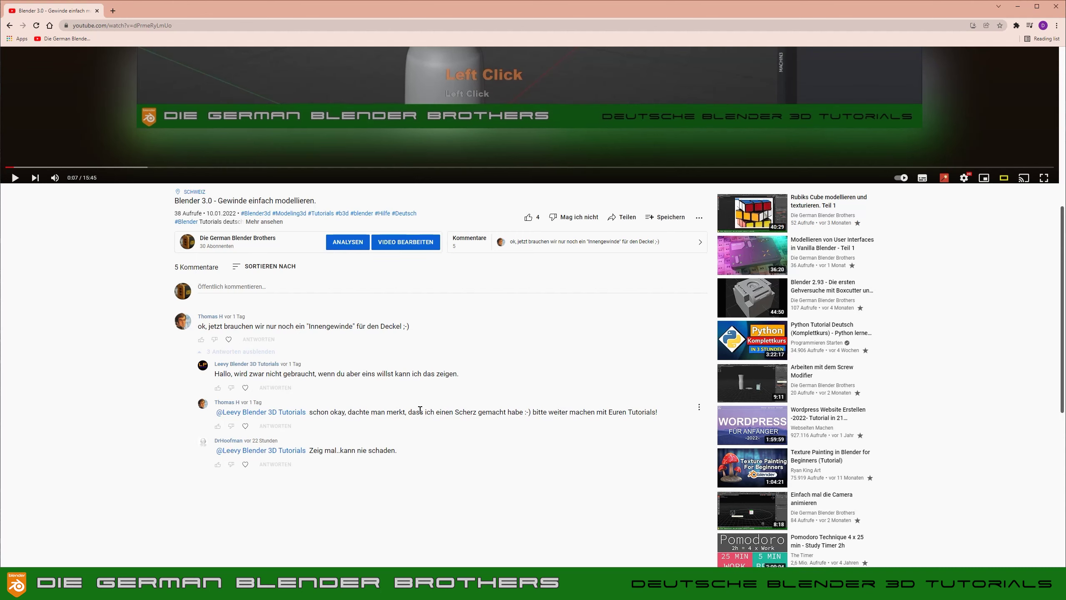
pyautogui.scroll(5, 421, 413)
pyautogui.scroll(3, 420, 408)
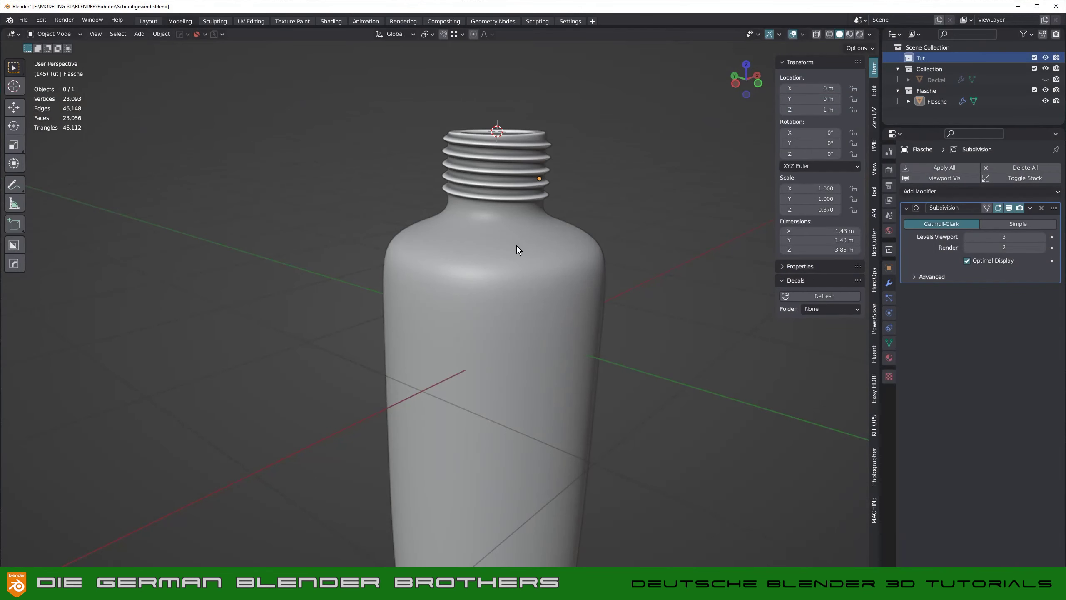
# Step: Snap the 3D cursor to the centre of the bottle neck's top rim loop
pyautogui.keyDown('shift'); pyautogui.moveTo(517, 246); pyautogui.dragTo(432, 326, button='middle'); pyautogui.keyUp('shift')
pyautogui.click(432, 326)
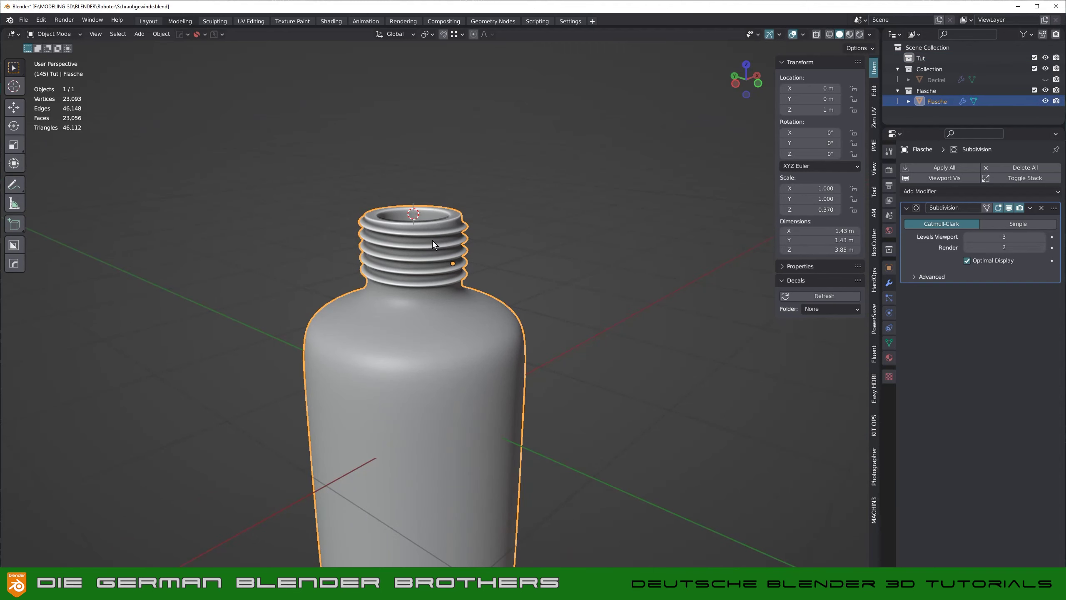
pyautogui.moveTo(432, 243); pyautogui.dragTo(440, 275, button='middle')
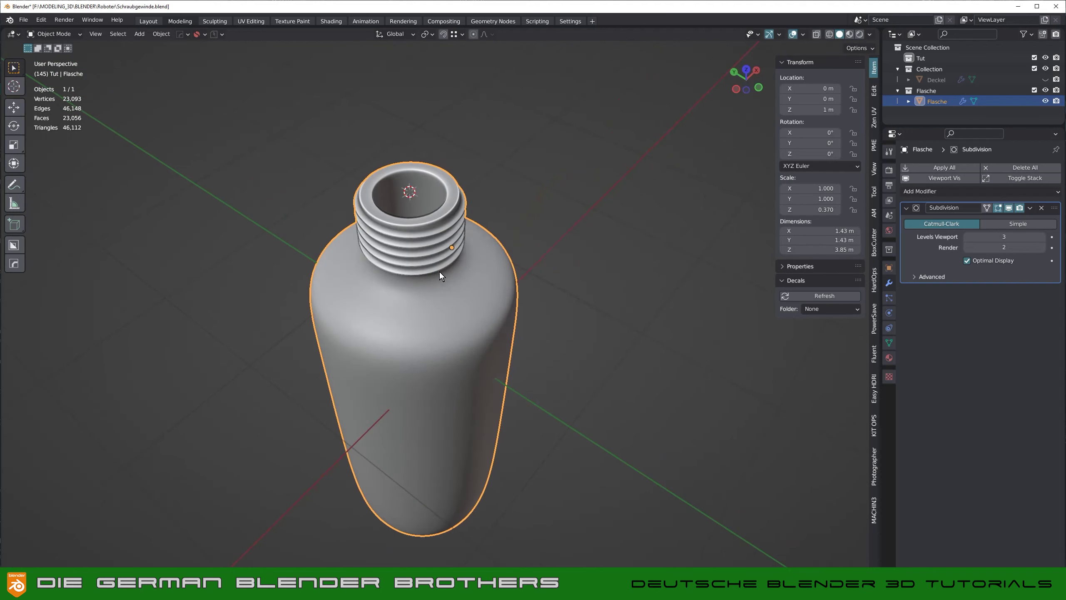
pyautogui.press('Tab')
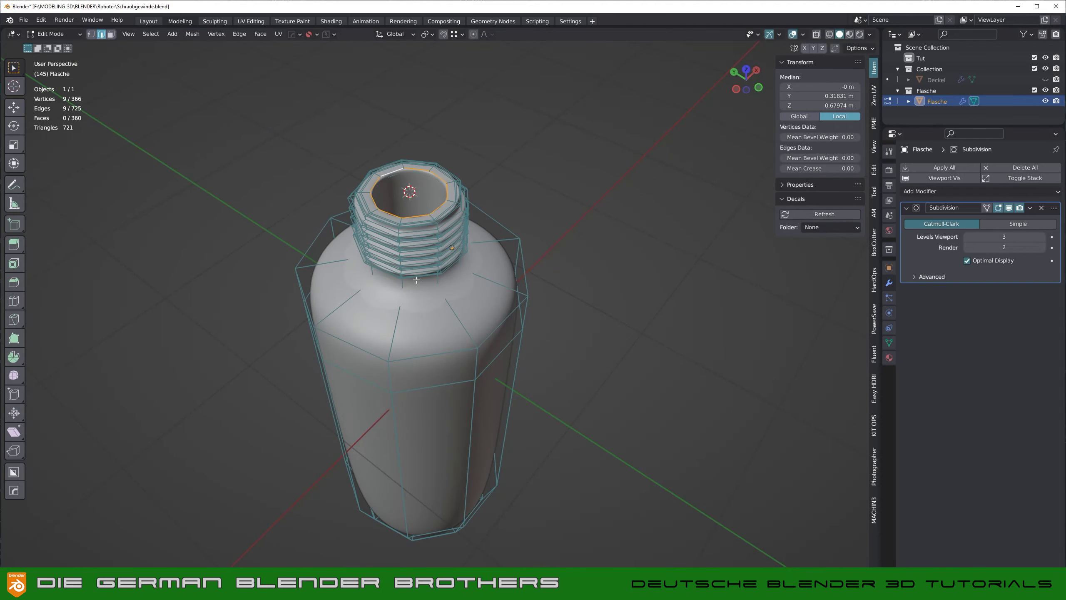
pyautogui.keyDown('shift'); pyautogui.click(413, 218); pyautogui.keyUp('shift')
pyautogui.hotkey('shift', 's')
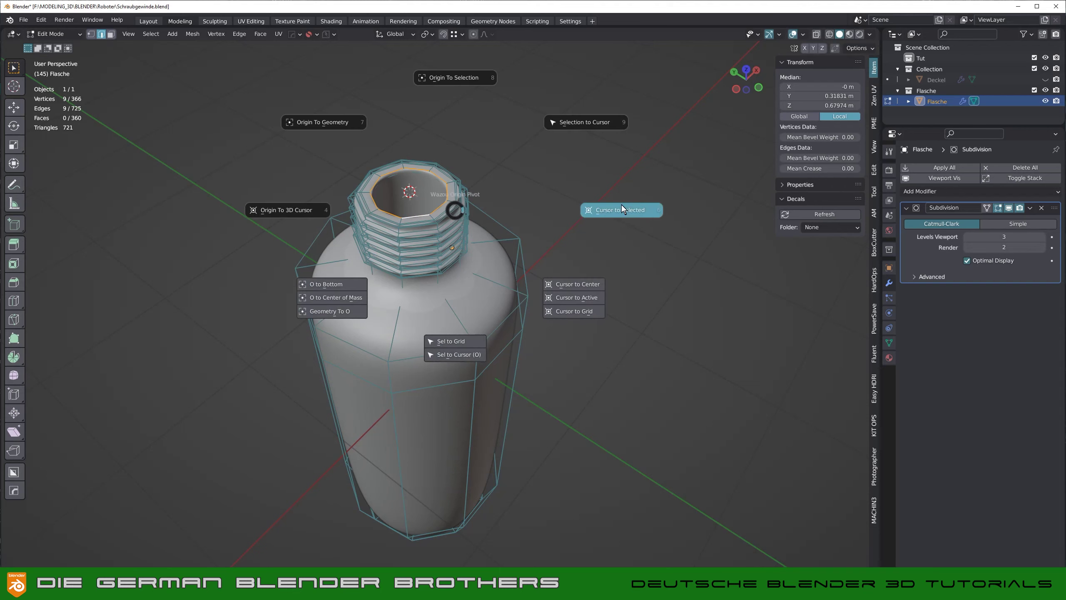
pyautogui.click(622, 207)
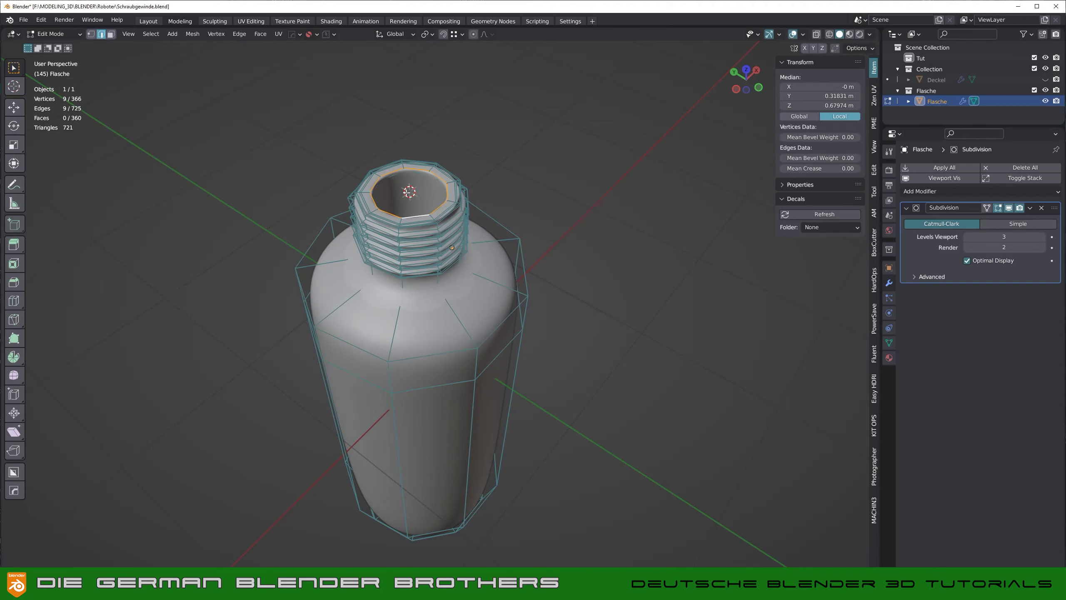
# Step: Return the bottle to Object Mode and bring up the Add menu
pyautogui.moveTo(406, 189)
pyautogui.mouseDown(button='middle')
pyautogui.moveTo(450, 278)
pyautogui.moveTo(463, 115)
pyautogui.mouseUp(button='middle')
pyautogui.press('Tab')
pyautogui.moveTo(489, 182)
pyautogui.mouseDown(button='middle')
pyautogui.moveTo(463, 194)
pyautogui.moveTo(478, 186)
pyautogui.mouseUp(button='middle')
pyautogui.hotkey('shift', 'a')
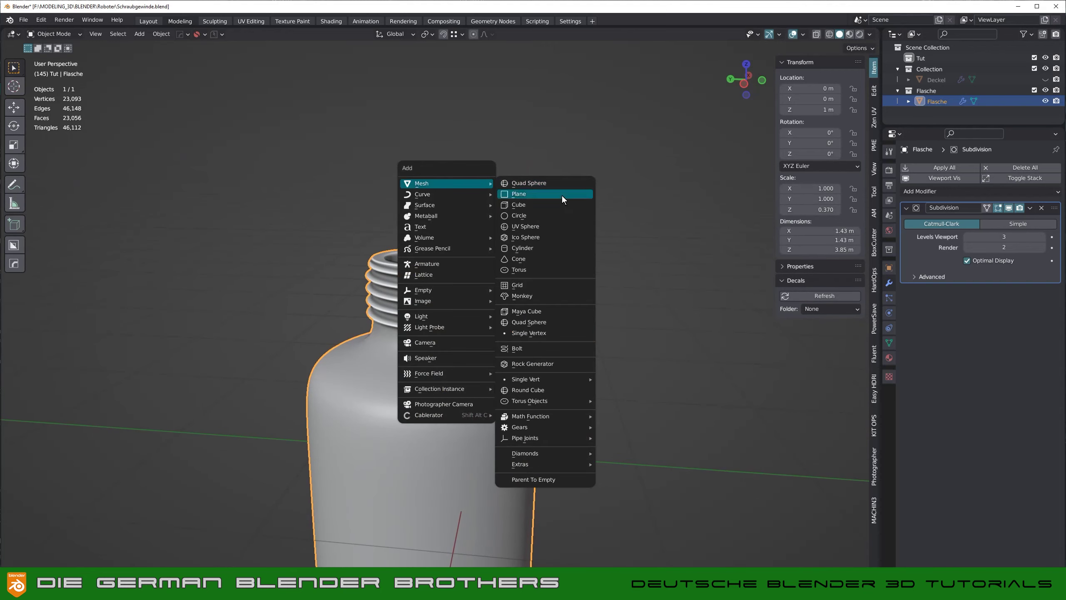
# Step: Add a plane rotated 90° on X, viewed from the front, with rotation and scale applied
pyautogui.click(537, 196)
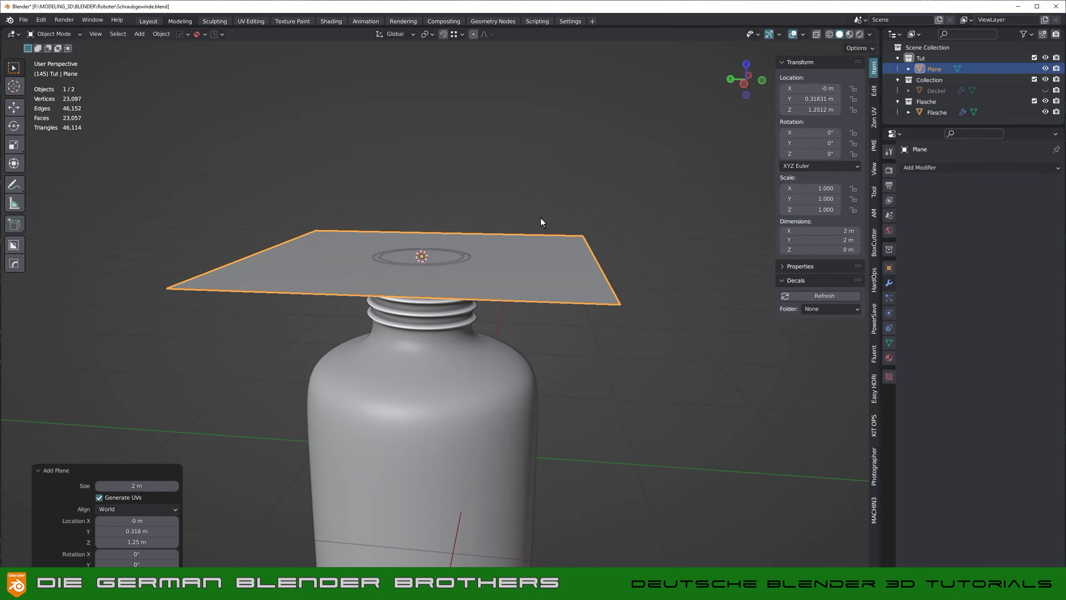
pyautogui.press('r')
pyautogui.press('x')
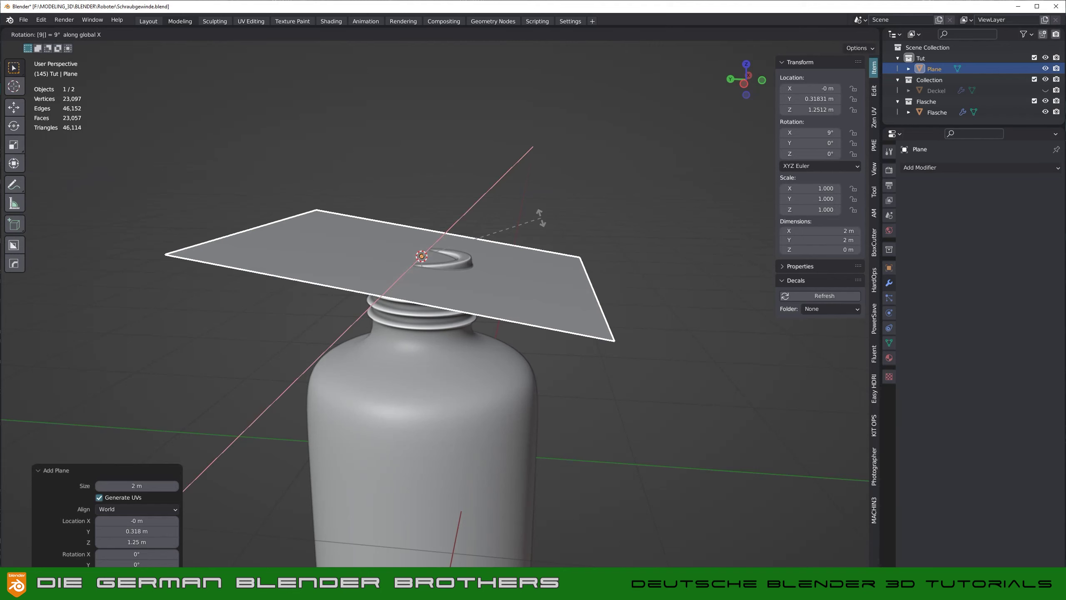
pyautogui.write('90')
pyautogui.press('Return')
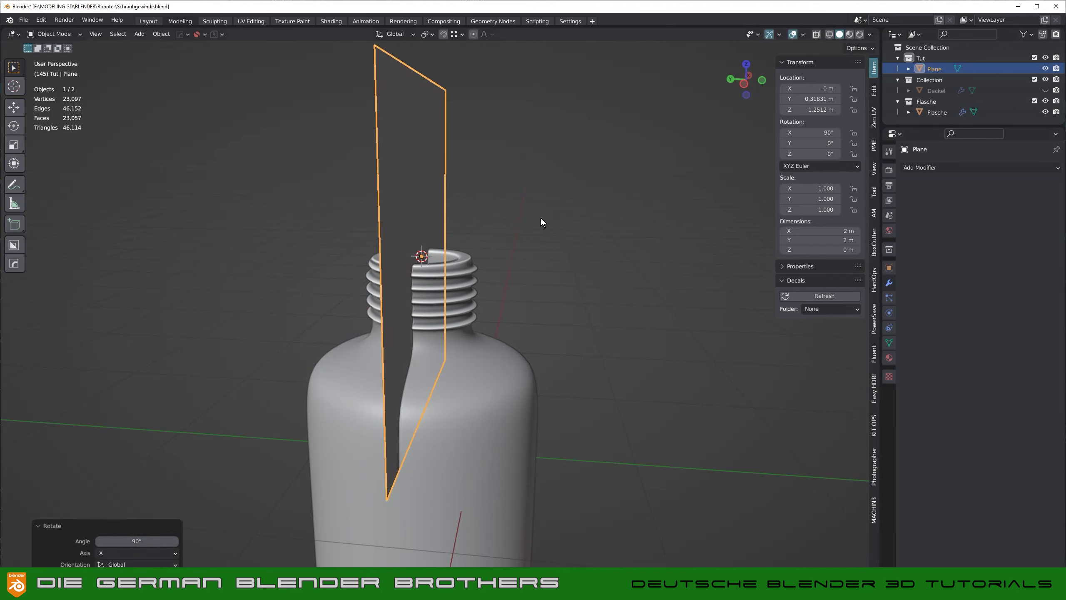
pyautogui.press('KP_1')
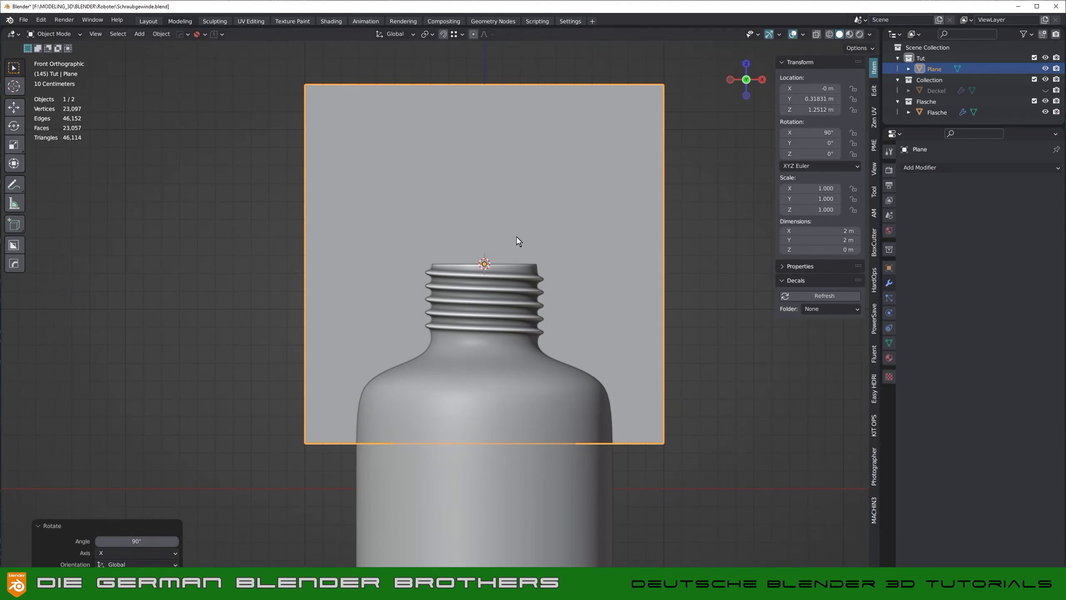
pyautogui.hotkey('ctrl', 'a')
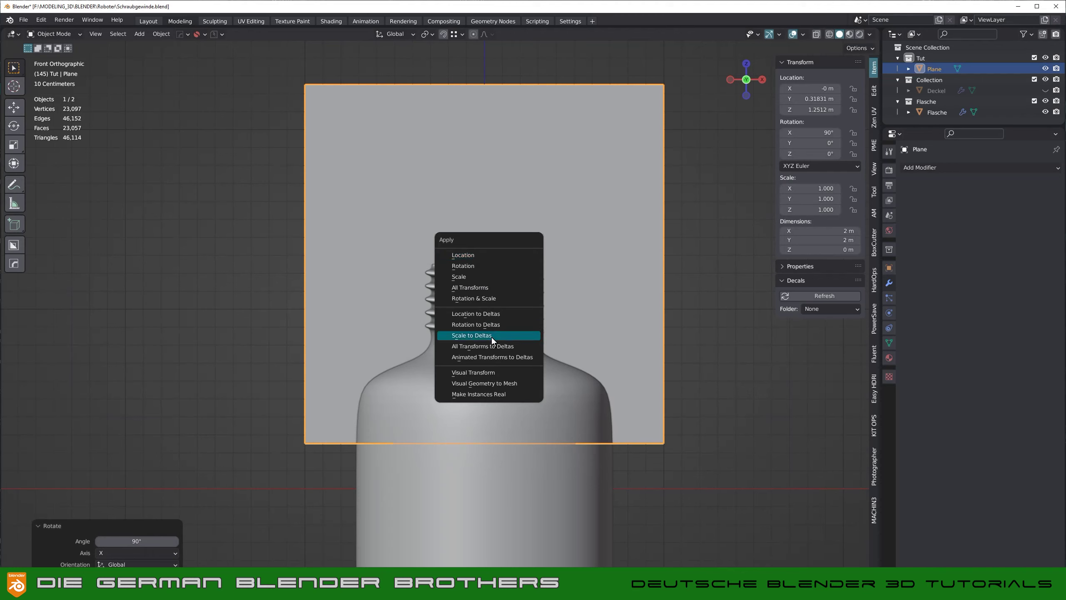
pyautogui.click(475, 298)
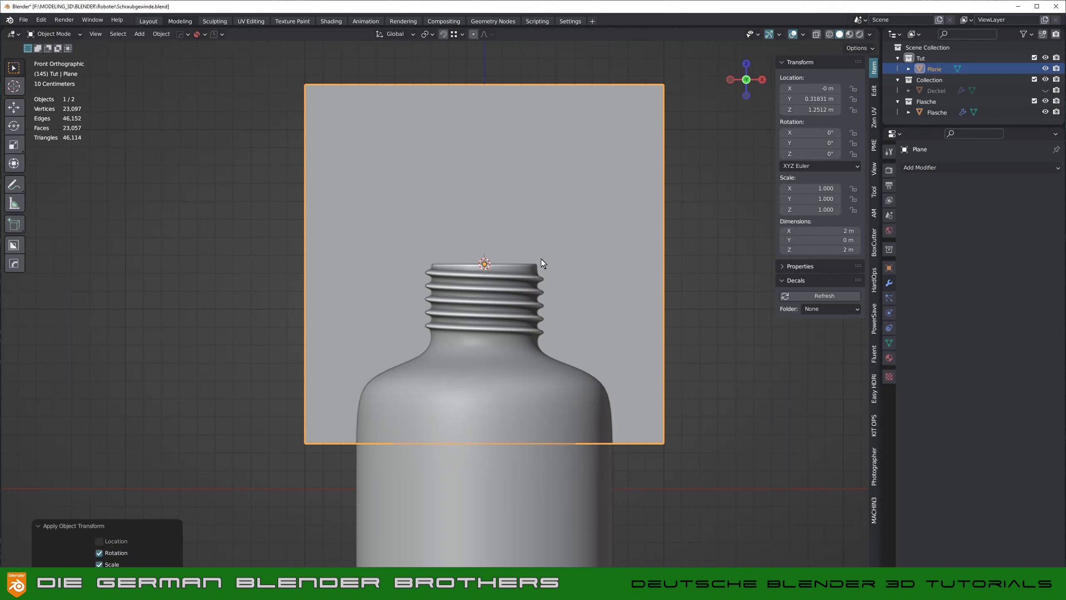
# Step: Cut three horizontal edge loops across the plane
pyautogui.press('Tab')
pyautogui.click(333, 209)
pyautogui.hotkey('ctrl', 'r')
pyautogui.scroll(2, 331, 229)
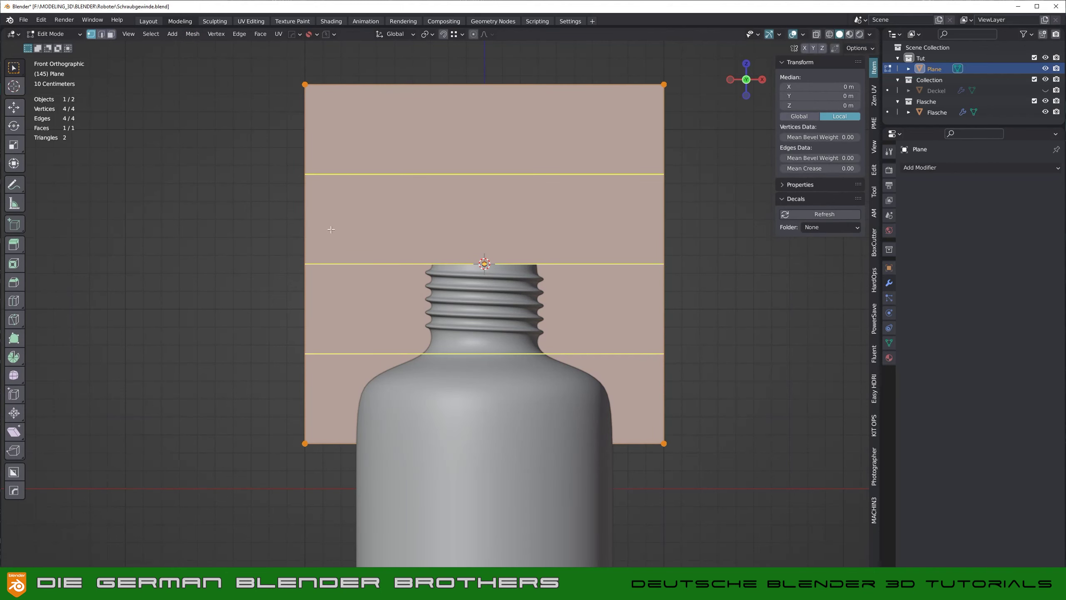
pyautogui.click(331, 229)
pyautogui.rightClick(331, 229)
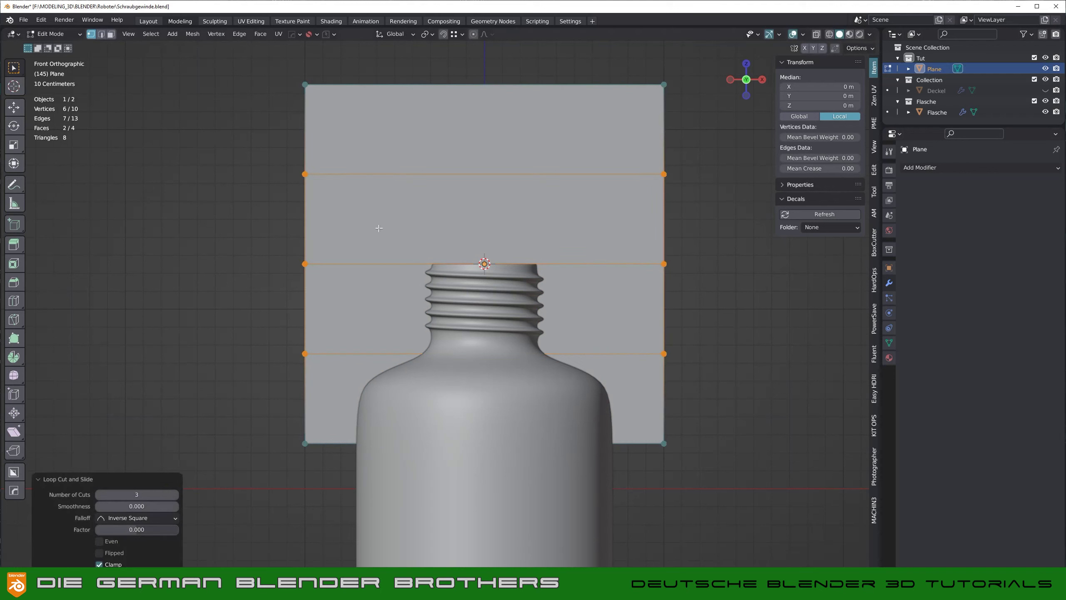
# Step: Hide the bottle and slant the cuts: left-edge vertices up 0.1 m, right-edge down 0.1 m
pyautogui.click(1045, 102)
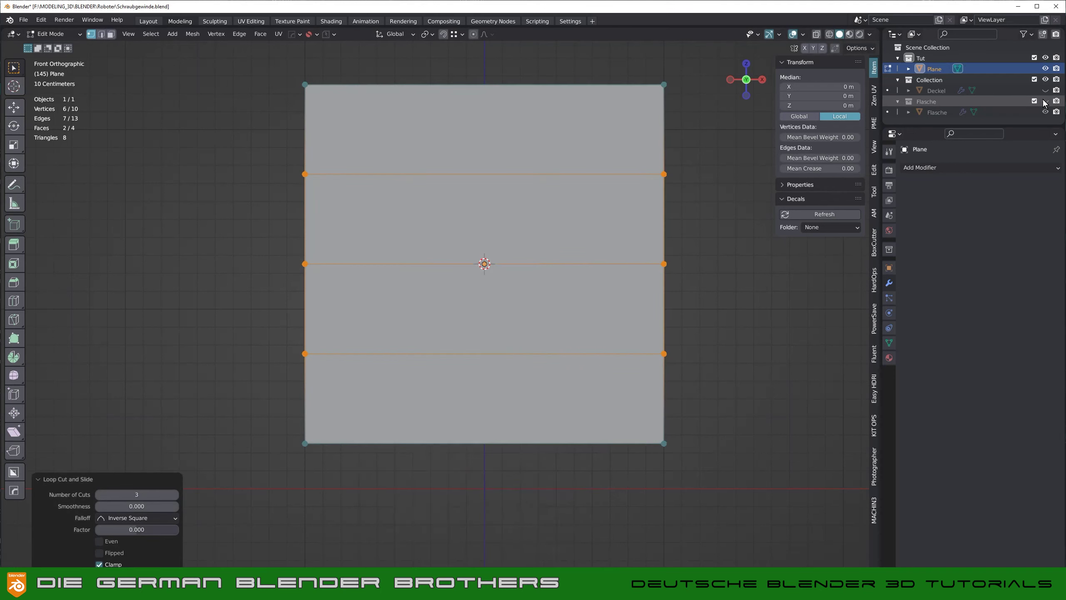
pyautogui.moveTo(267, 141); pyautogui.dragTo(361, 385)
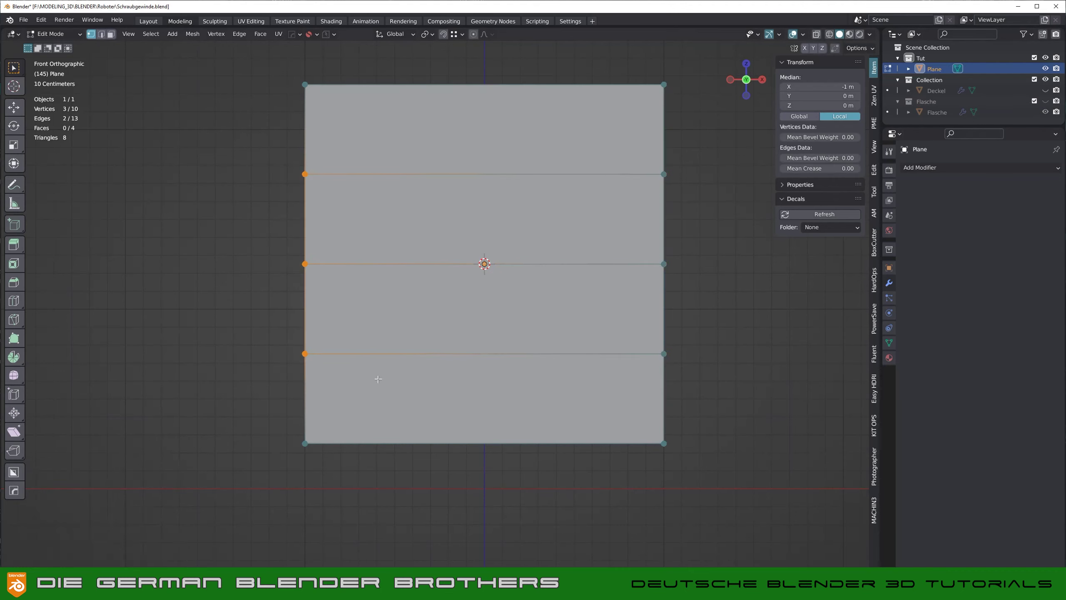
pyautogui.write('gz.1')
pyautogui.press('Return')
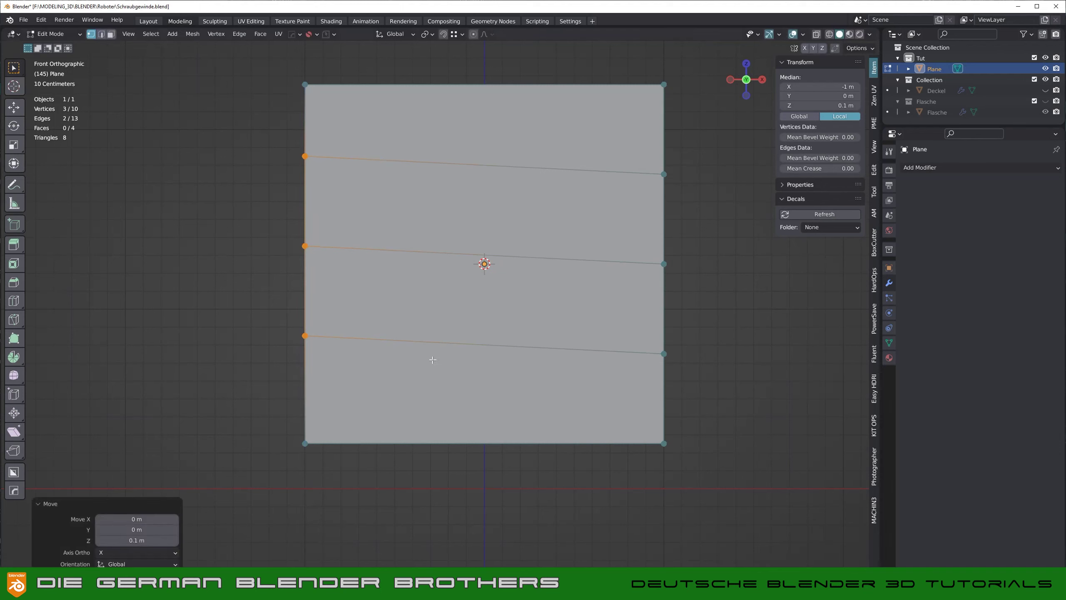
pyautogui.moveTo(646, 184); pyautogui.dragTo(697, 376)
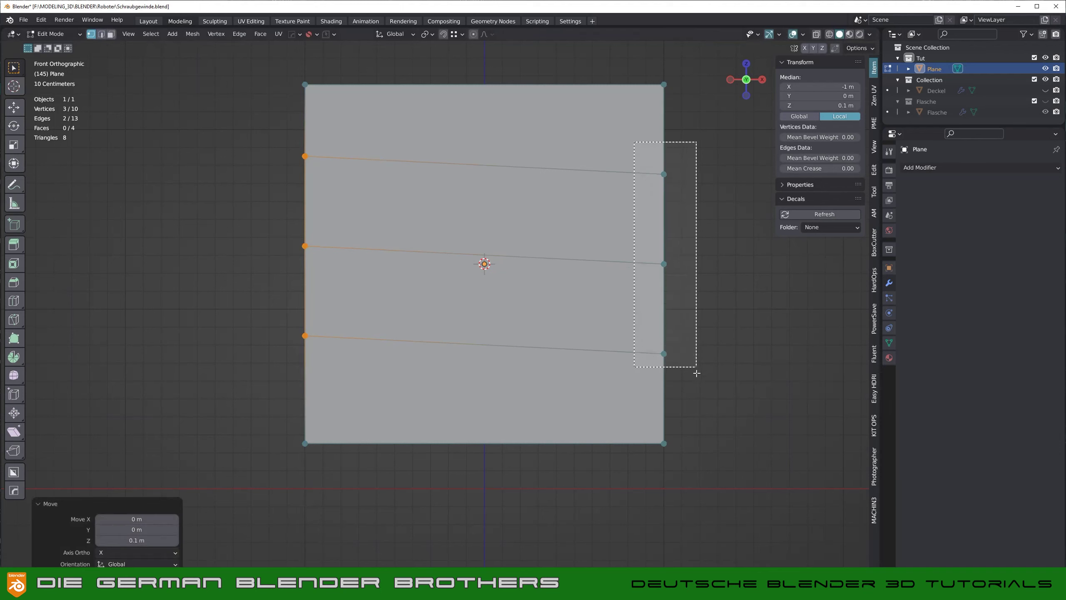
pyautogui.press('g')
pyautogui.press('z')
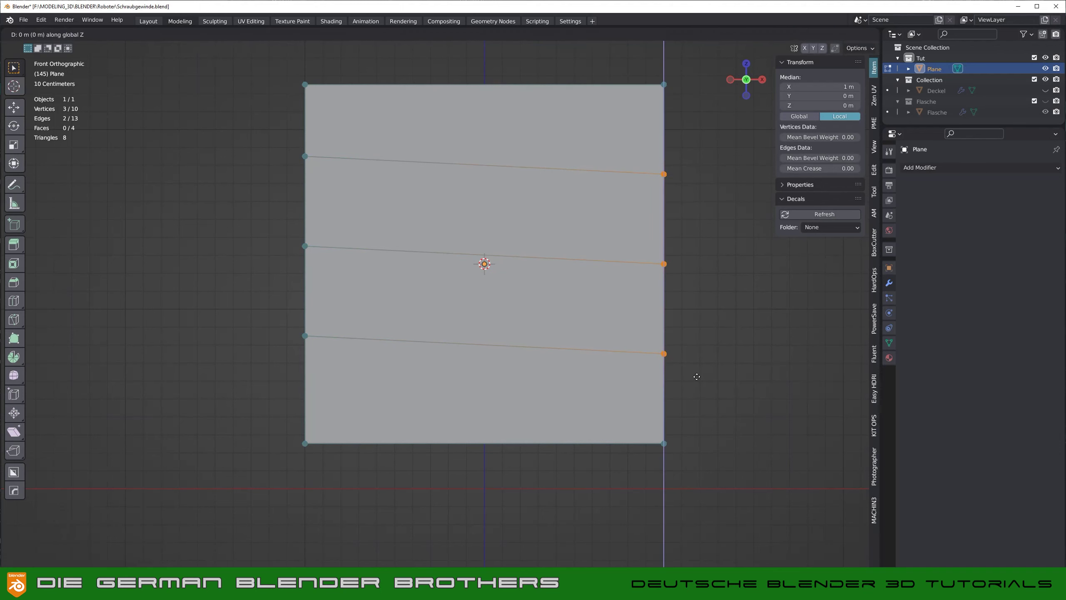
pyautogui.write('-(.1')
pyautogui.press('Return')
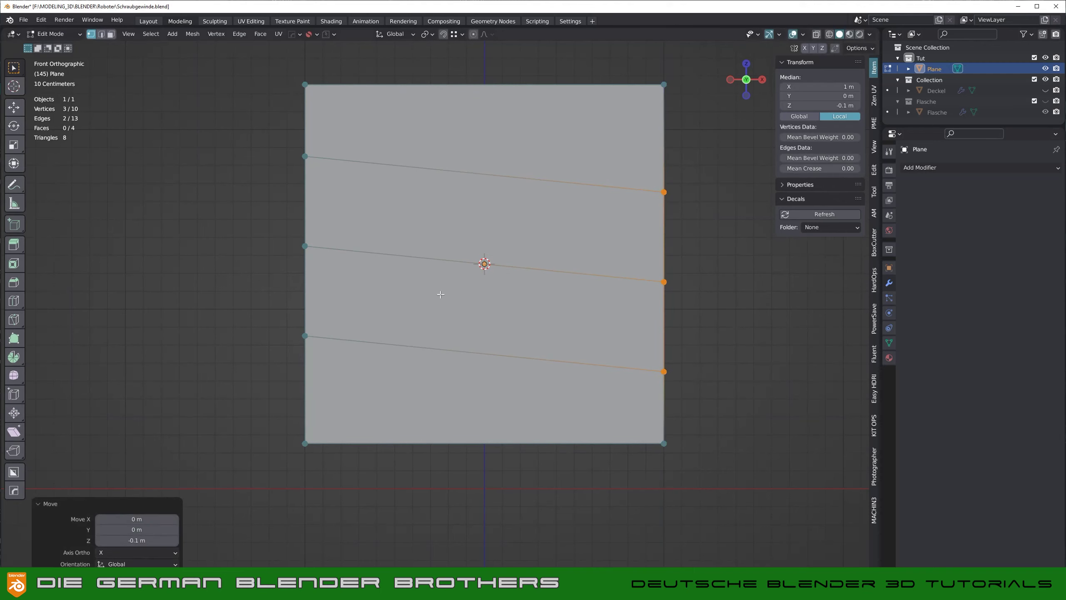
# Step: Add eight evenly spaced vertical loop cuts and leave Edit Mode
pyautogui.hotkey('ctrl', 'r')
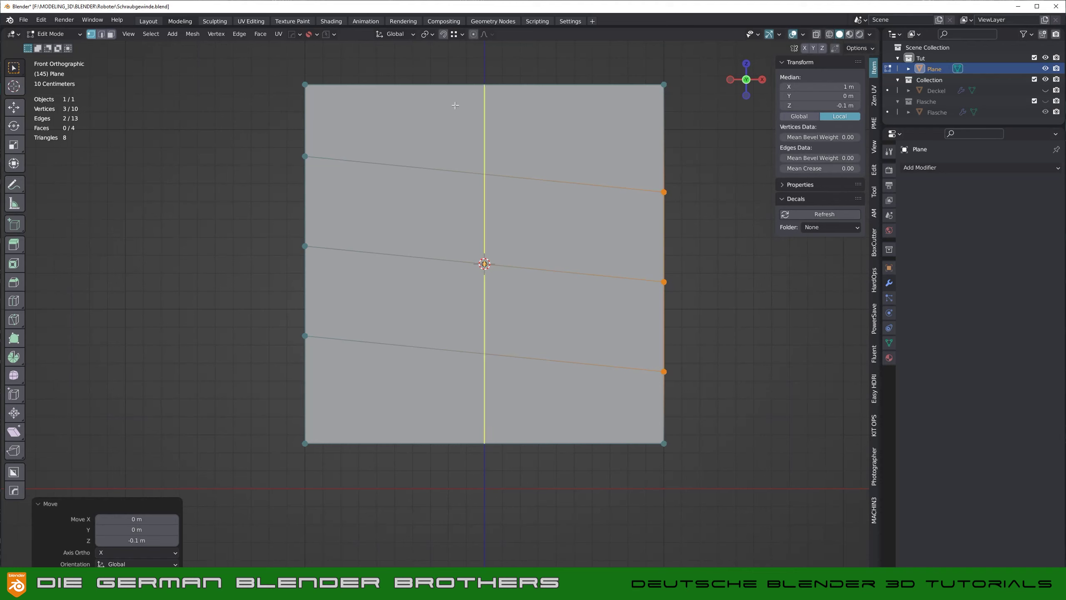
pyautogui.scroll(6, 455, 106)
pyautogui.scroll(1, 455, 106)
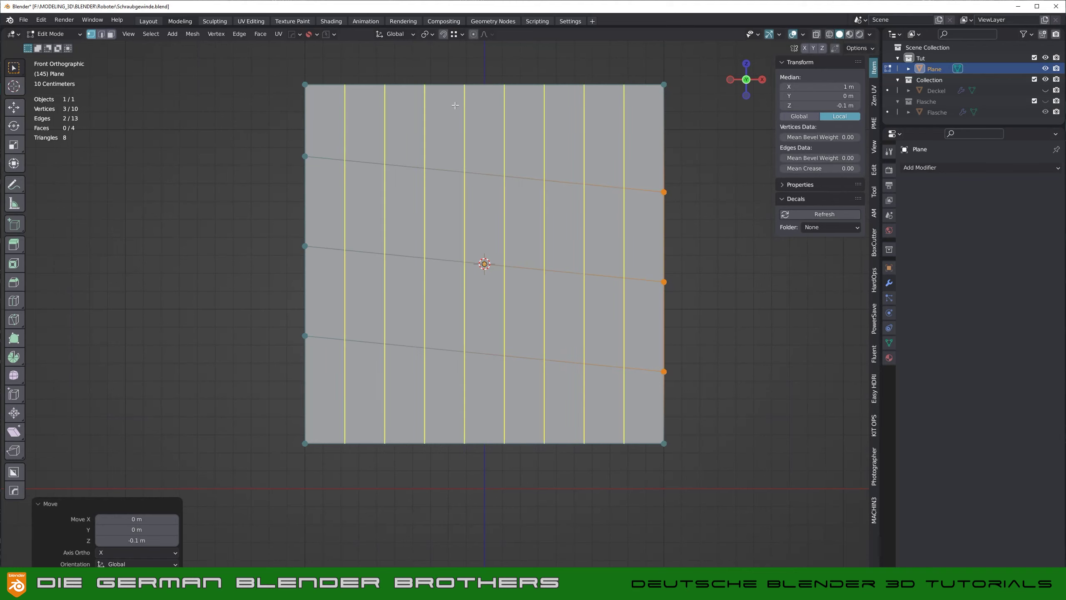
pyautogui.click(503, 107)
pyautogui.rightClick(503, 108)
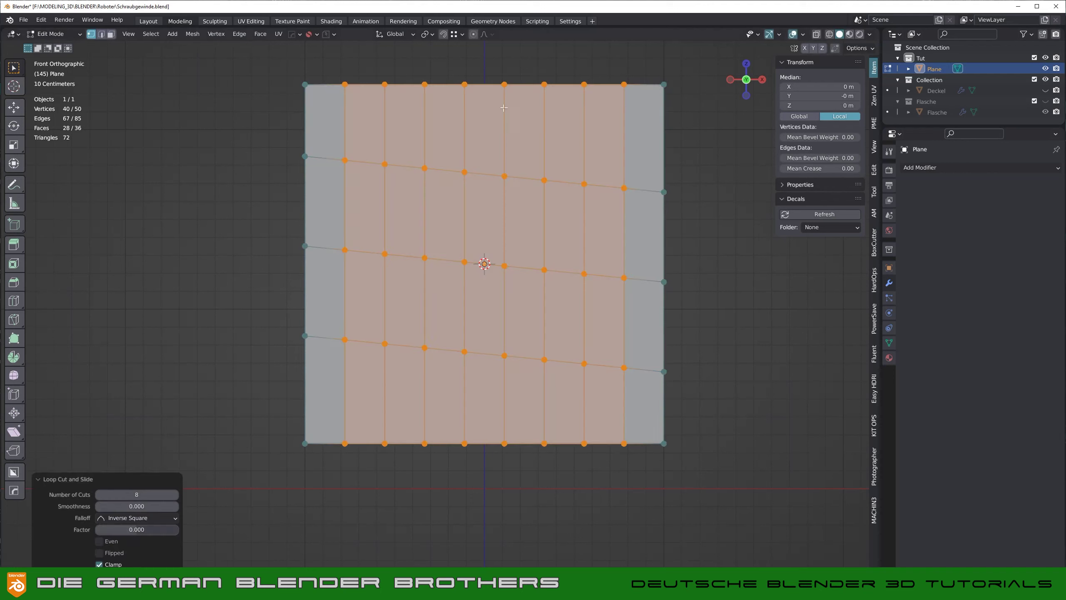
pyautogui.press('Tab')
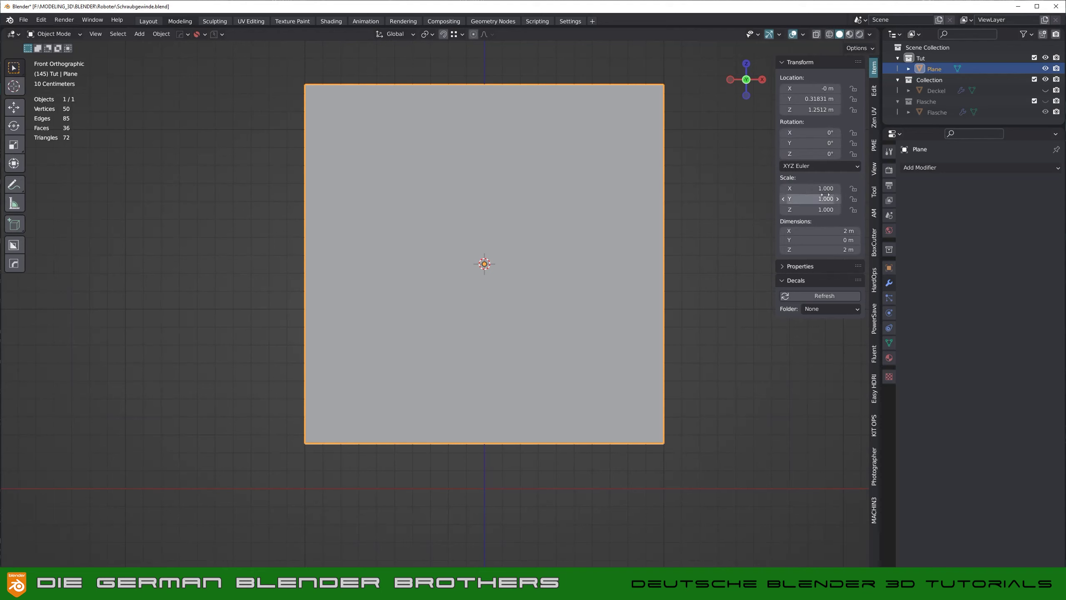
# Step: Apply the plane's rotation and scale, then add a SimpleDeform modifier
pyautogui.hotkey('ctrl', 'a')
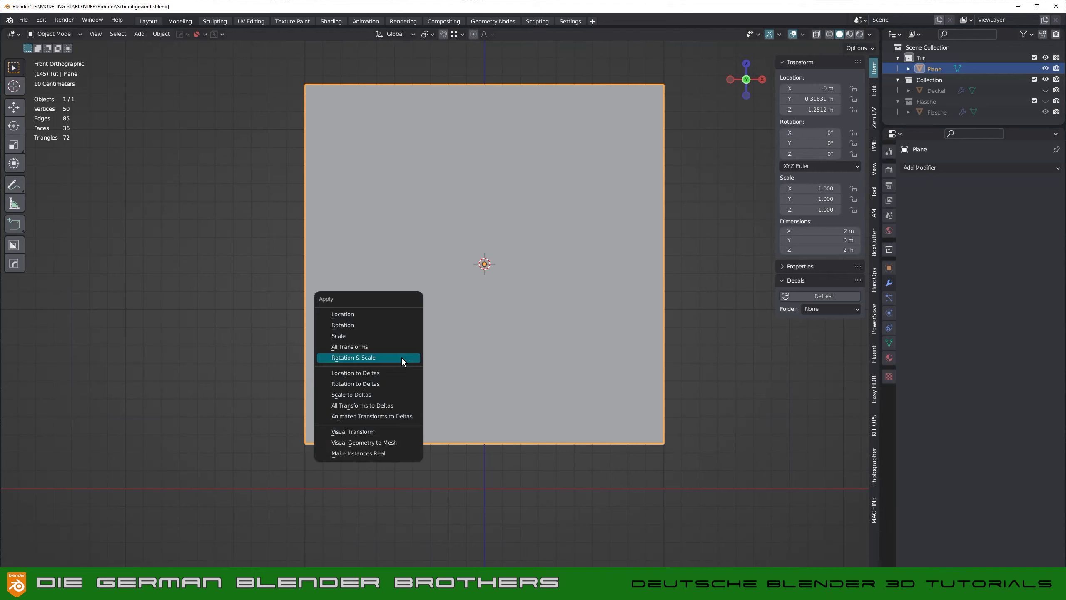
pyautogui.click(370, 357)
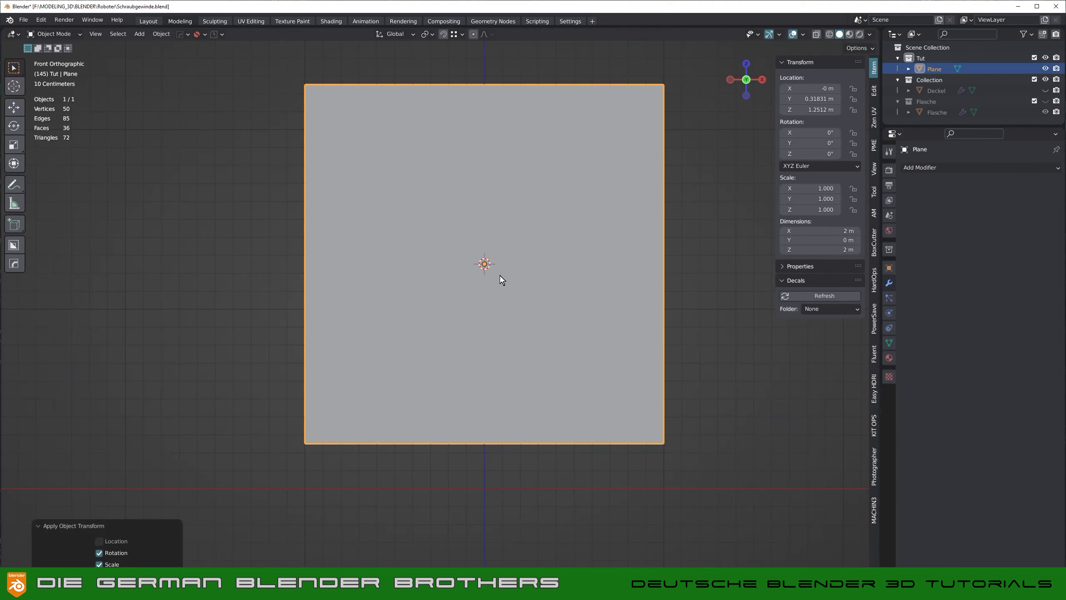
pyautogui.click(928, 167)
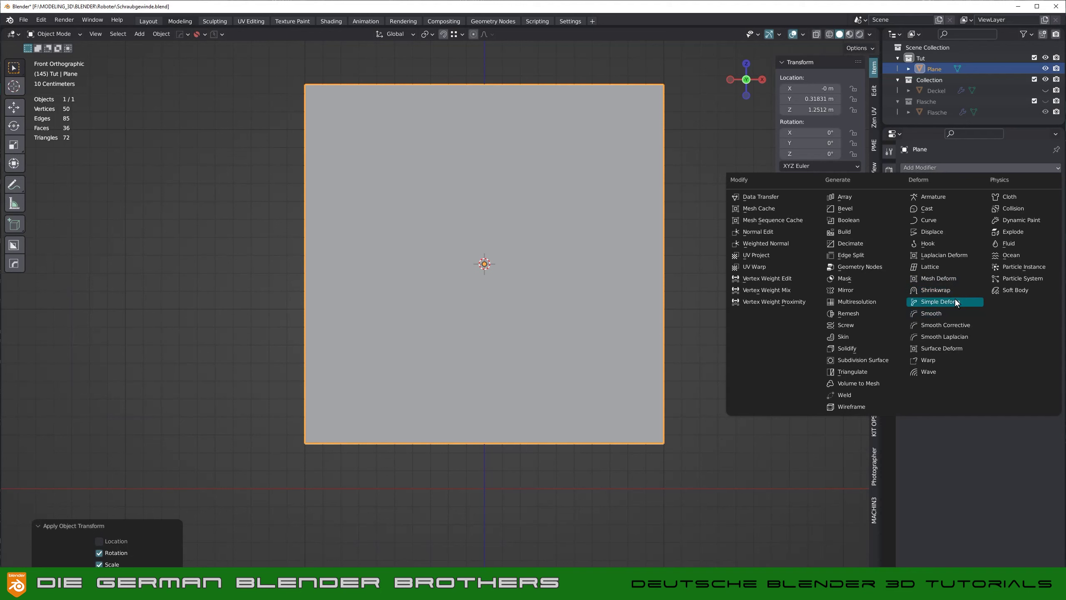
pyautogui.click(955, 299)
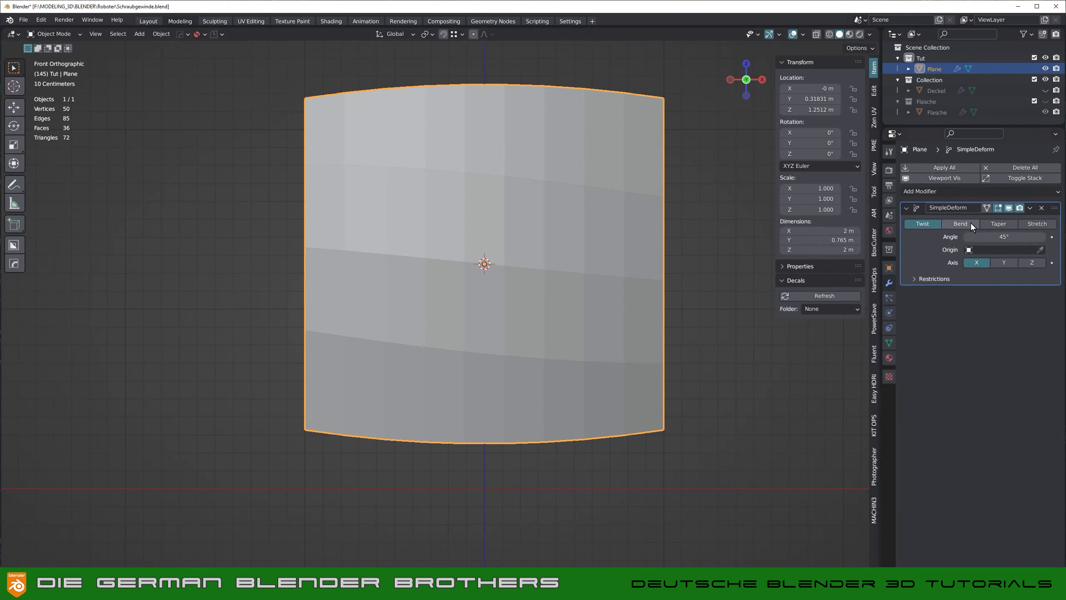
# Step: Set SimpleDeform to Bend on the Z axis at 360° and apply it
pyautogui.click(957, 222)
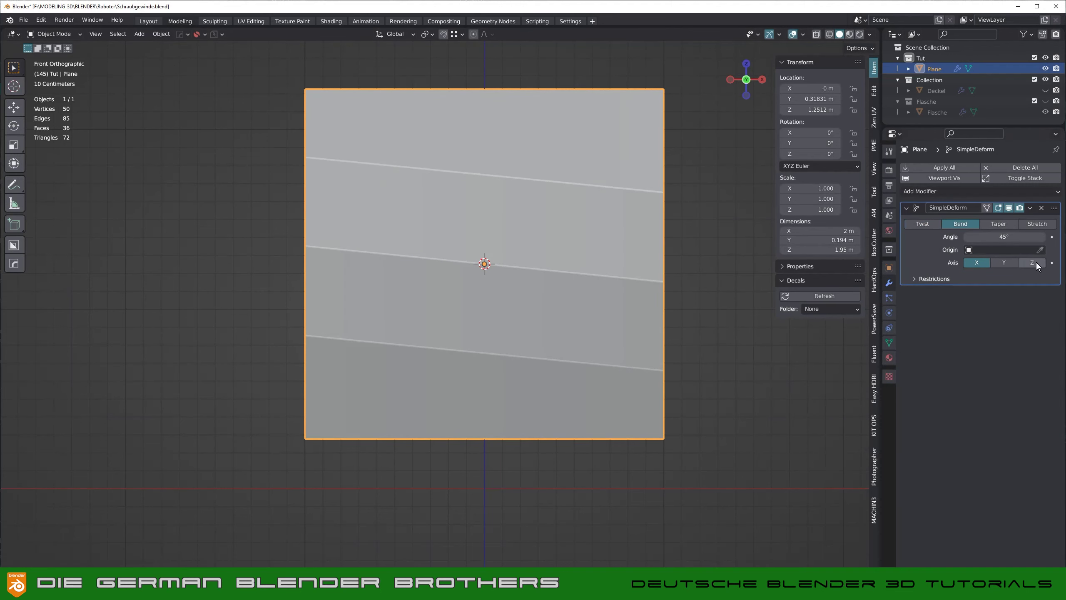
pyautogui.click(1036, 262)
pyautogui.click(997, 251)
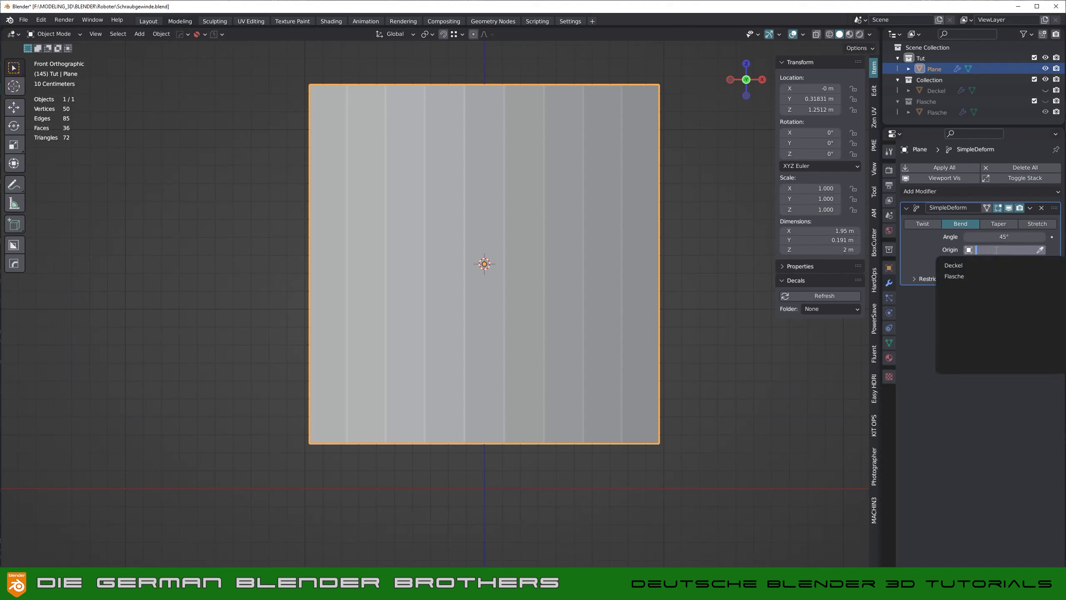
pyautogui.click(1011, 232)
pyautogui.click(1011, 236)
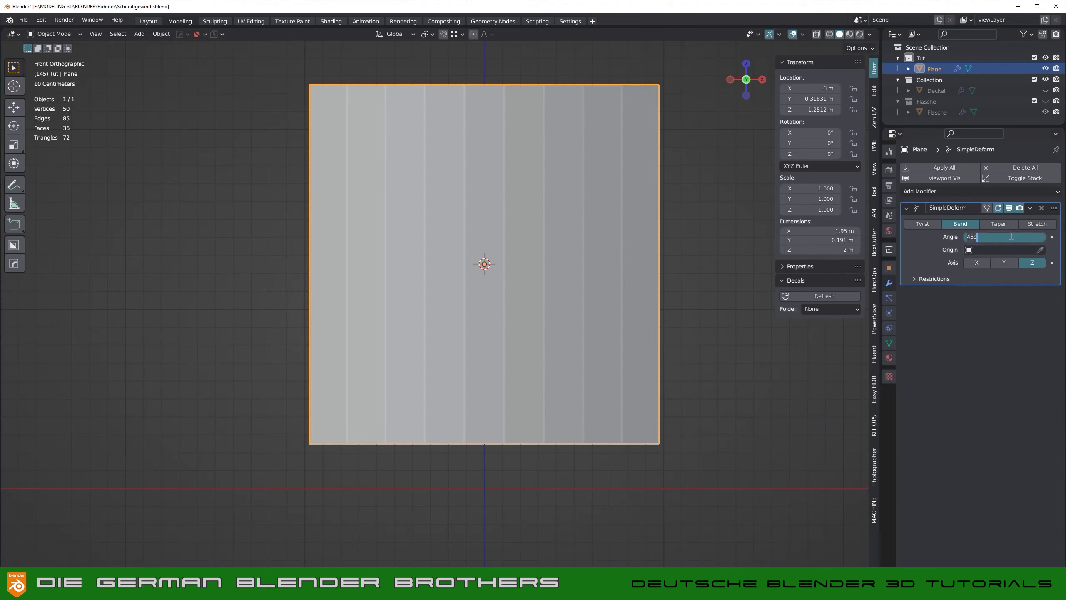
pyautogui.write('360')
pyautogui.press('Return')
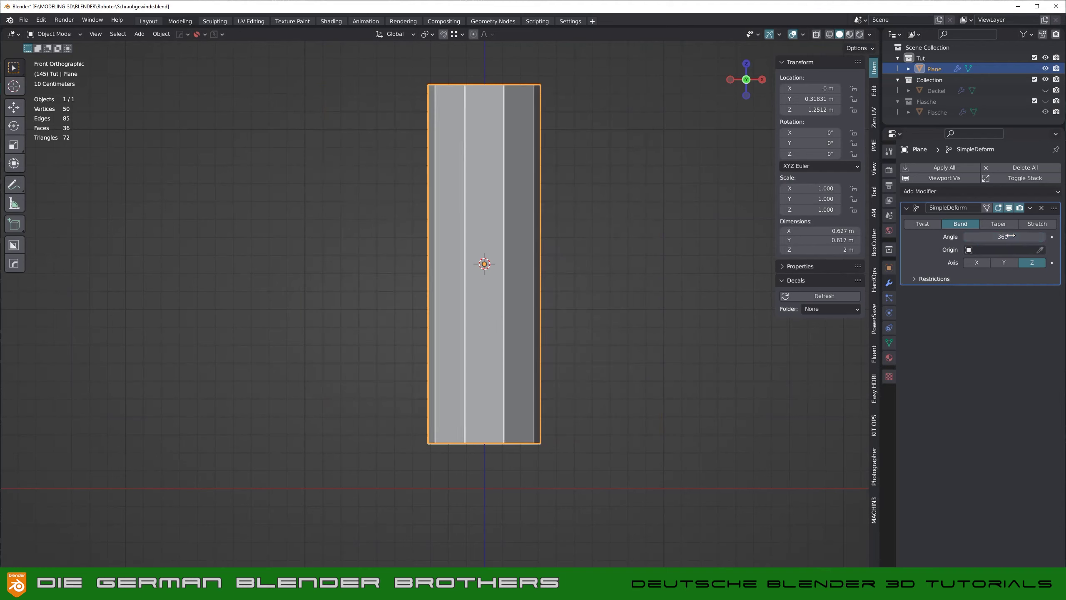
pyautogui.click(1030, 207)
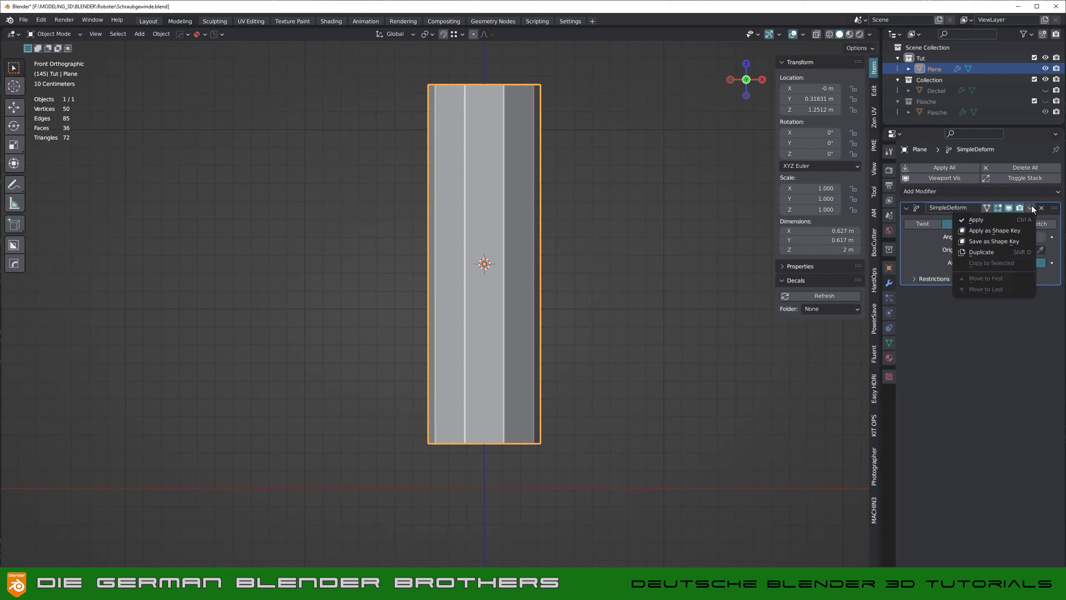
pyautogui.click(987, 221)
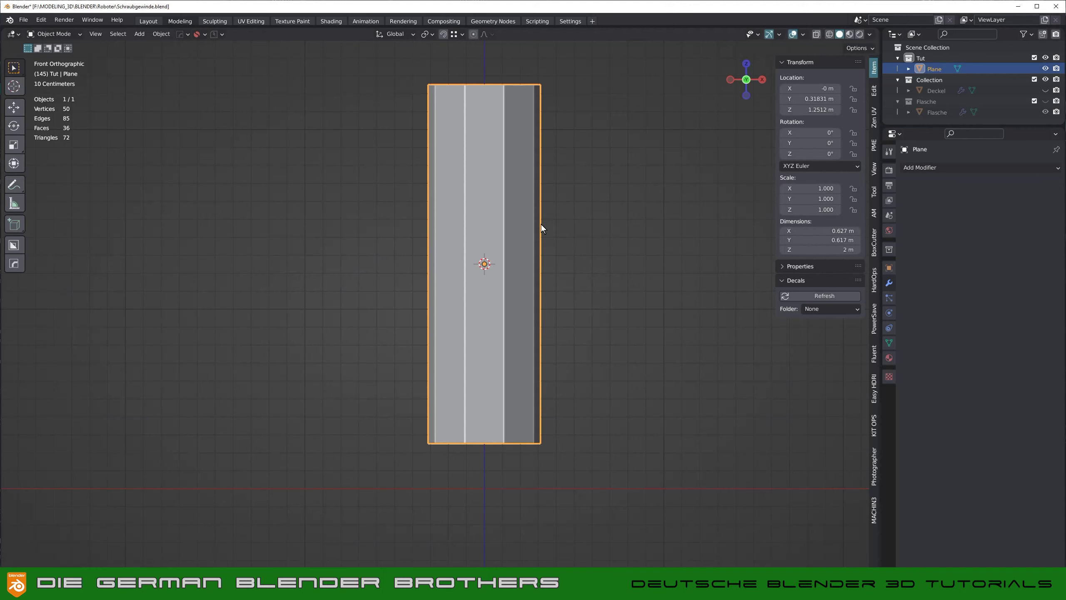
# Step: In back view, add a new horizontal edge loop across the tube
pyautogui.press('ctrl+KP_1')
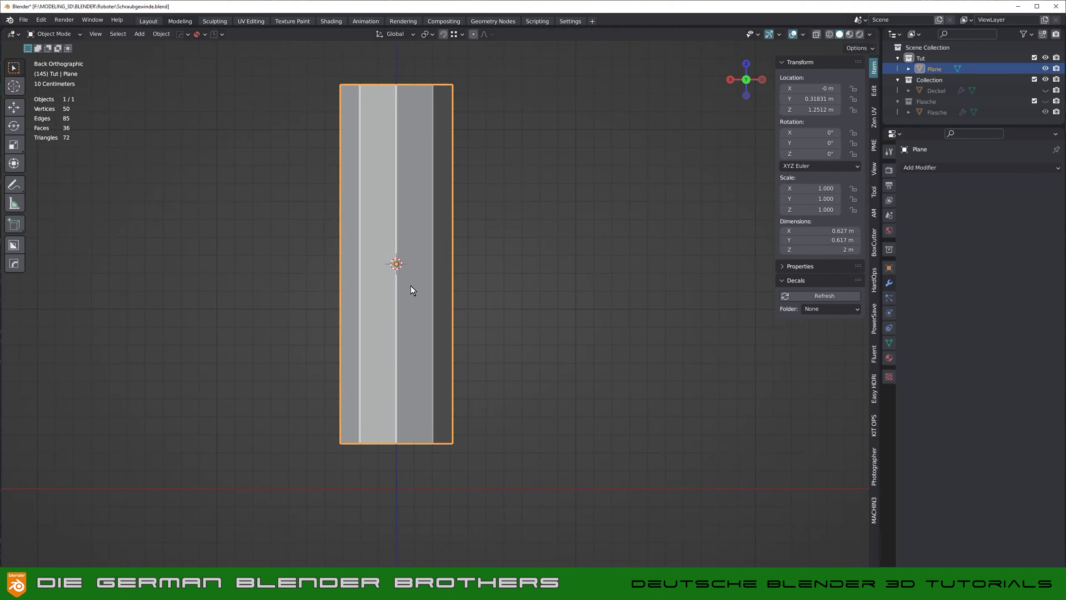
pyautogui.keyDown('shift'); pyautogui.moveTo(410, 289); pyautogui.dragTo(473, 325, button='middle'); pyautogui.keyUp('shift')
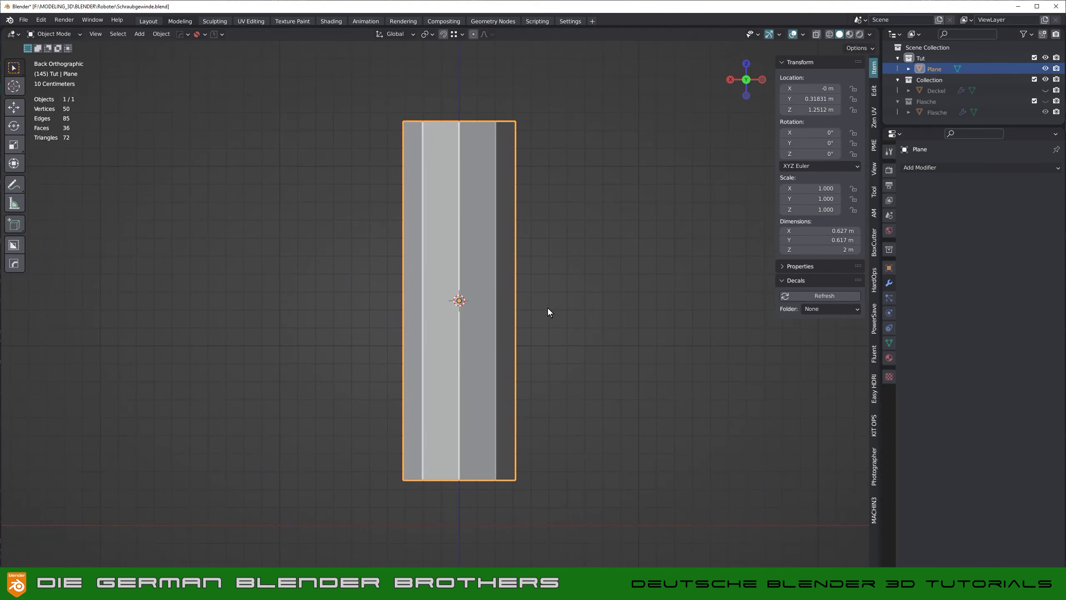
pyautogui.press('Tab')
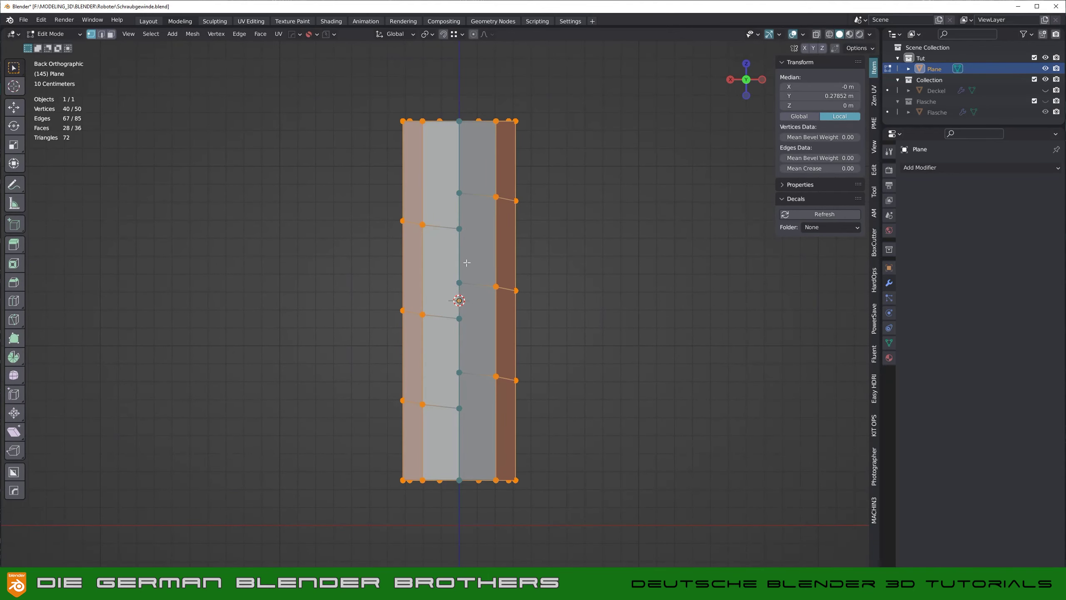
pyautogui.hotkey('ctrl', 'r')
pyautogui.click(479, 252)
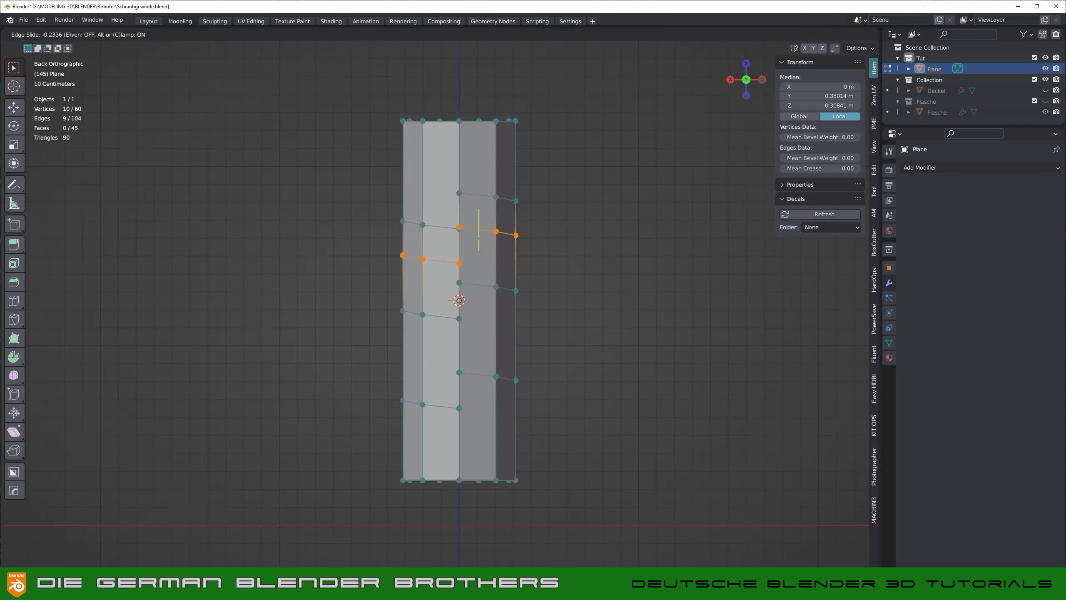
pyautogui.click(497, 259)
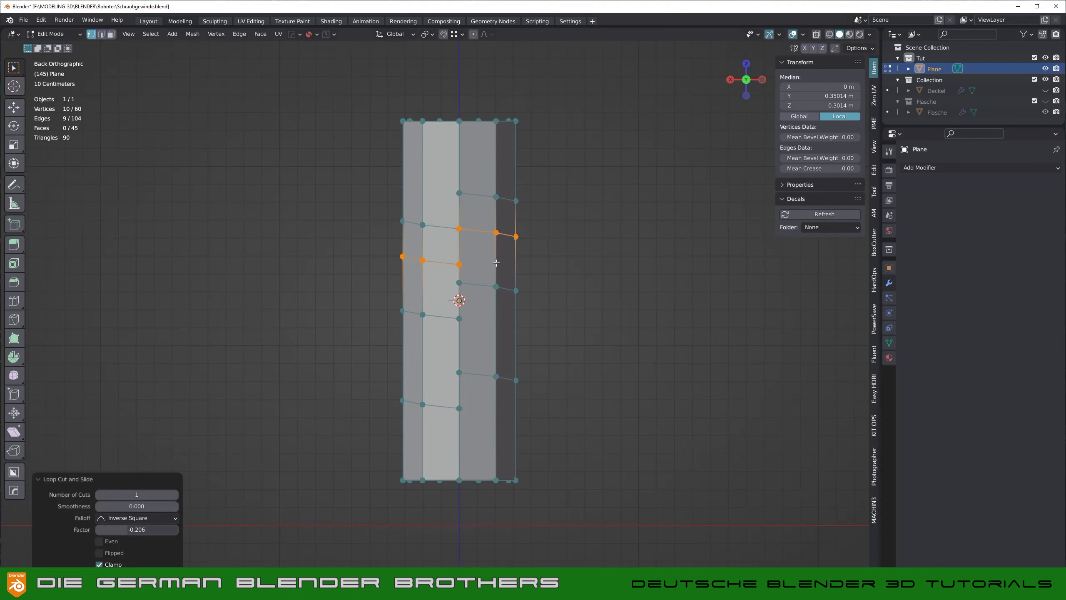
# Step: Raise one horizontal edge loop about 0.1 m along Z
pyautogui.keyDown('alt'); pyautogui.click(434, 318); pyautogui.keyUp('alt')
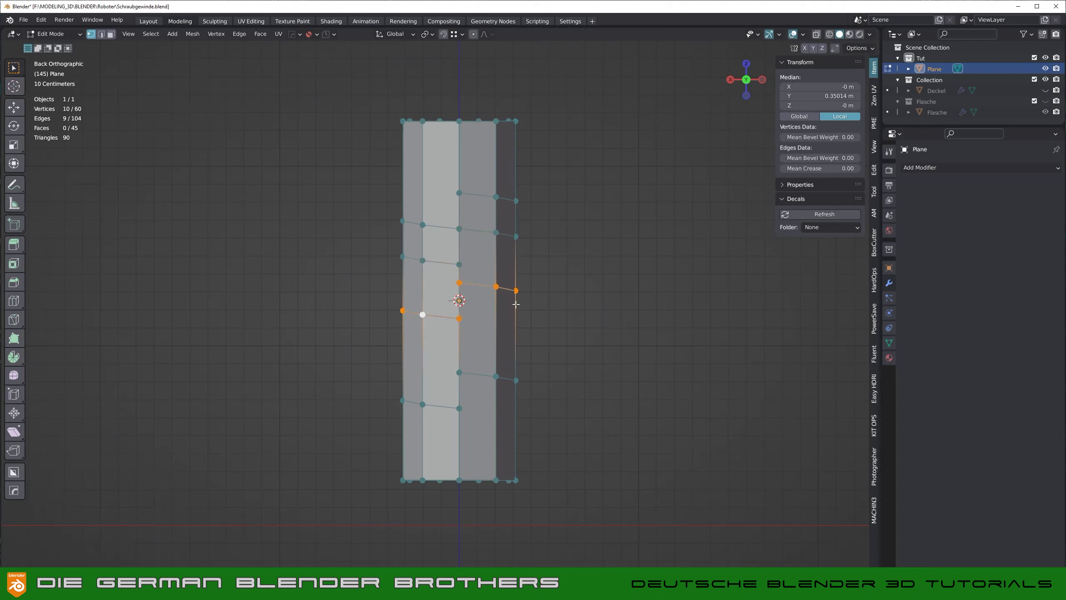
pyautogui.keyDown('shift'); pyautogui.click(441, 317); pyautogui.keyUp('shift')
pyautogui.keyDown('alt'); pyautogui.click(459, 321); pyautogui.keyUp('alt')
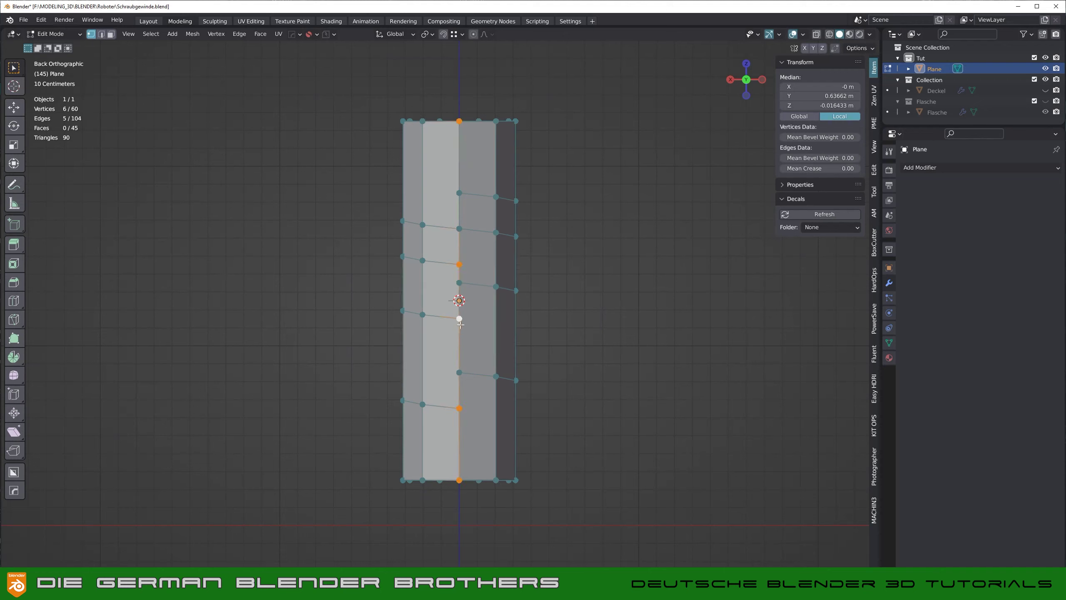
pyautogui.keyDown('alt'); pyautogui.click(436, 318); pyautogui.keyUp('alt')
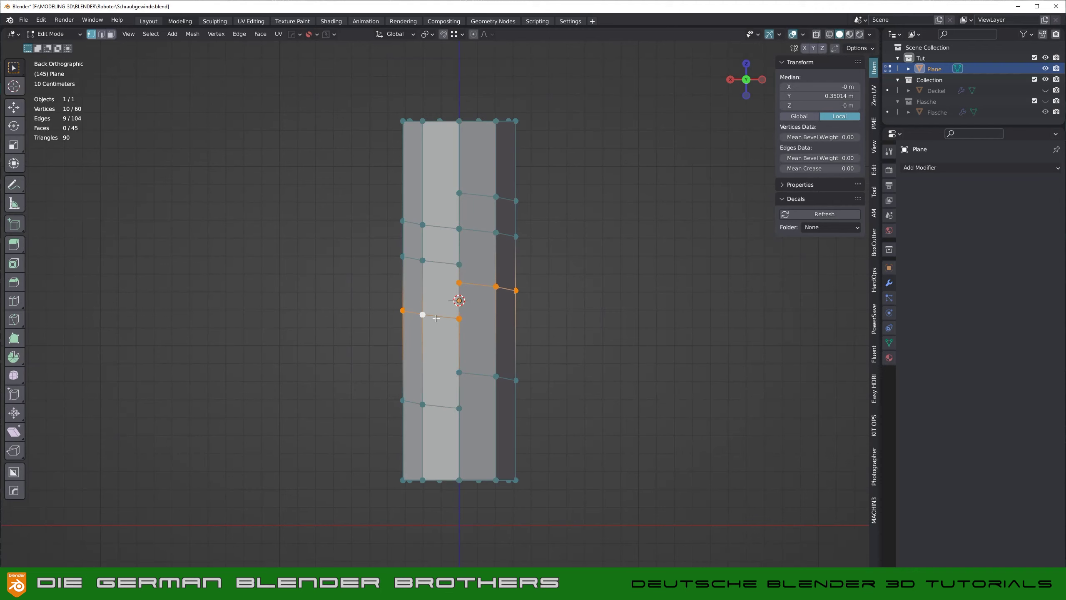
pyautogui.press('g')
pyautogui.press('z')
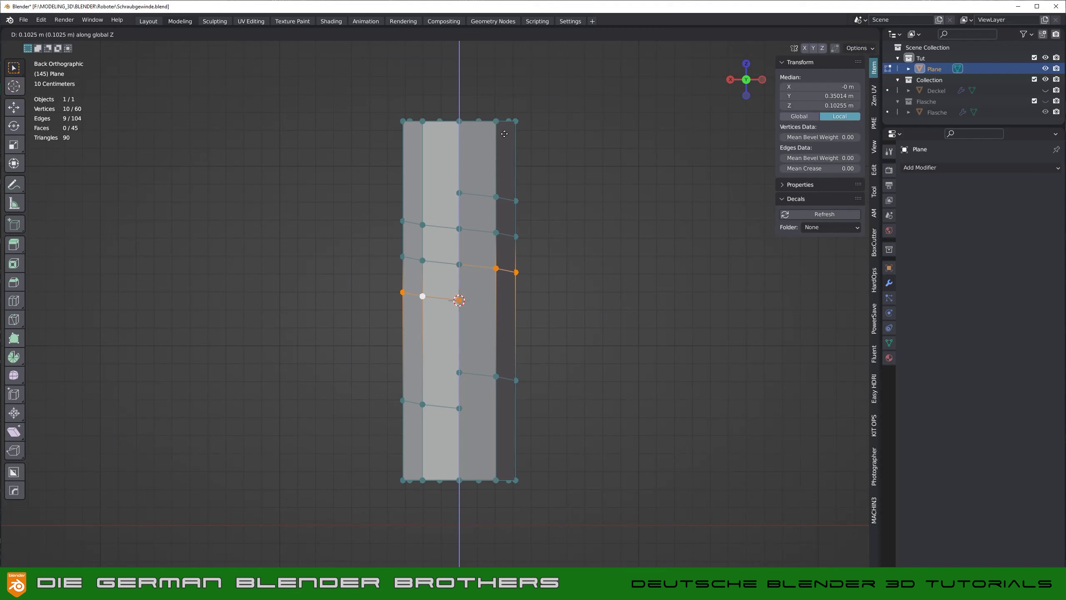
pyautogui.click(504, 133)
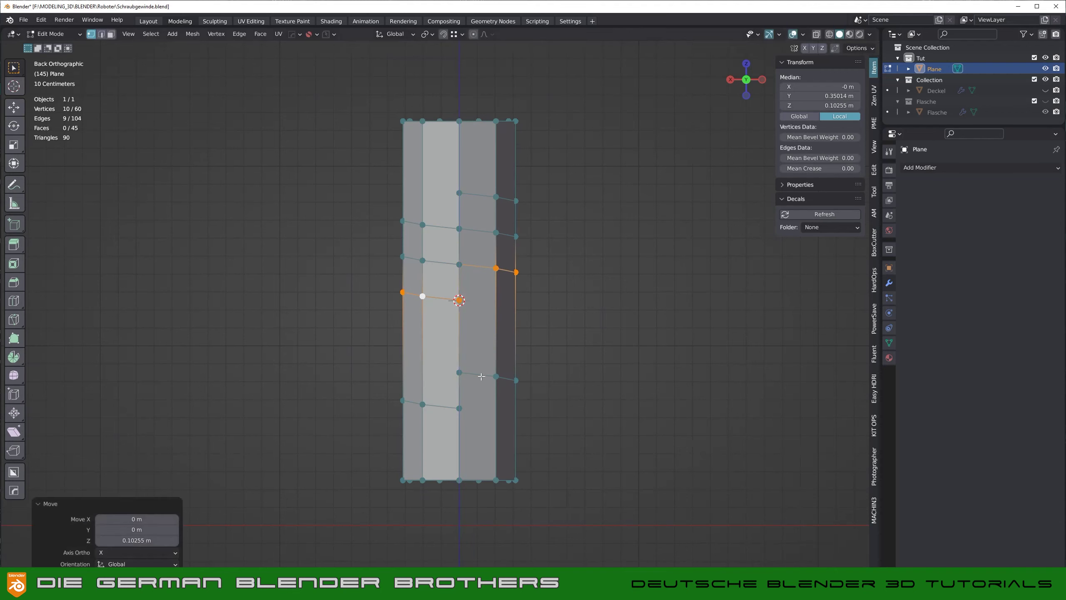
# Step: Dissolve the lower inner edge loop in edge select mode
pyautogui.hotkey('ctrl', 'Tab')
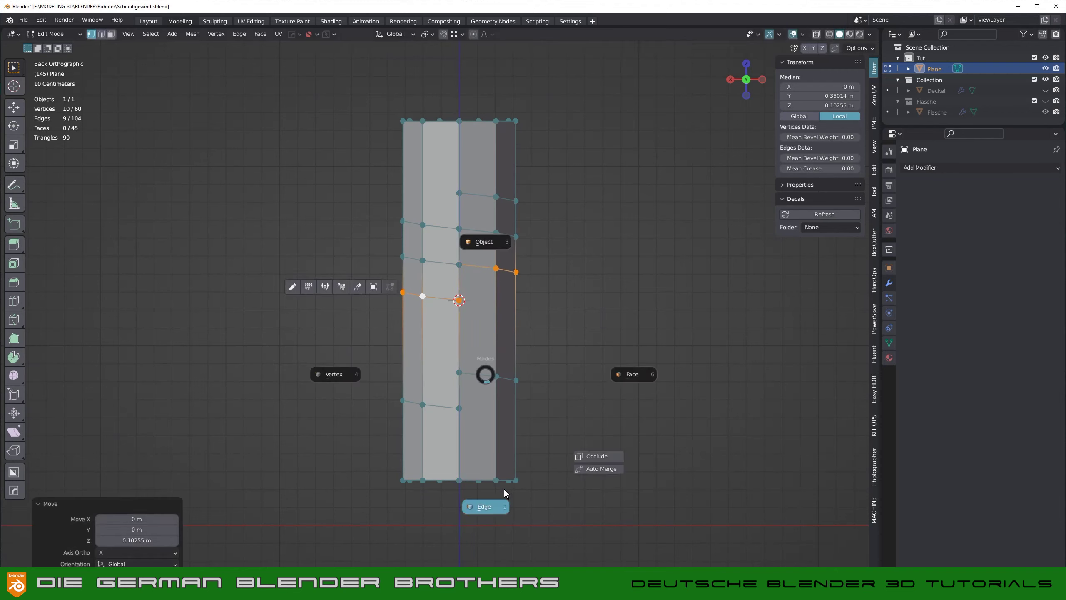
pyautogui.click(492, 512)
pyautogui.keyDown('alt'); pyautogui.click(476, 376); pyautogui.keyUp('alt')
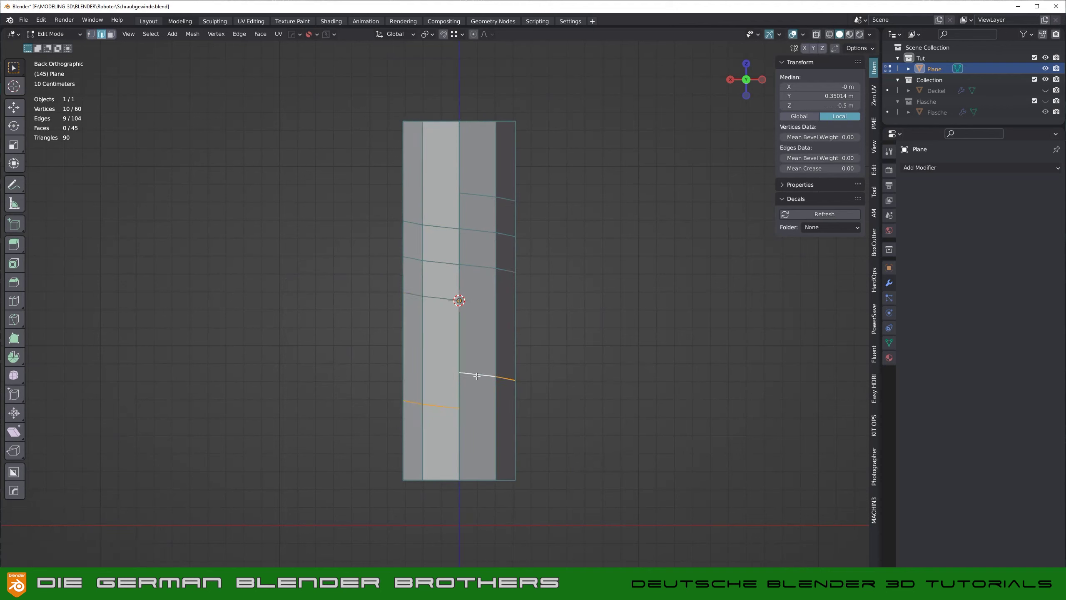
pyautogui.hotkey('ctrl', 'x')
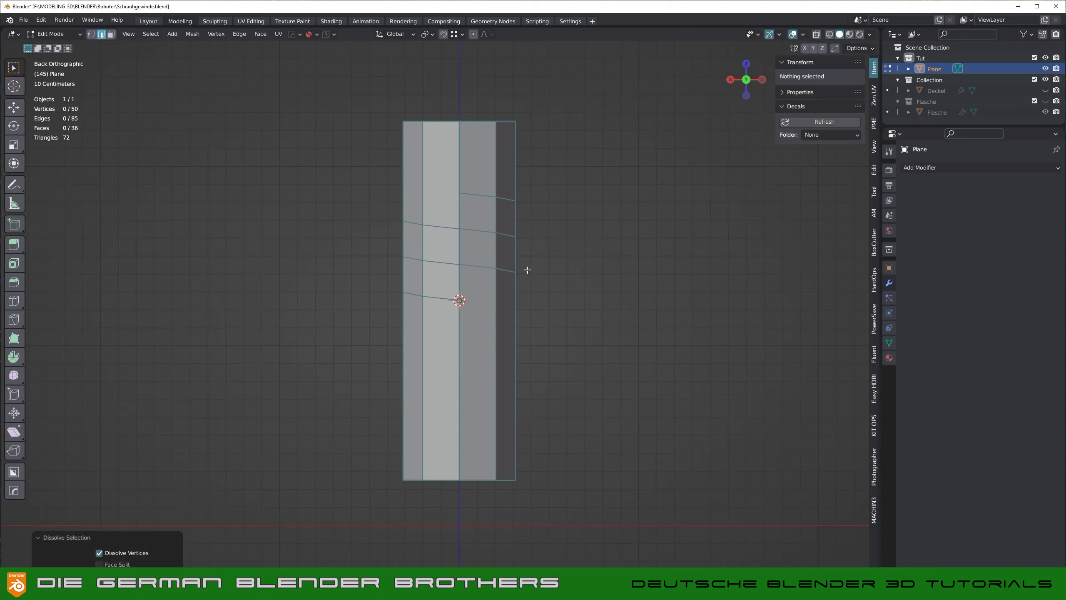
# Step: Raise the tube's bottom rim 0.7308 m and lower its top rim 0.1531 m
pyautogui.keyDown('alt'); pyautogui.click(484, 478); pyautogui.keyUp('alt')
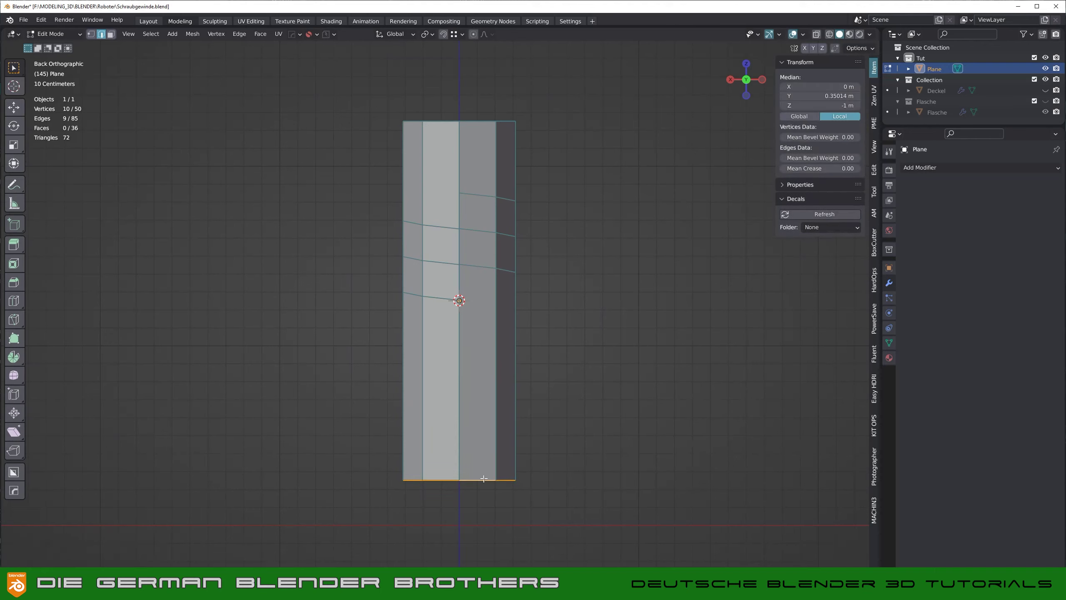
pyautogui.press('g')
pyautogui.press('z')
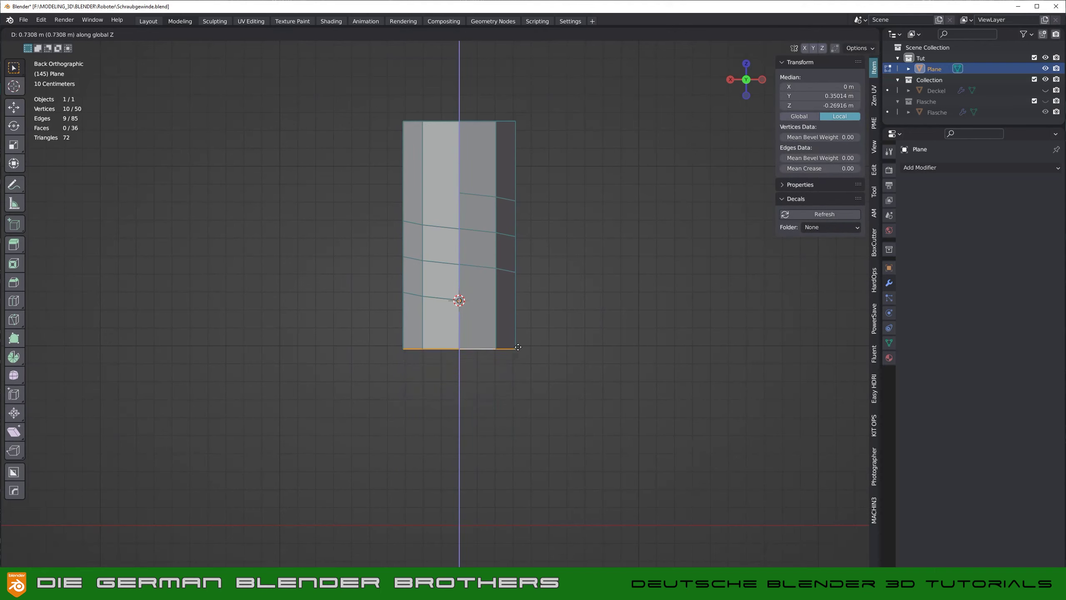
pyautogui.click(494, 123)
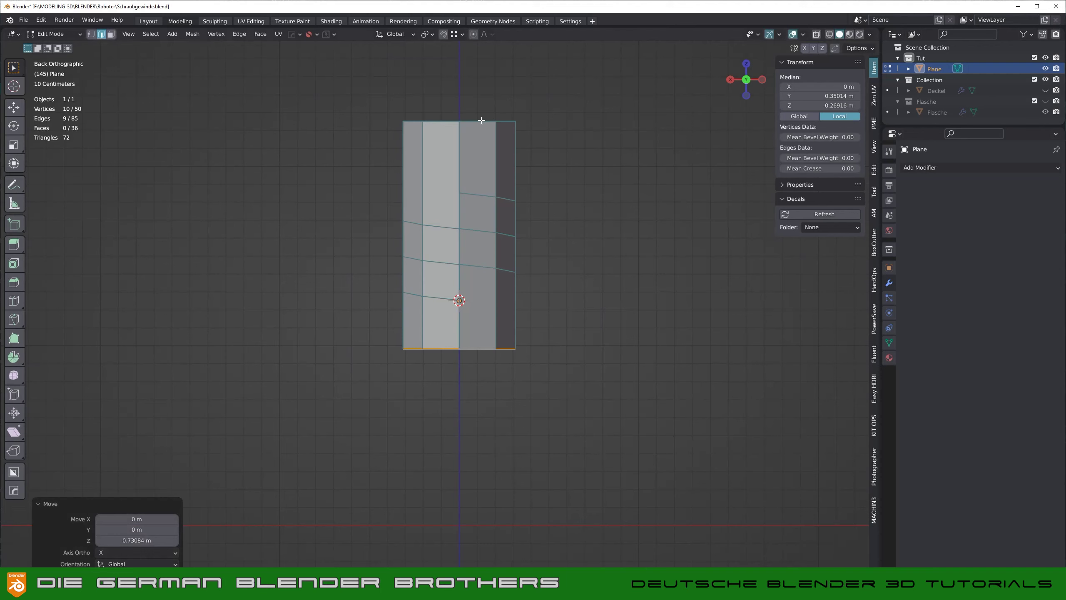
pyautogui.keyDown('alt'); pyautogui.click(482, 123); pyautogui.keyUp('alt')
pyautogui.press('g')
pyautogui.press('z')
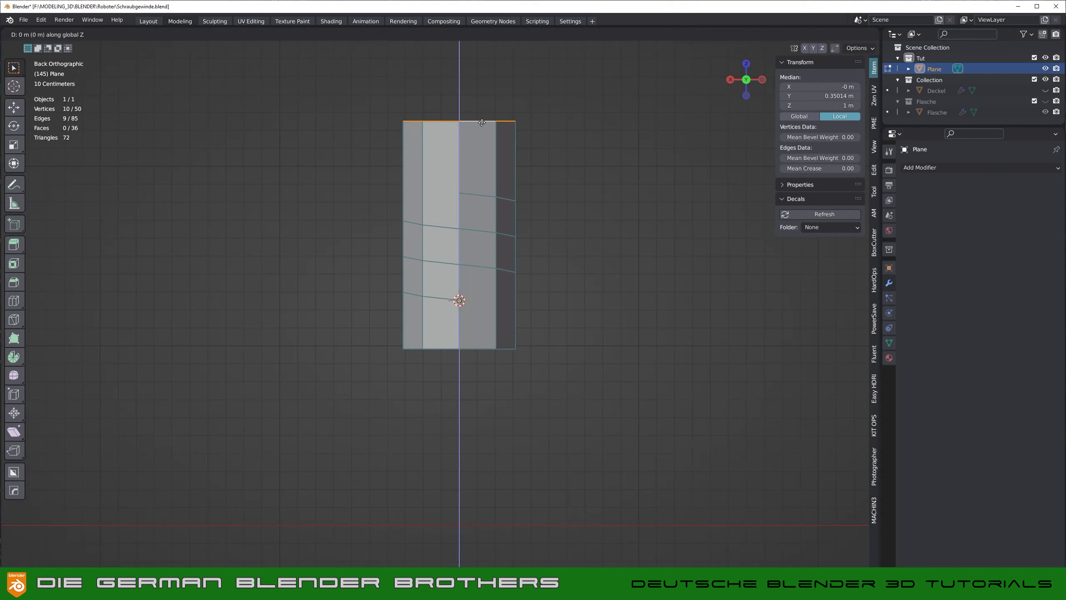
pyautogui.click(490, 150)
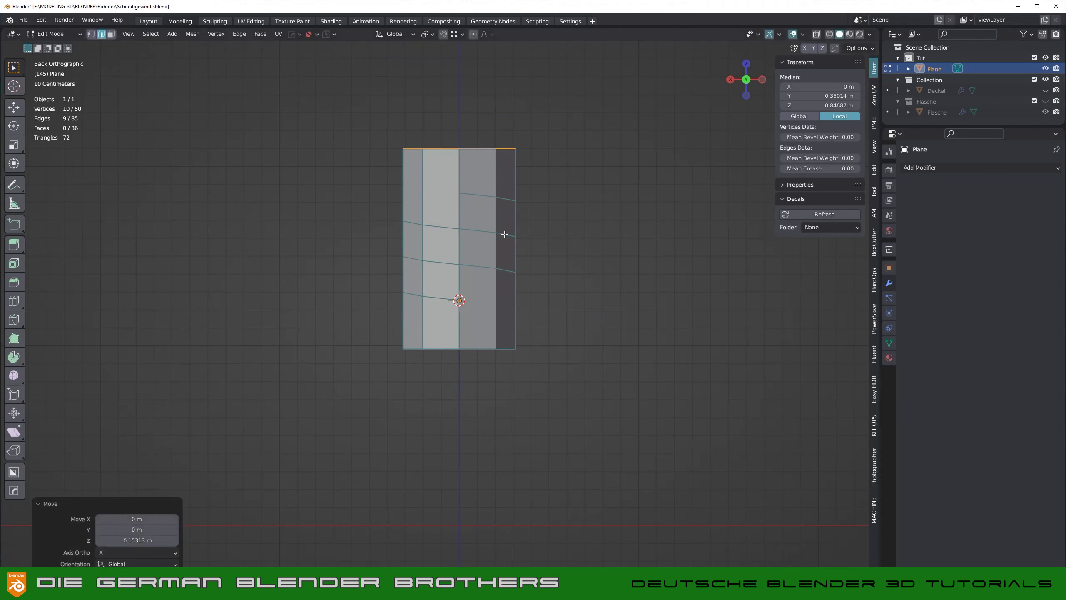
# Step: Orbit to a perspective view and select a single vertex on the tube
pyautogui.moveTo(451, 318); pyautogui.dragTo(462, 299, button='middle')
pyautogui.press('1')
pyautogui.click(461, 299)
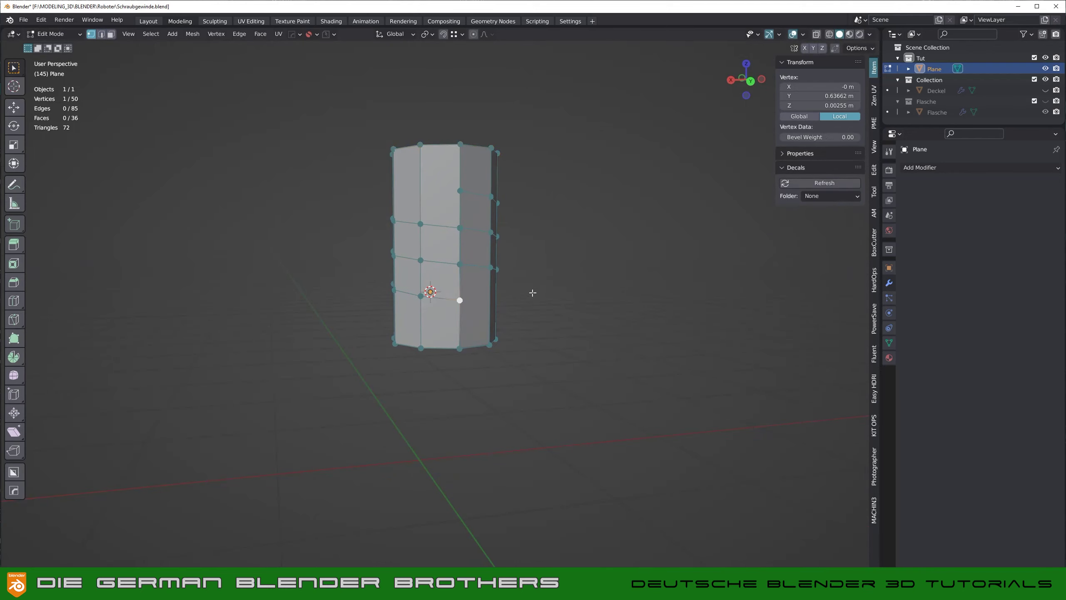
# Step: Cancel the vertex move, switch to edge select, and turn on X-Ray
pyautogui.press('g')
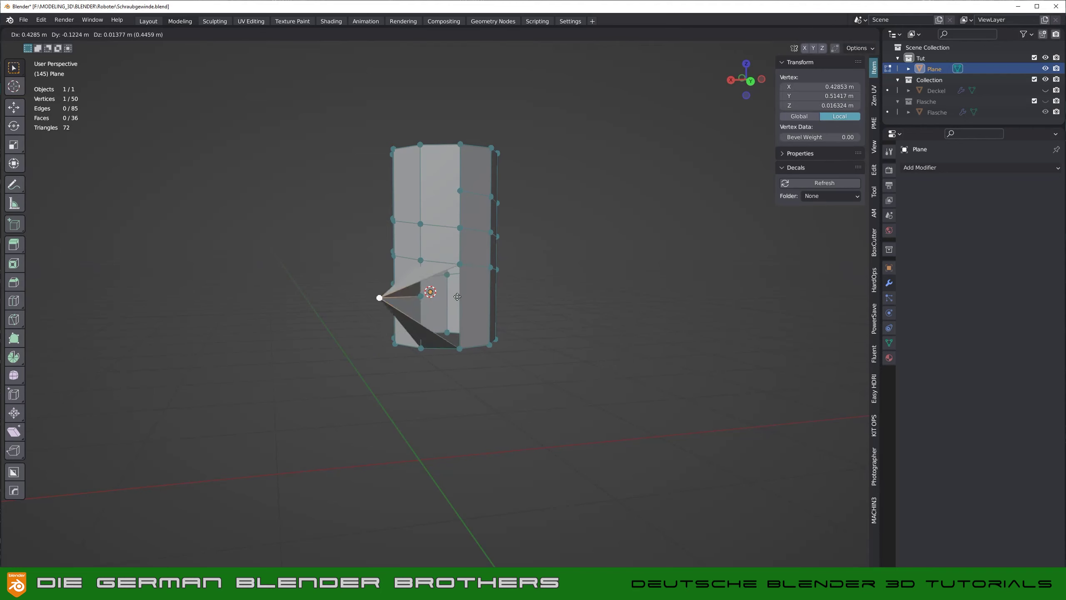
pyautogui.rightClick(478, 287)
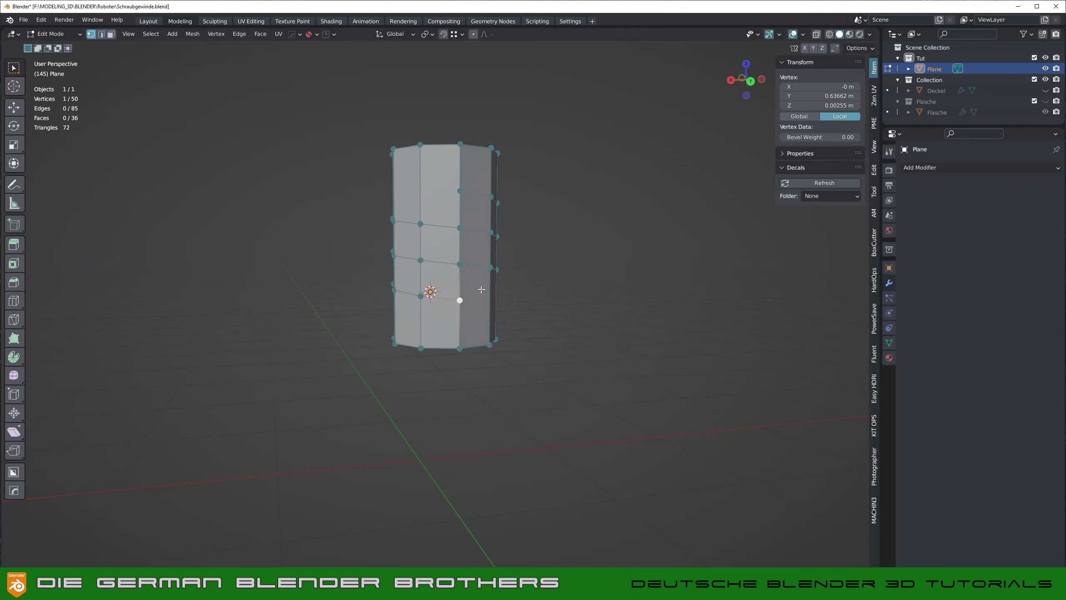
pyautogui.hotkey('ctrl', 'Tab')
pyautogui.click(485, 316)
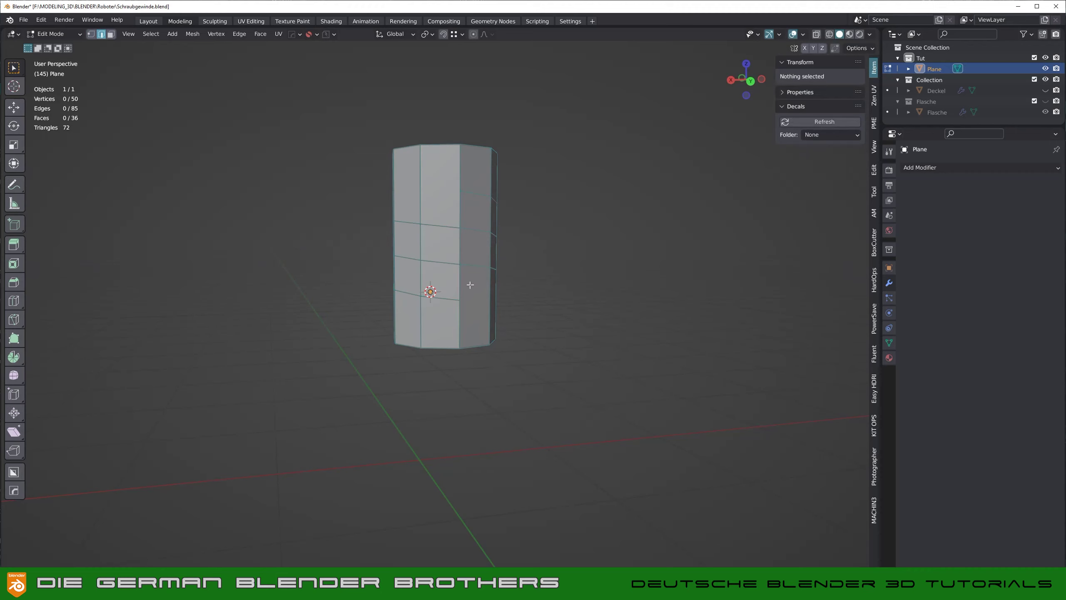
pyautogui.click(817, 33)
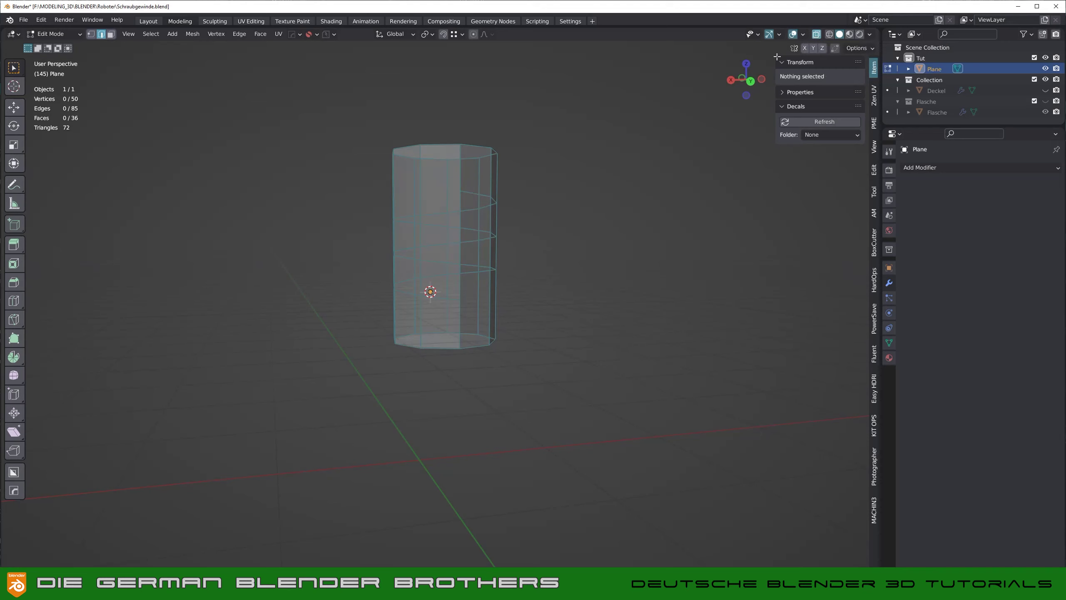
# Step: Select vertical edges on the see-through tube, orbiting to inspect them from several angles
pyautogui.click(456, 318)
pyautogui.moveTo(466, 315); pyautogui.dragTo(471, 338, button='middle')
pyautogui.click(459, 319)
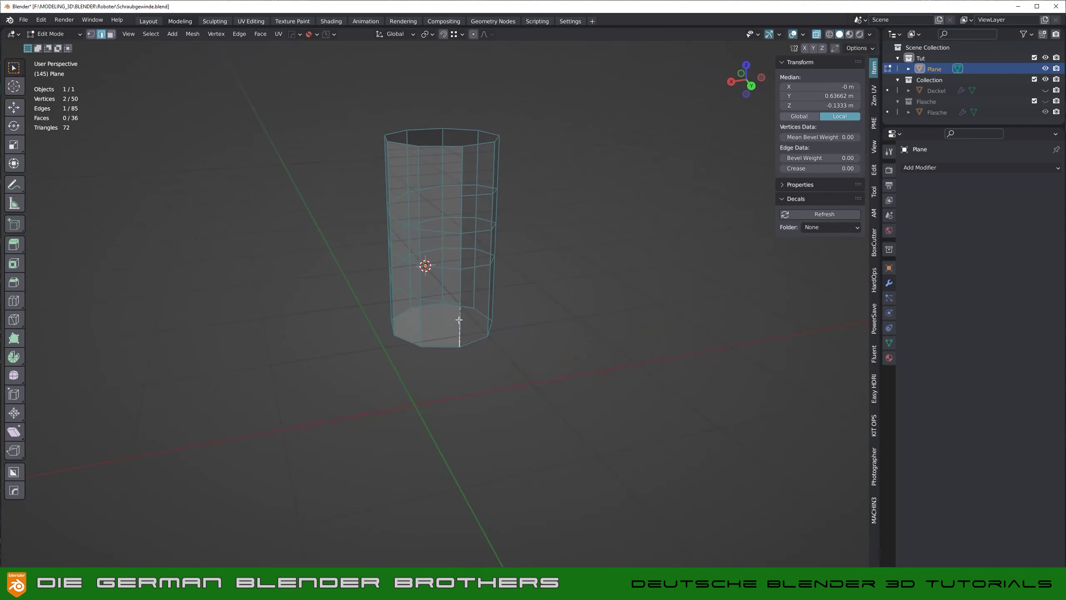
pyautogui.moveTo(489, 323)
pyautogui.mouseDown(button='middle')
pyautogui.moveTo(454, 335)
pyautogui.moveTo(469, 335)
pyautogui.mouseUp(button='middle')
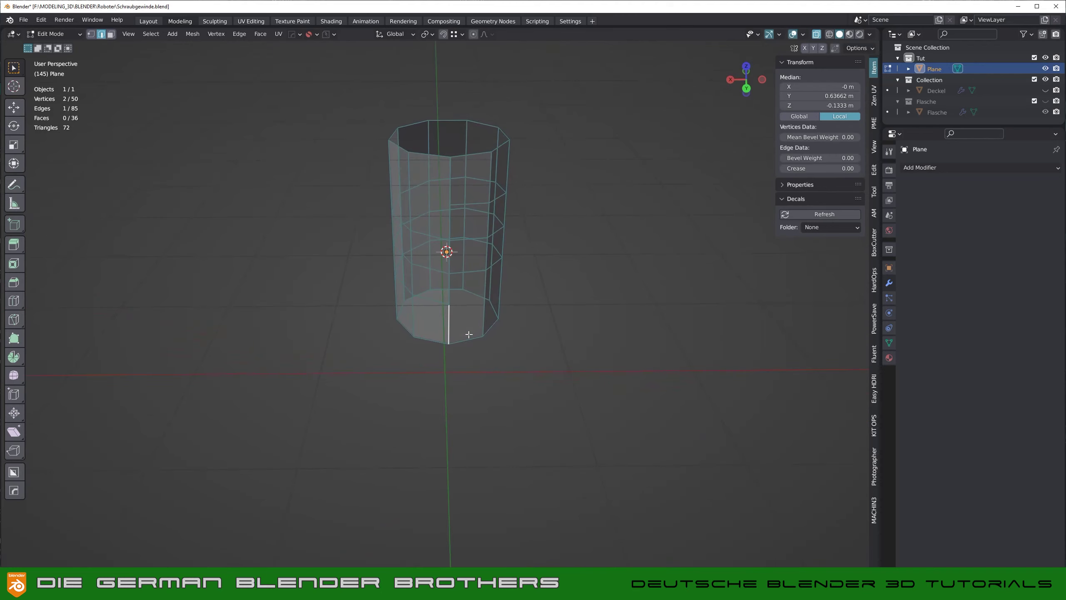
pyautogui.click(443, 315)
pyautogui.moveTo(499, 309); pyautogui.dragTo(464, 308, button='middle')
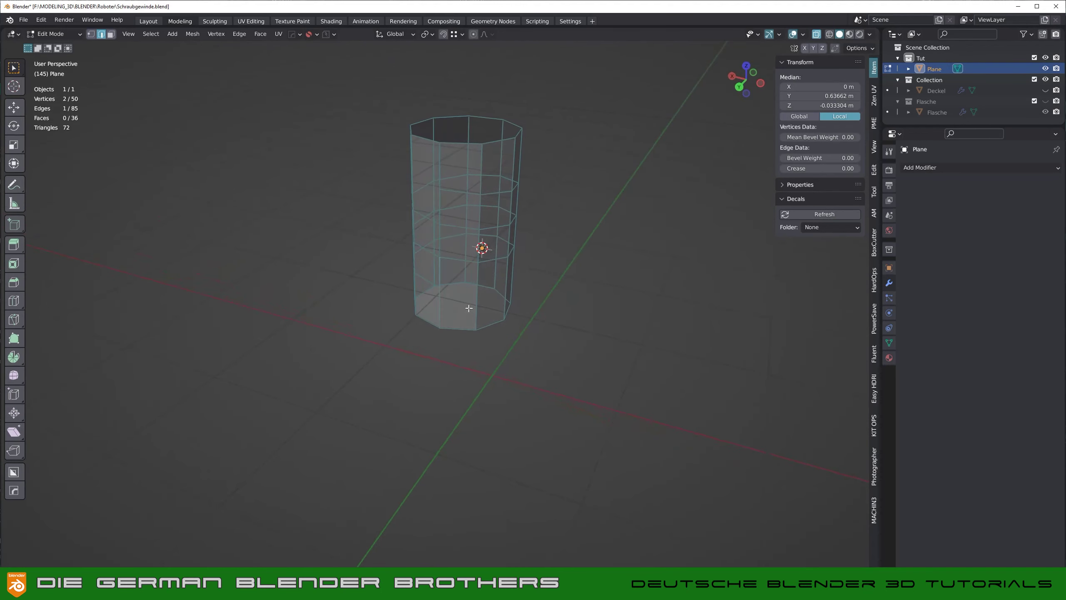
pyautogui.rightClick(460, 300)
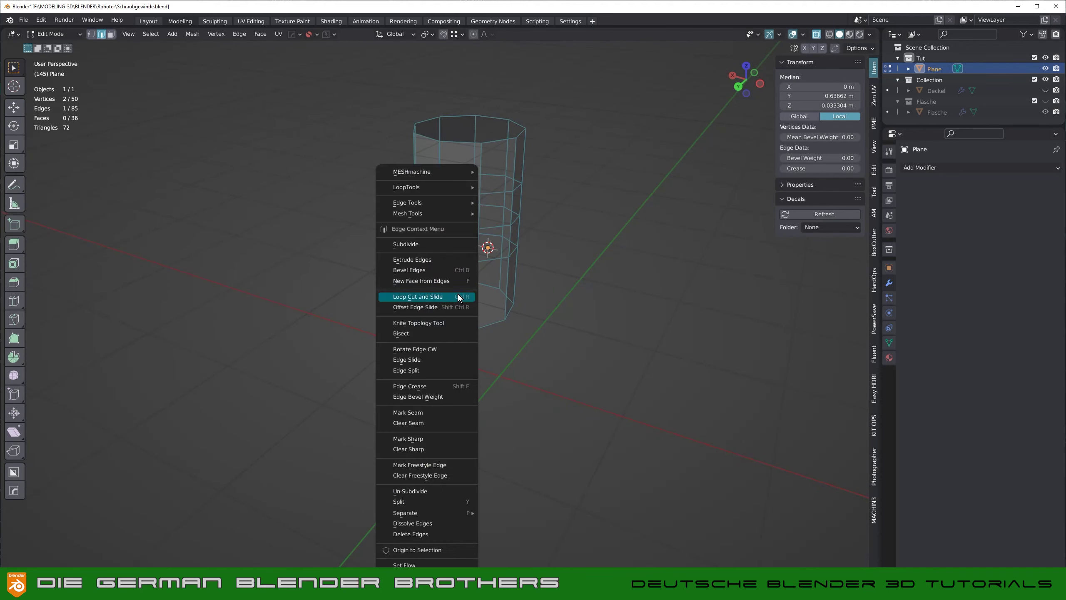
# Step: Subdivide two vertical edges once each, lowering the upper edge 0.1 m on Z in between
pyautogui.click(417, 248)
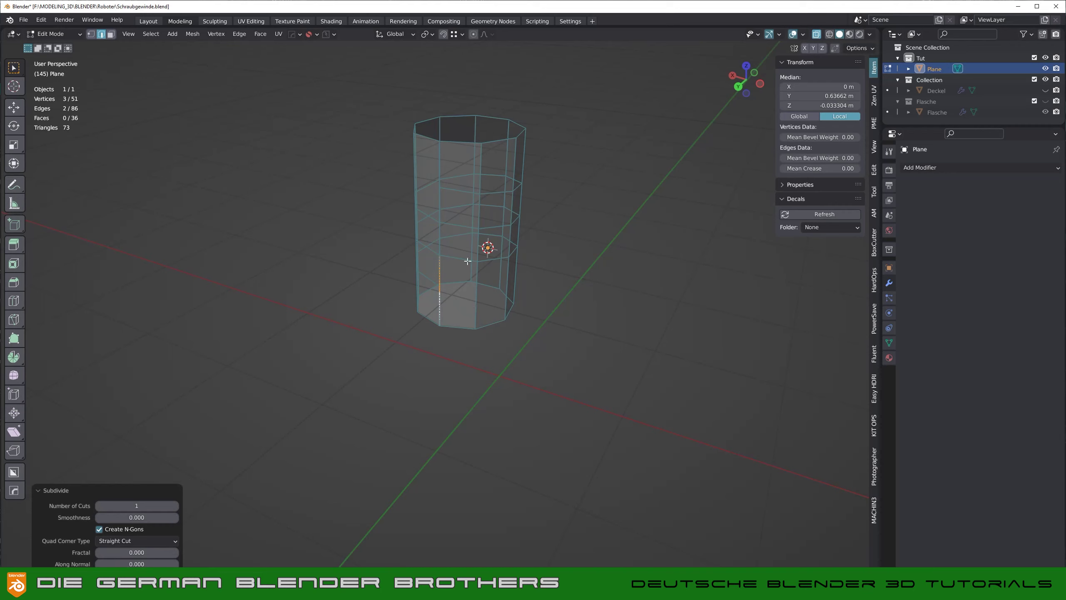
pyautogui.click(440, 161)
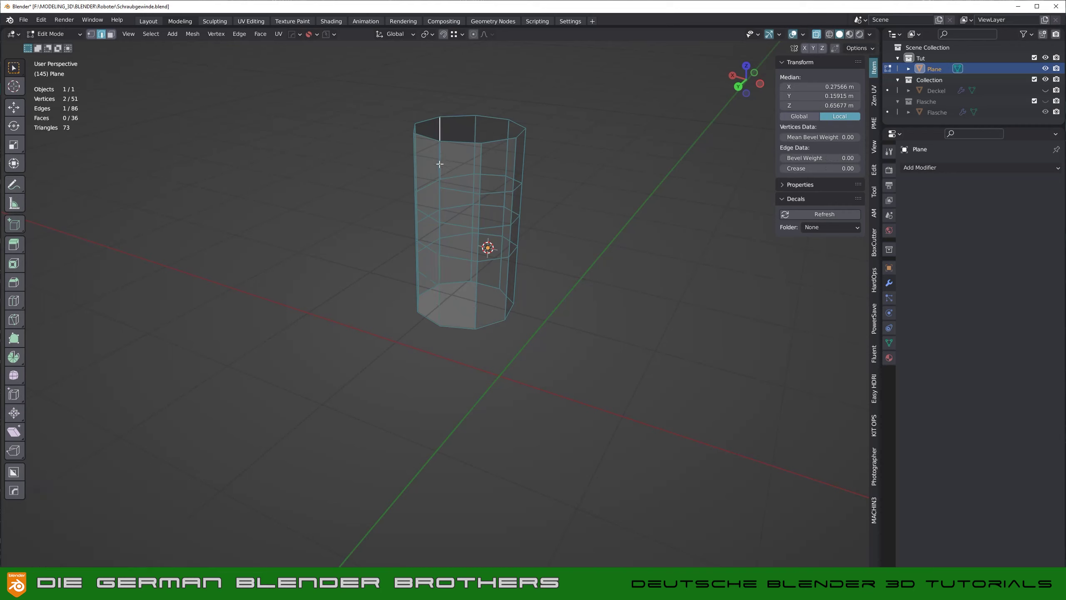
pyautogui.moveTo(439, 164); pyautogui.dragTo(527, 175, button='middle')
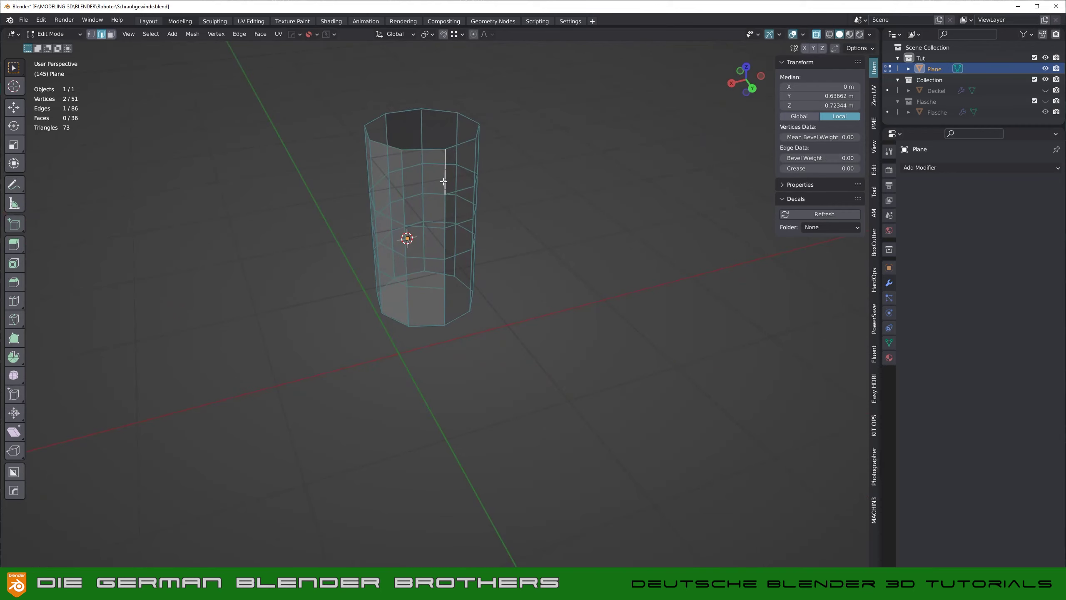
pyautogui.write('gz-0.1')
pyautogui.press('Return')
pyautogui.moveTo(456, 232); pyautogui.dragTo(449, 222, button='middle')
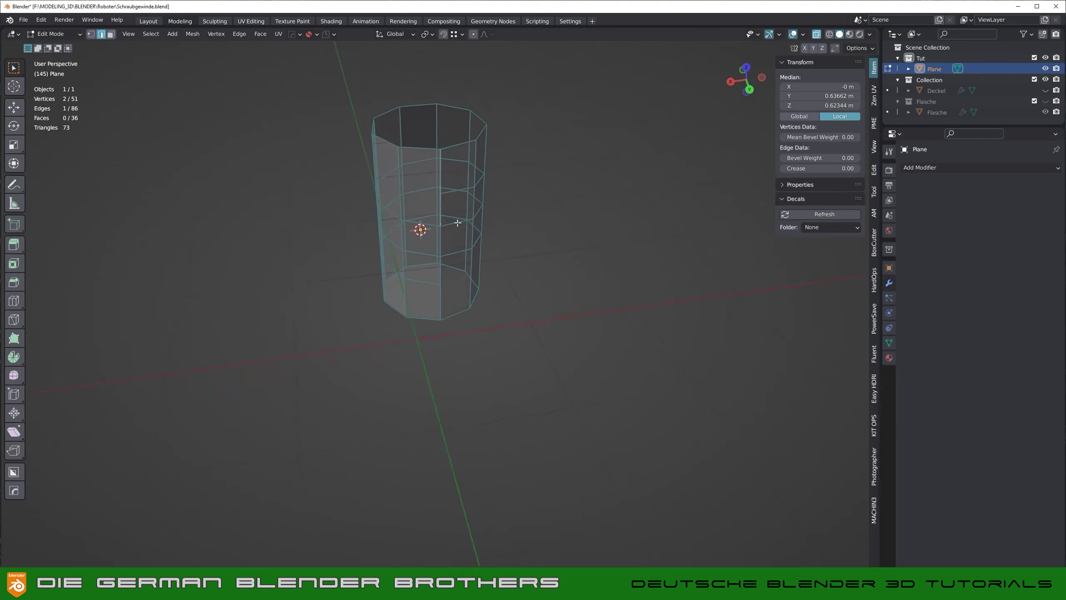
pyautogui.rightClick(435, 190)
pyautogui.click(436, 190)
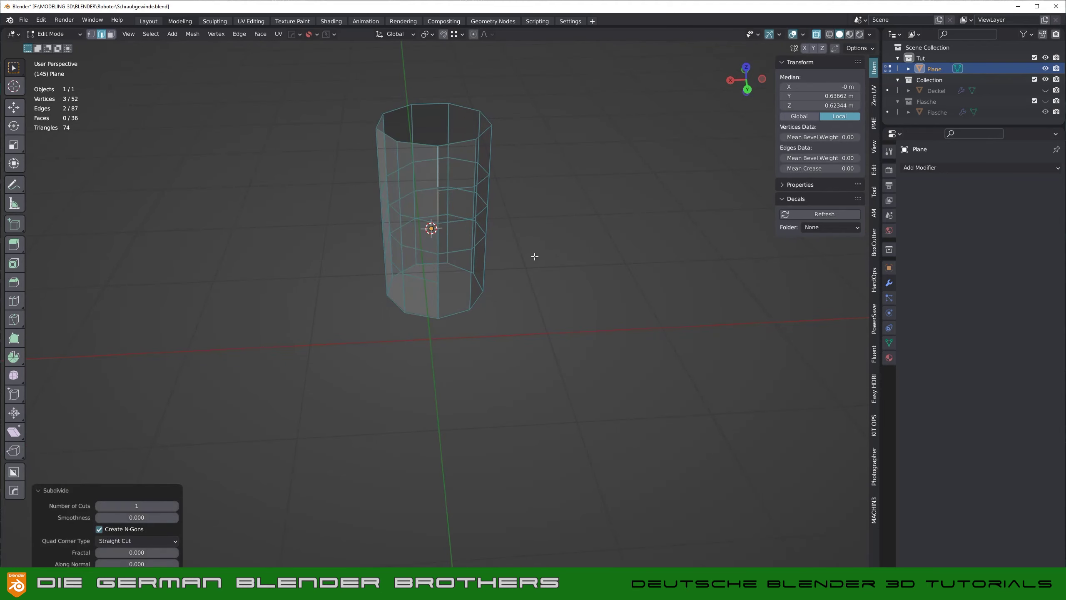
pyautogui.press('1')
pyautogui.moveTo(478, 228); pyautogui.dragTo(429, 158, button='middle')
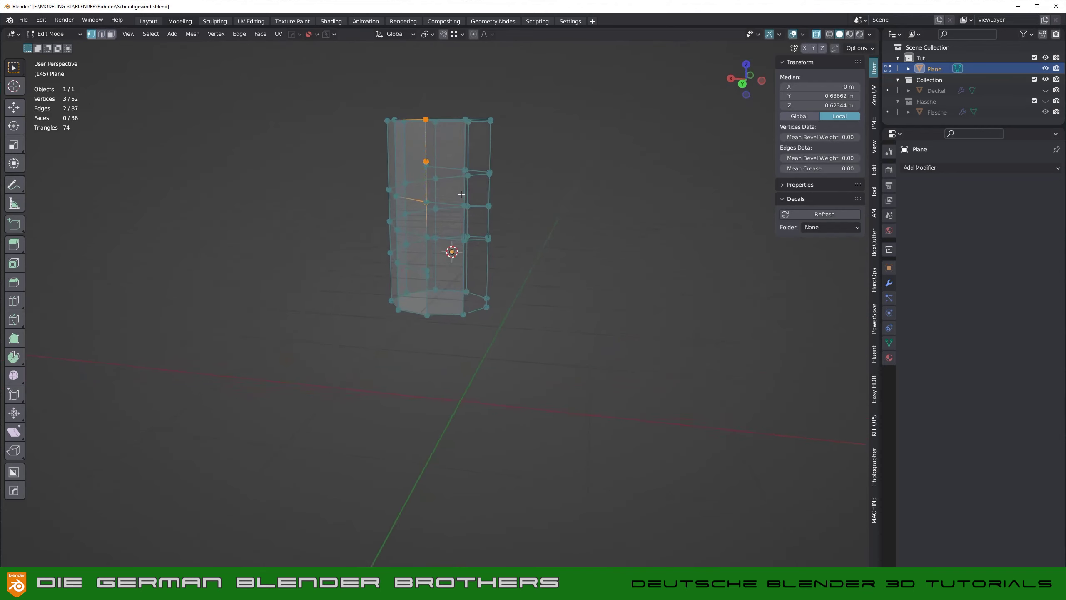
# Step: Merge two stacked vertex pairs At Last, leaving 50 vertices, then select the whole mesh
pyautogui.click(429, 159)
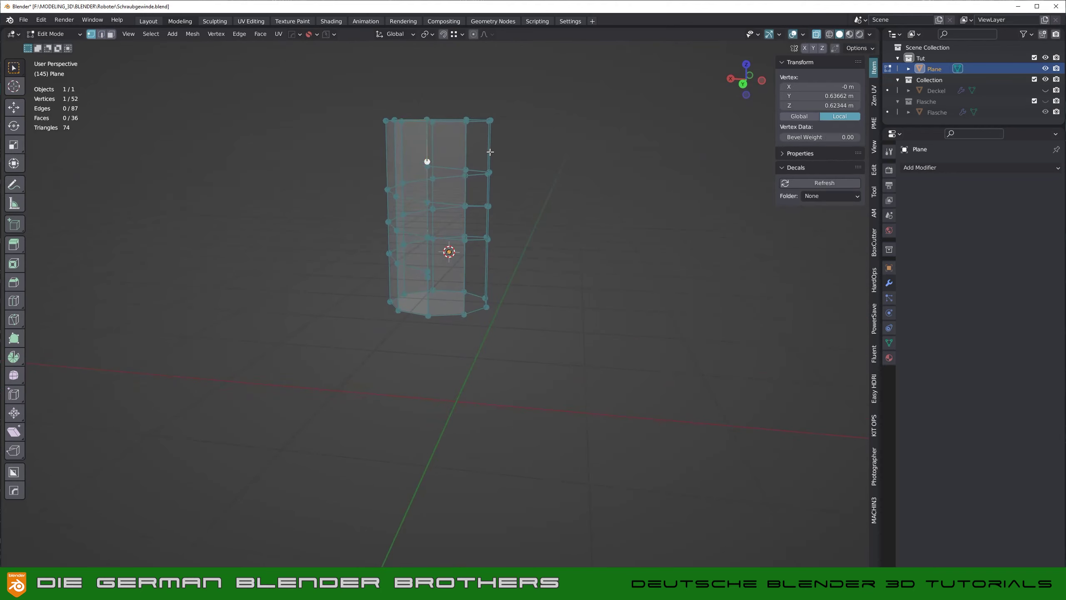
pyautogui.keyDown('shift'); pyautogui.click(428, 165); pyautogui.keyUp('shift')
pyautogui.press('m')
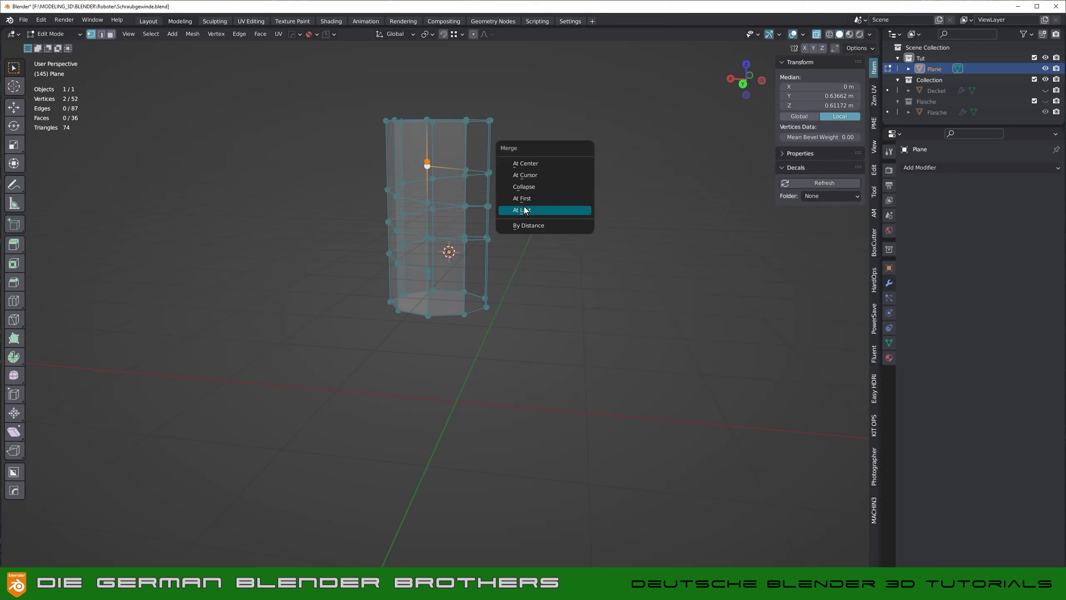
pyautogui.click(524, 210)
pyautogui.moveTo(450, 293); pyautogui.dragTo(502, 297, button='middle')
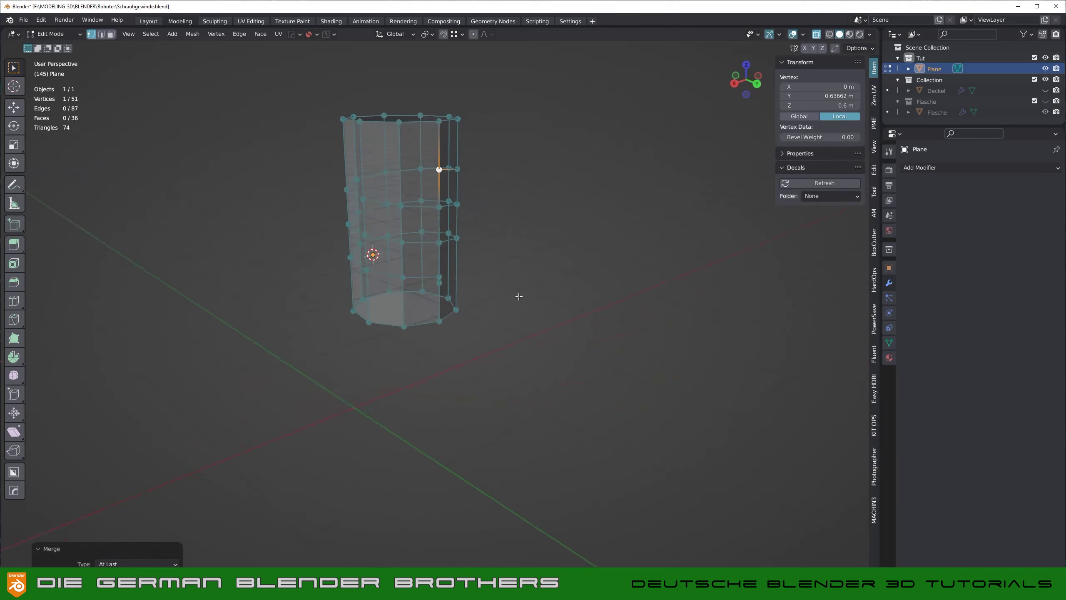
pyautogui.press('g')
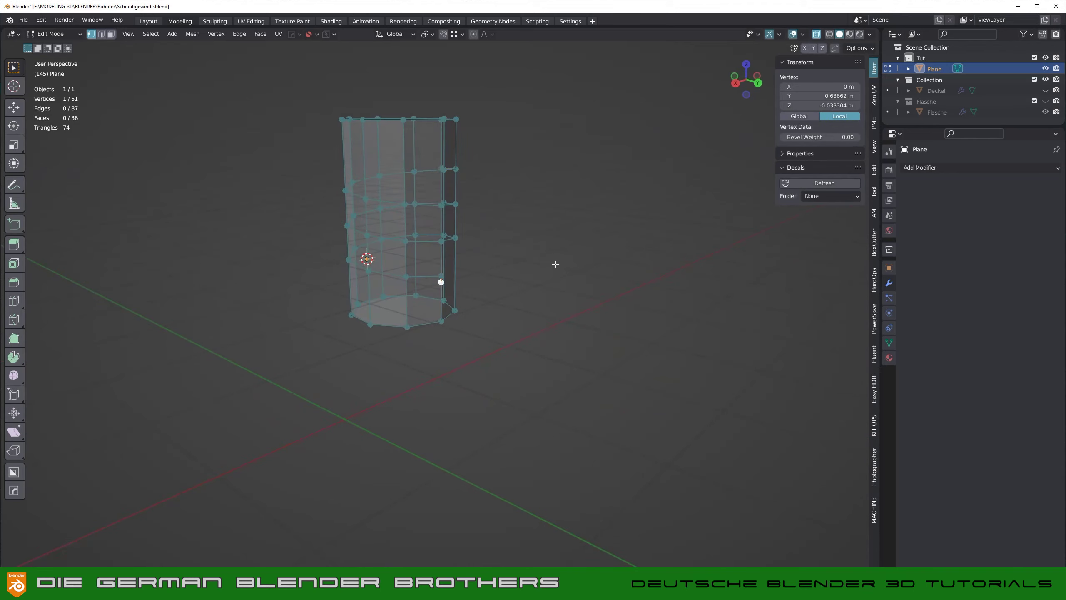
pyautogui.moveTo(555, 263); pyautogui.dragTo(529, 269, button='middle')
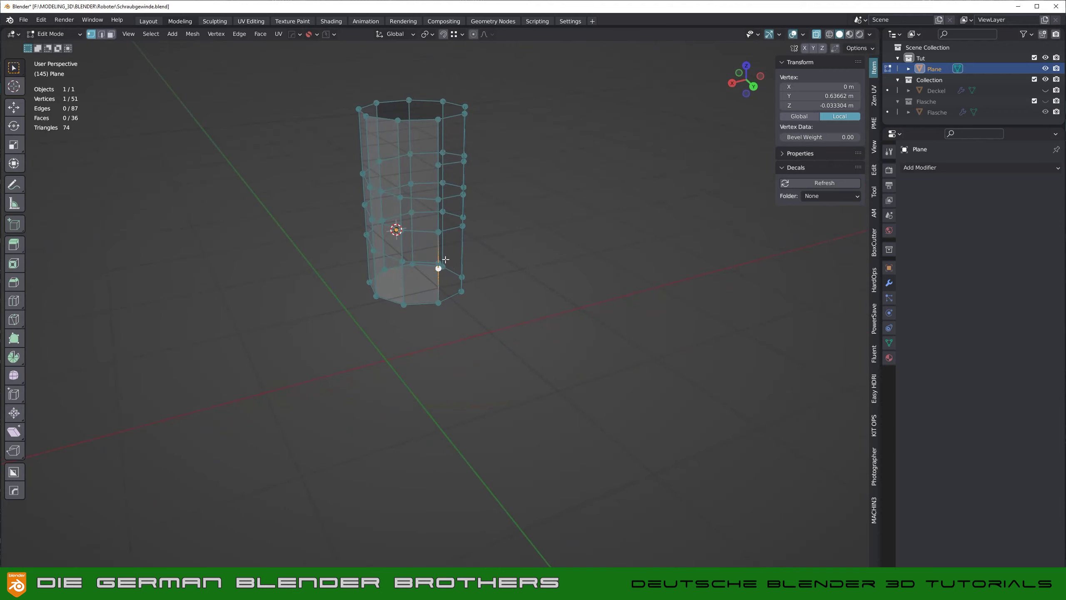
pyautogui.keyDown('shift'); pyautogui.click(439, 264); pyautogui.keyUp('shift')
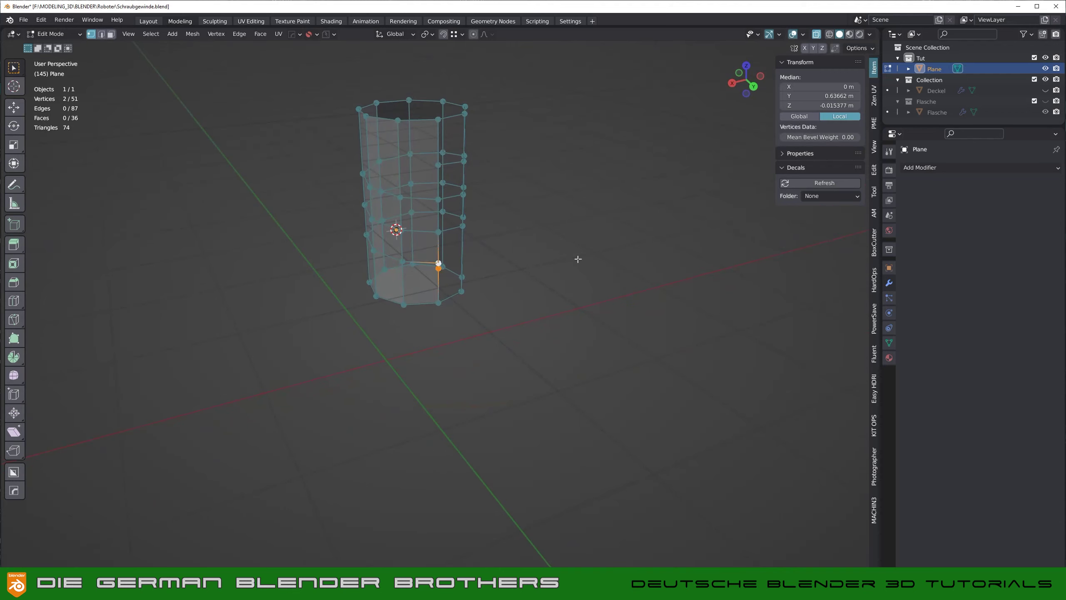
pyautogui.press('m')
pyautogui.click(599, 256)
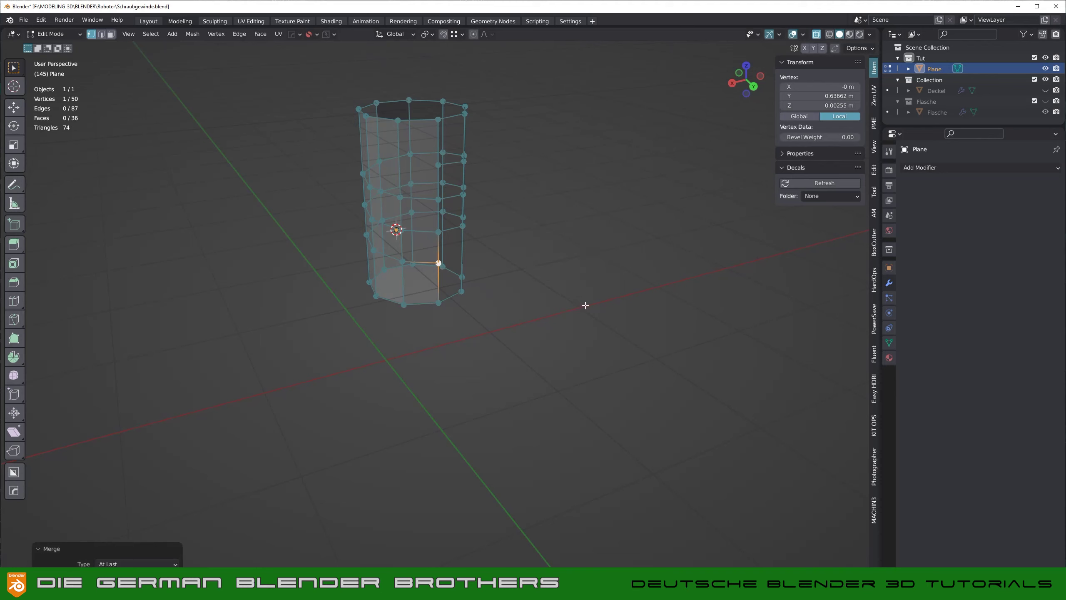
pyautogui.press('a')
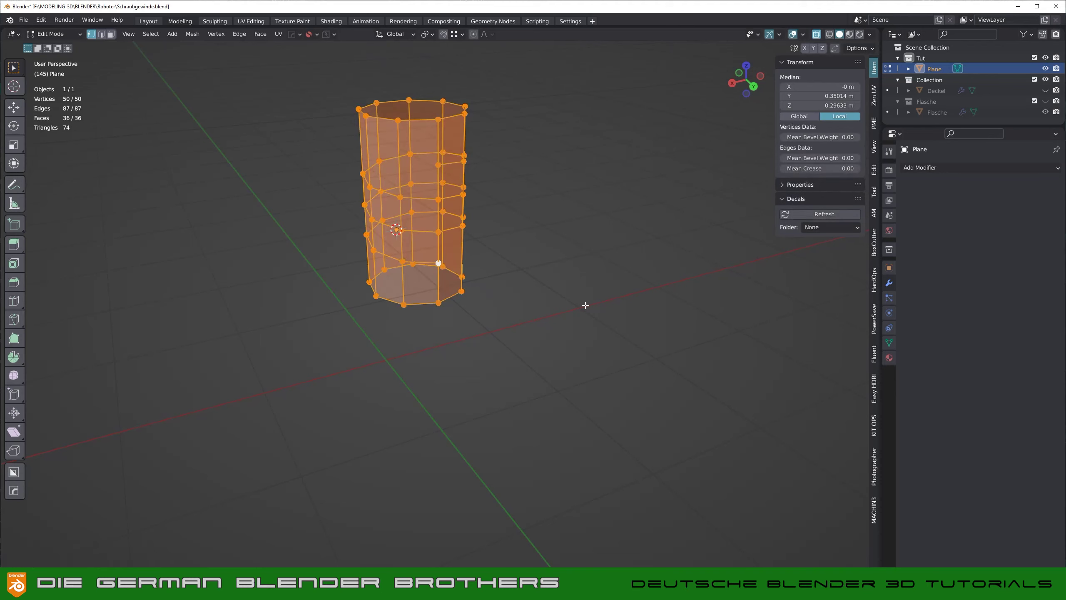
# Step: From front view, Merge by Distance at 0.19 m, reducing the tube to 46 vertices
pyautogui.press('KP_1')
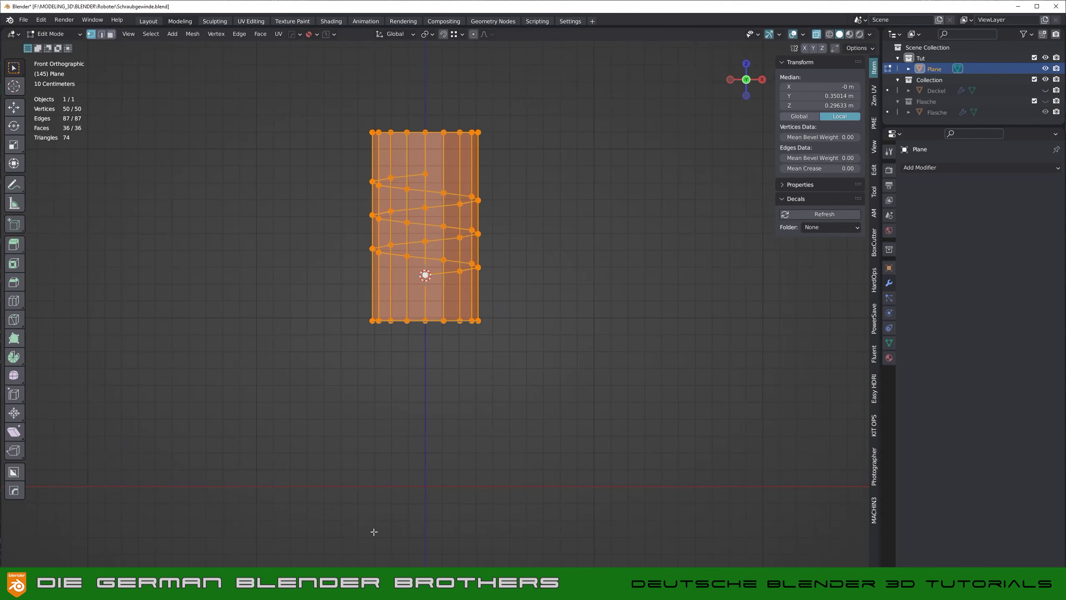
pyautogui.press('m')
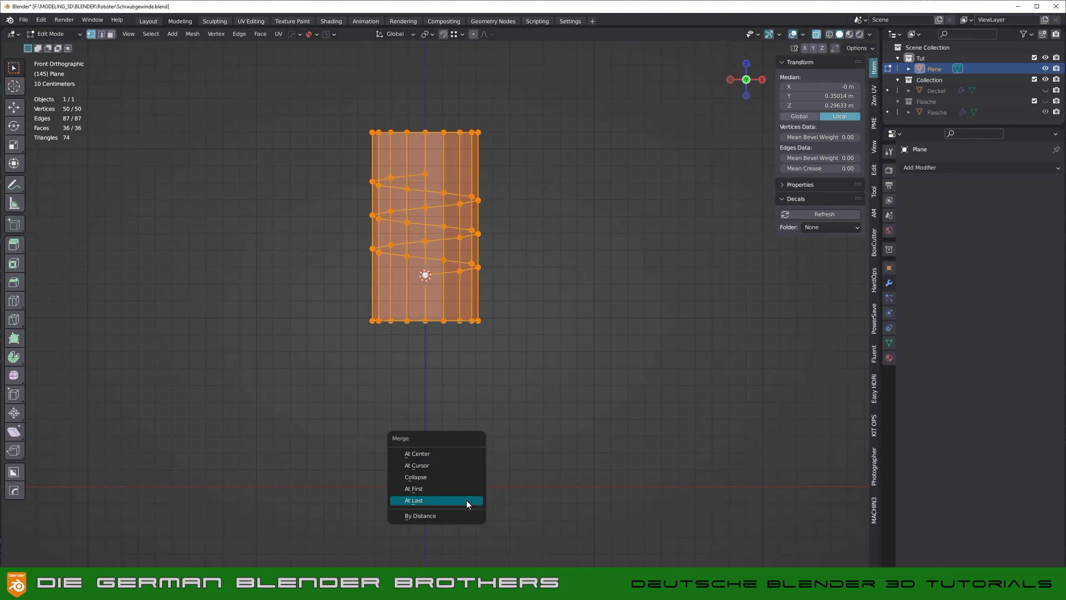
pyautogui.click(428, 515)
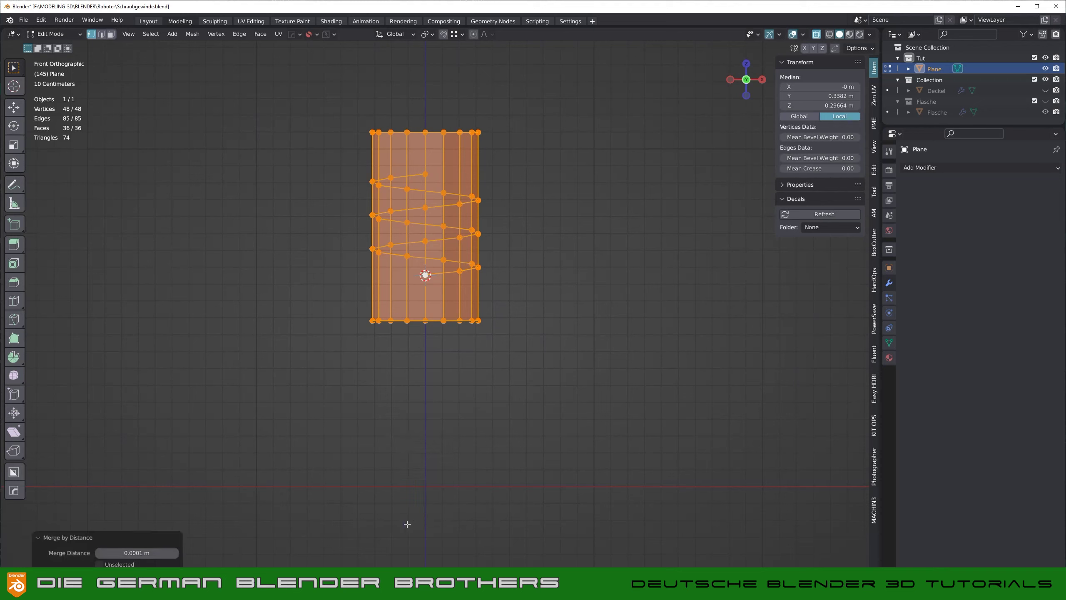
pyautogui.click(174, 552)
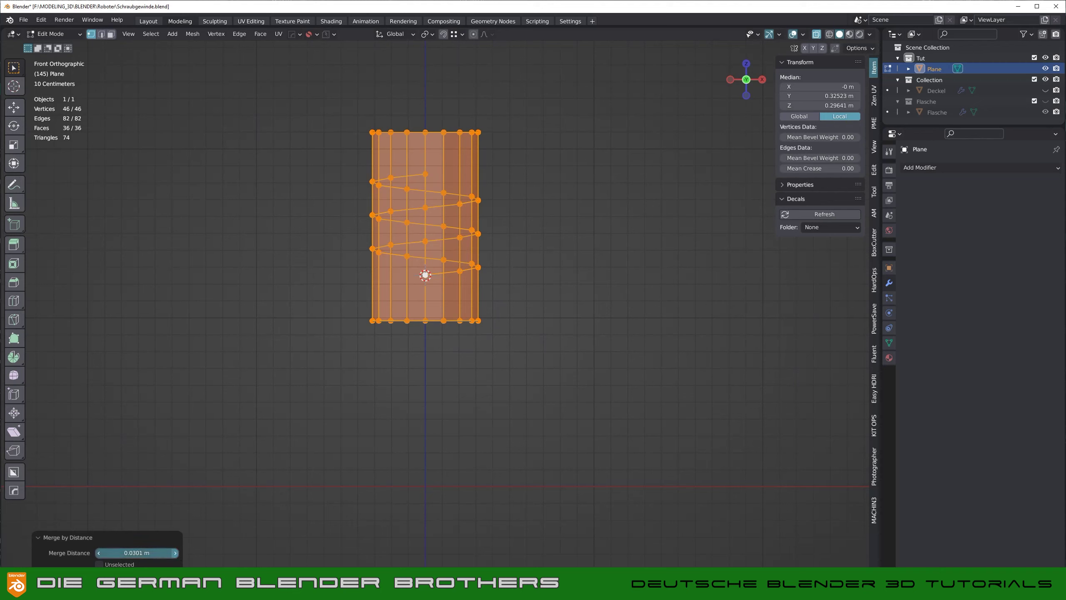
pyautogui.moveTo(173, 552)
pyautogui.mouseDown()
pyautogui.moveTo(197, 551)
pyautogui.moveTo(184, 552)
pyautogui.mouseUp()
pyautogui.click(99, 552)
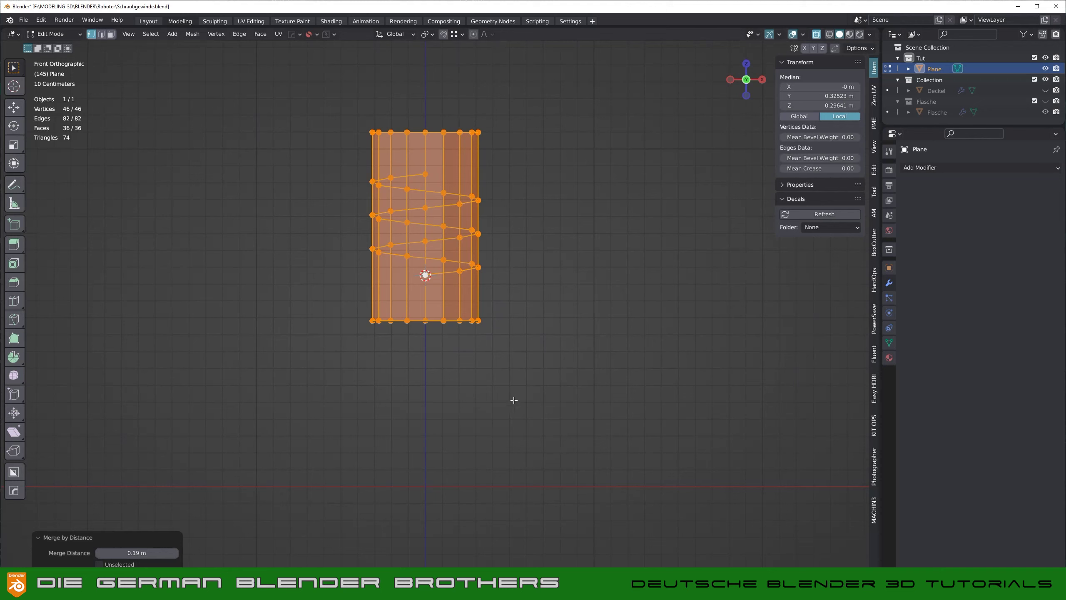
pyautogui.press('Tab')
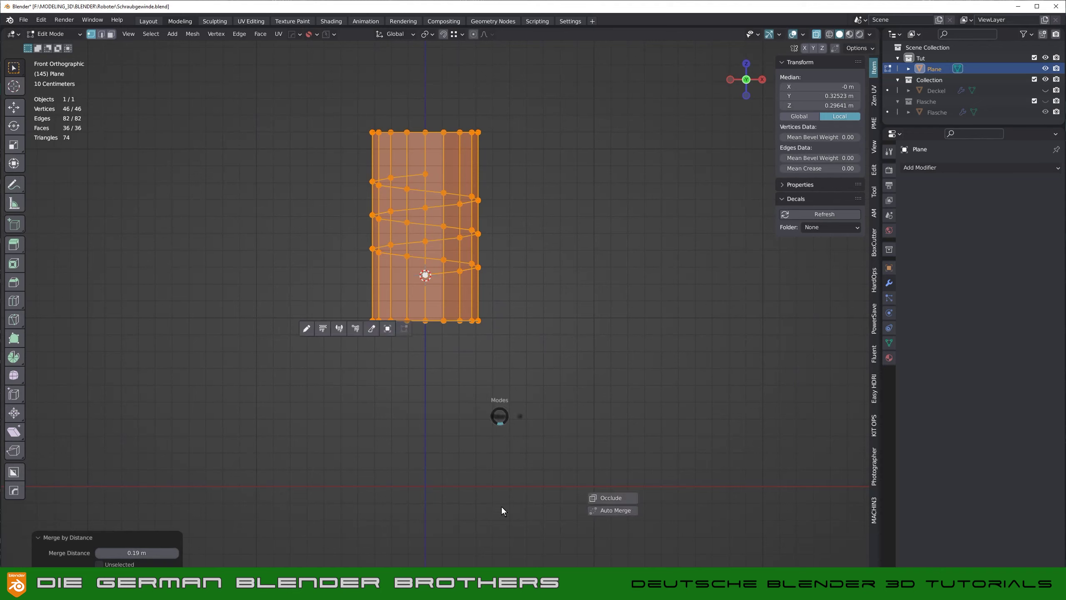
pyautogui.click(501, 508)
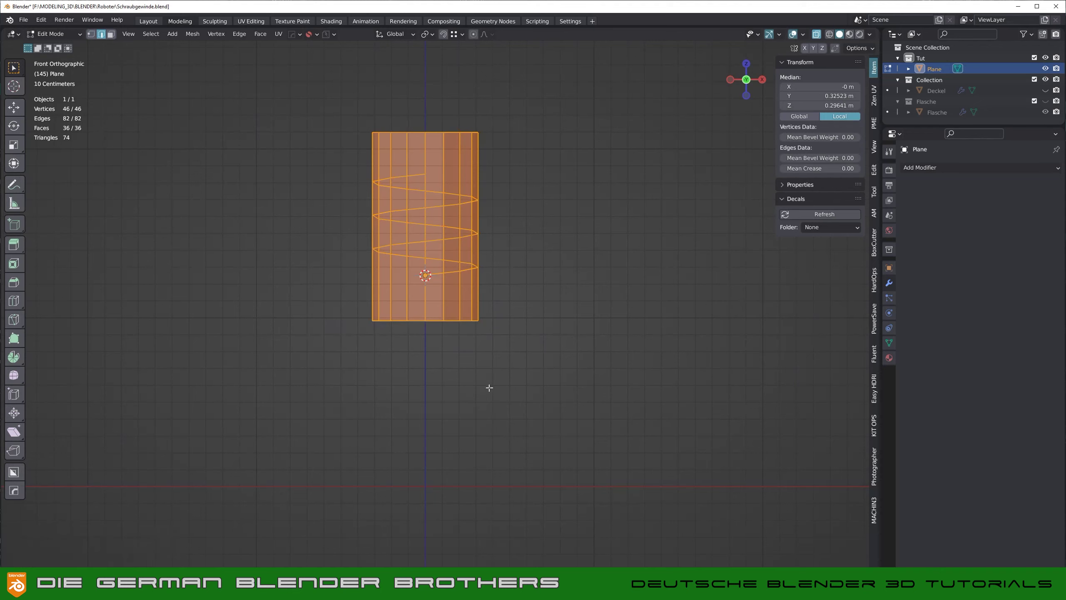
# Step: With X-Ray off, bevel the three spiral edges 0.0579 m wide with 2 segments
pyautogui.click(817, 34)
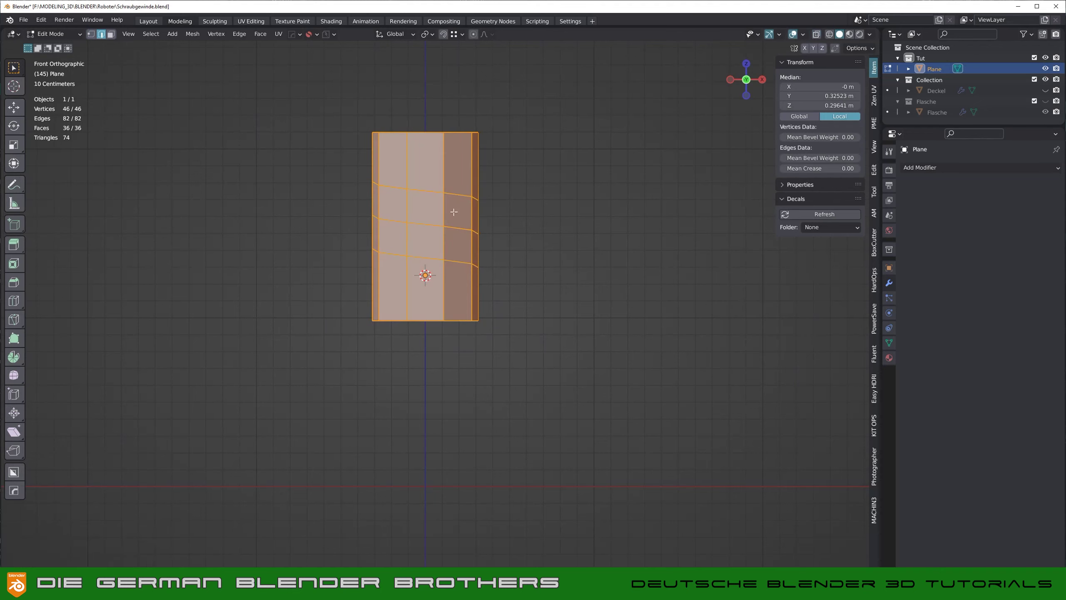
pyautogui.keyDown('alt'); pyautogui.click(424, 224); pyautogui.keyUp('alt')
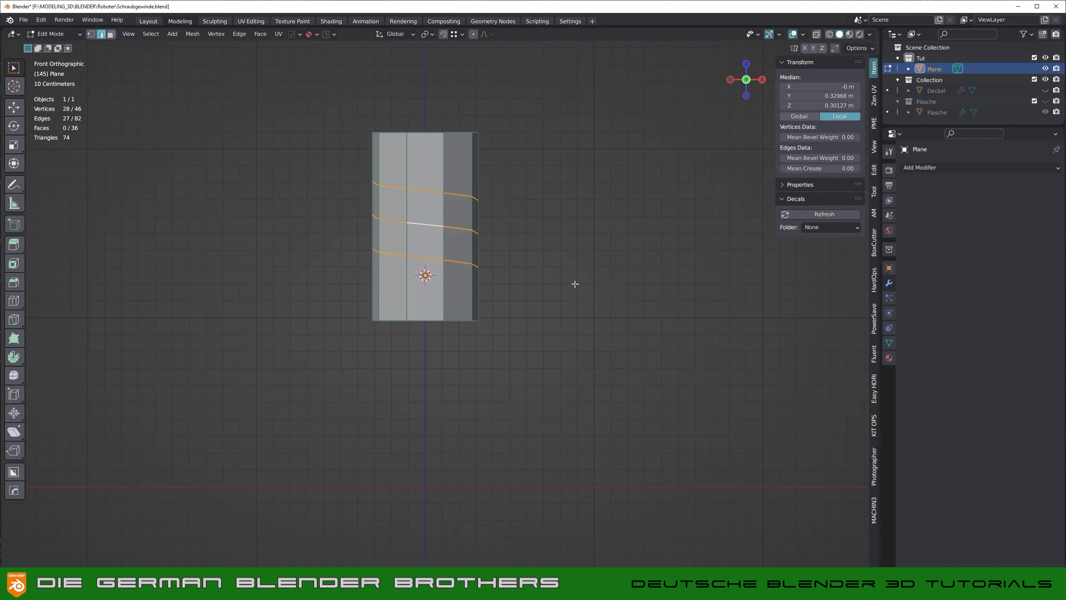
pyautogui.press('s')
pyautogui.click(609, 311)
pyautogui.press('e')
pyautogui.press('s')
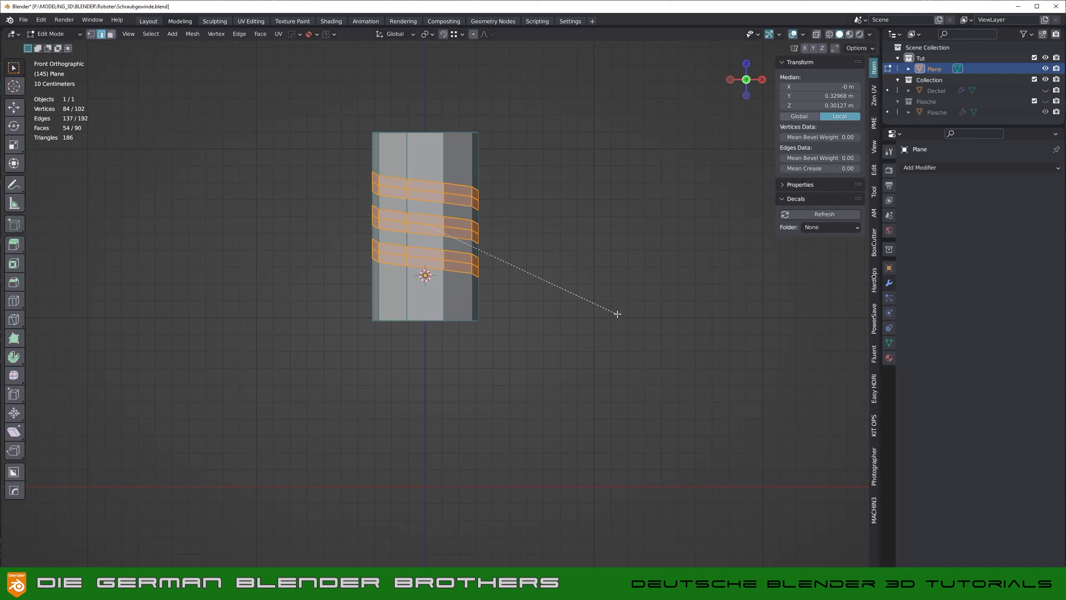
pyautogui.click(617, 314)
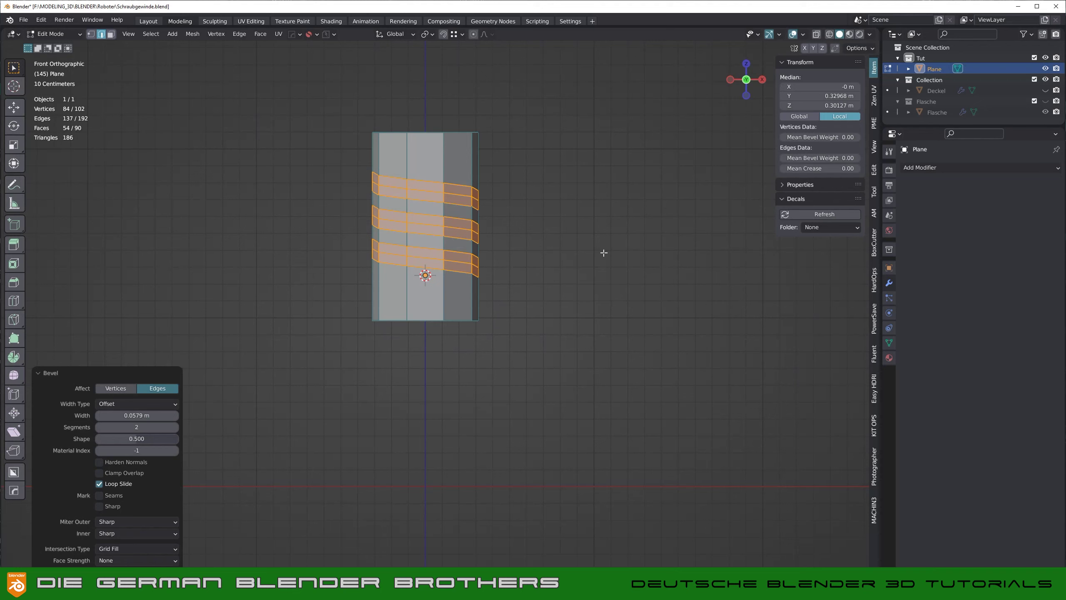
pyautogui.keyDown('alt'); pyautogui.click(423, 258); pyautogui.keyUp('alt')
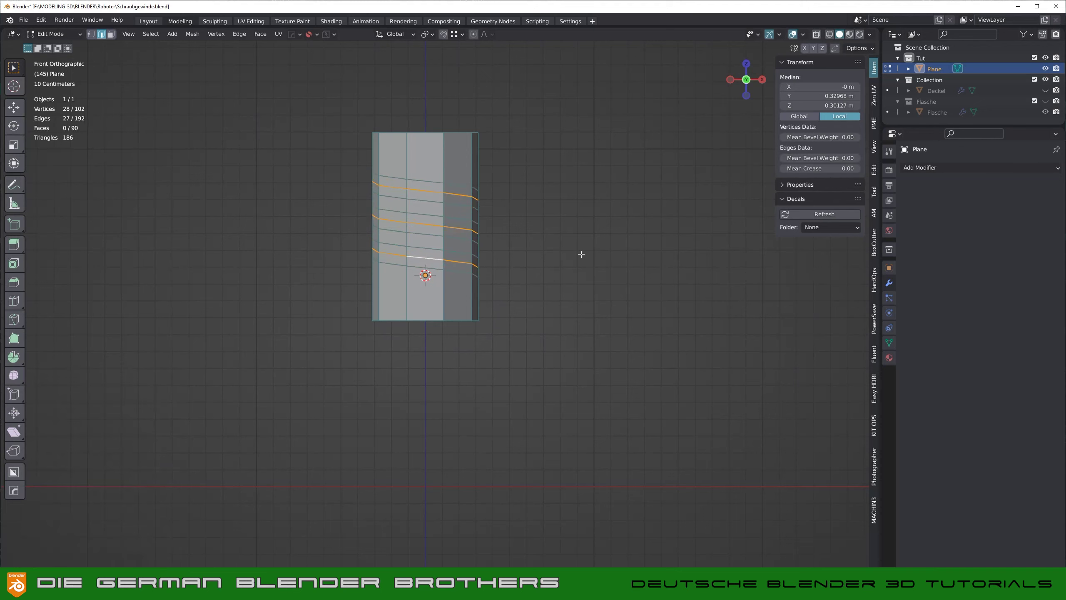
# Step: Shrink the middle spiral loop inward by 0.0632 m with Alt+S to form the thread groove
pyautogui.hotkey('alt', 's')
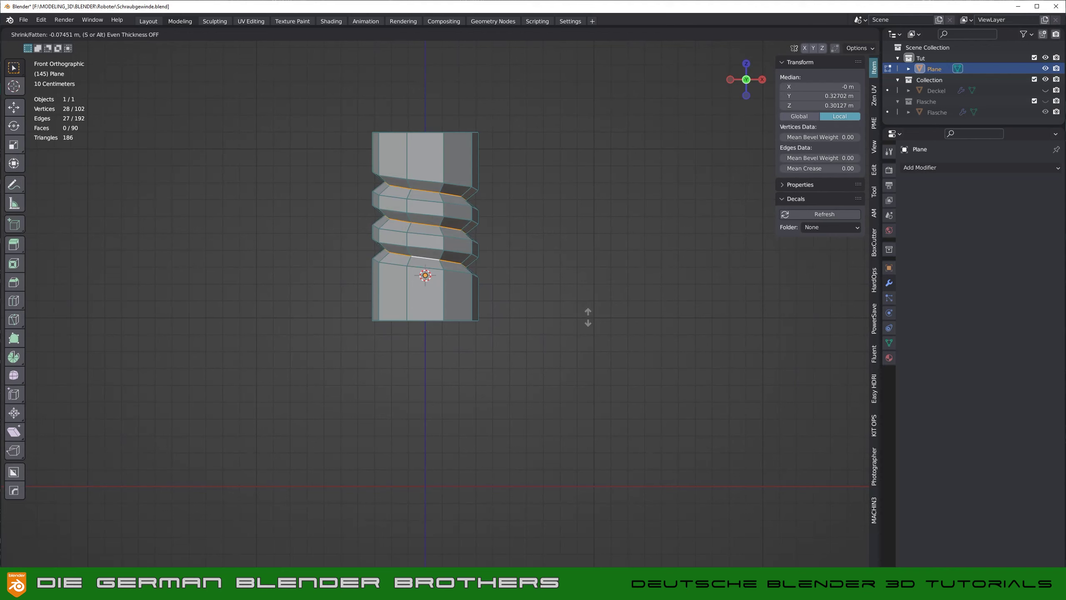
pyautogui.click(590, 310)
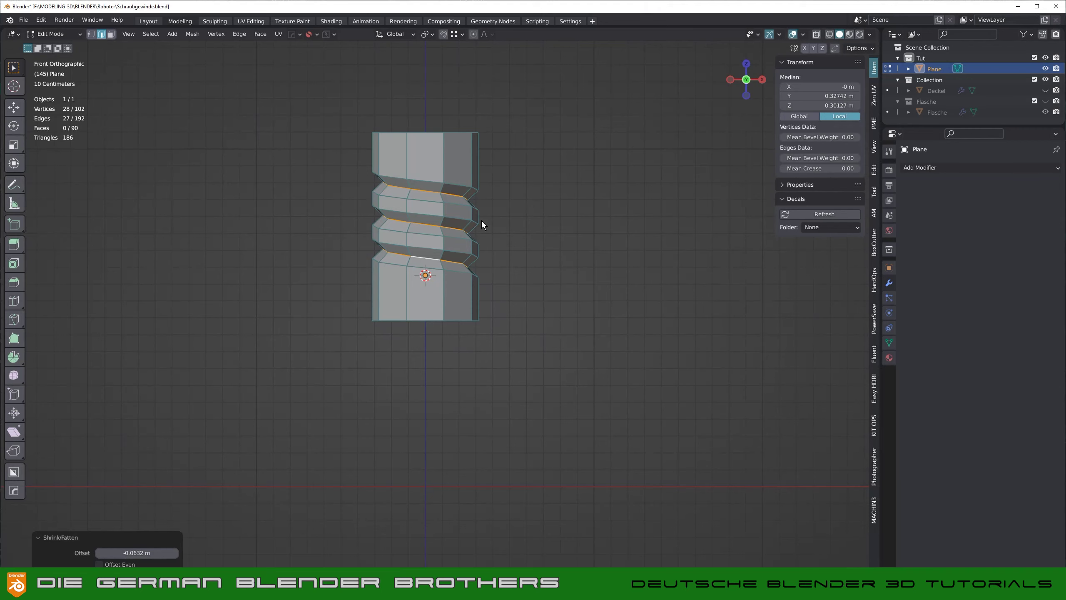
pyautogui.press('1')
pyautogui.moveTo(502, 236)
pyautogui.mouseDown(button='middle')
pyautogui.moveTo(470, 246)
pyautogui.moveTo(636, 184)
pyautogui.moveTo(592, 166)
pyautogui.mouseUp(button='middle')
pyautogui.click(593, 166)
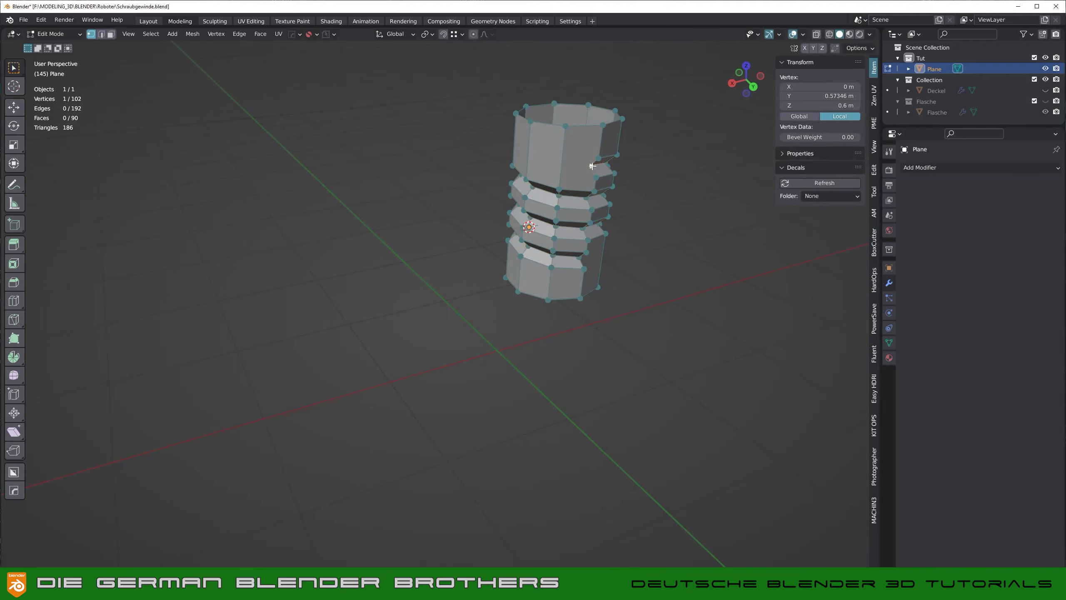
# Step: Orbit around the threaded cylinder, then switch to Right Orthographic view (Numpad 3)
pyautogui.moveTo(670, 194)
pyautogui.mouseDown(button='middle')
pyautogui.moveTo(633, 264)
pyautogui.moveTo(474, 287)
pyautogui.moveTo(486, 276)
pyautogui.mouseUp(button='middle')
pyautogui.moveTo(504, 228); pyautogui.dragTo(495, 200, button='middle')
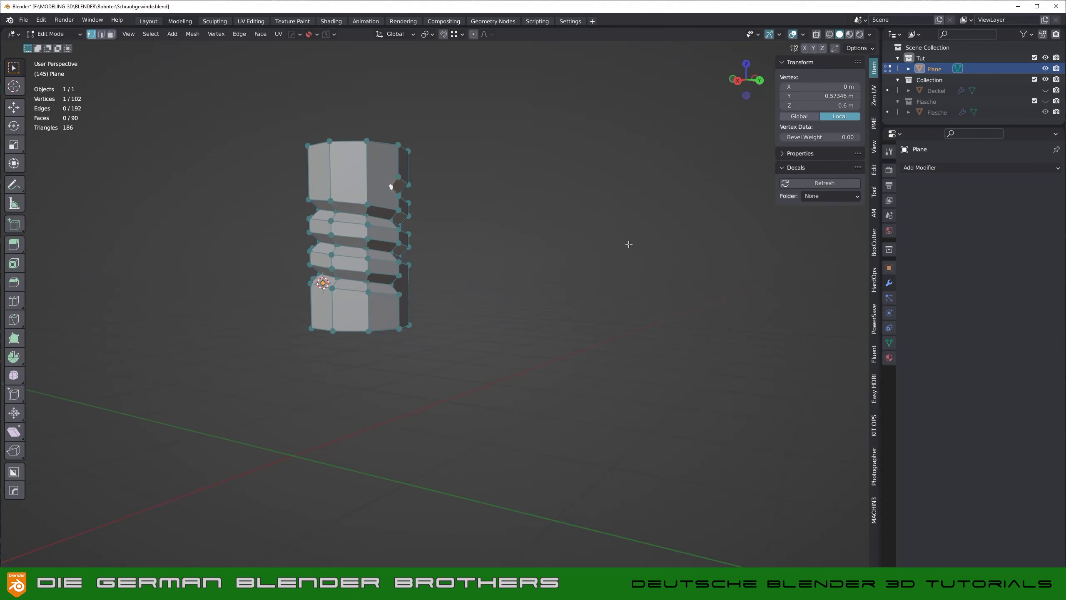
pyautogui.press('KP_3')
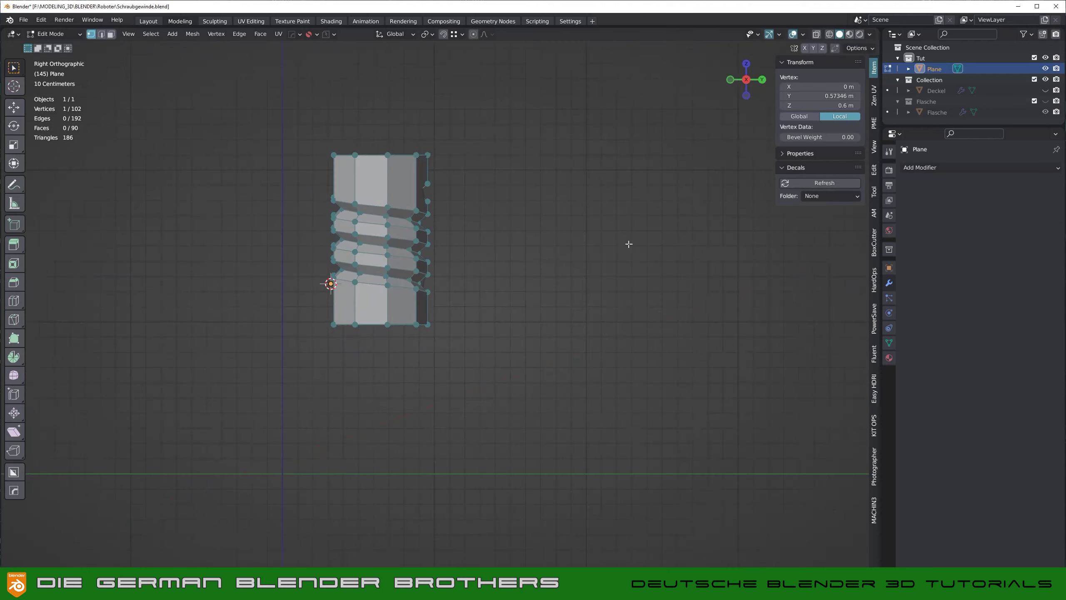
# Step: Turn on X-ray and slide the top thread-end vertex about 0.055 m along Y
pyautogui.click(817, 35)
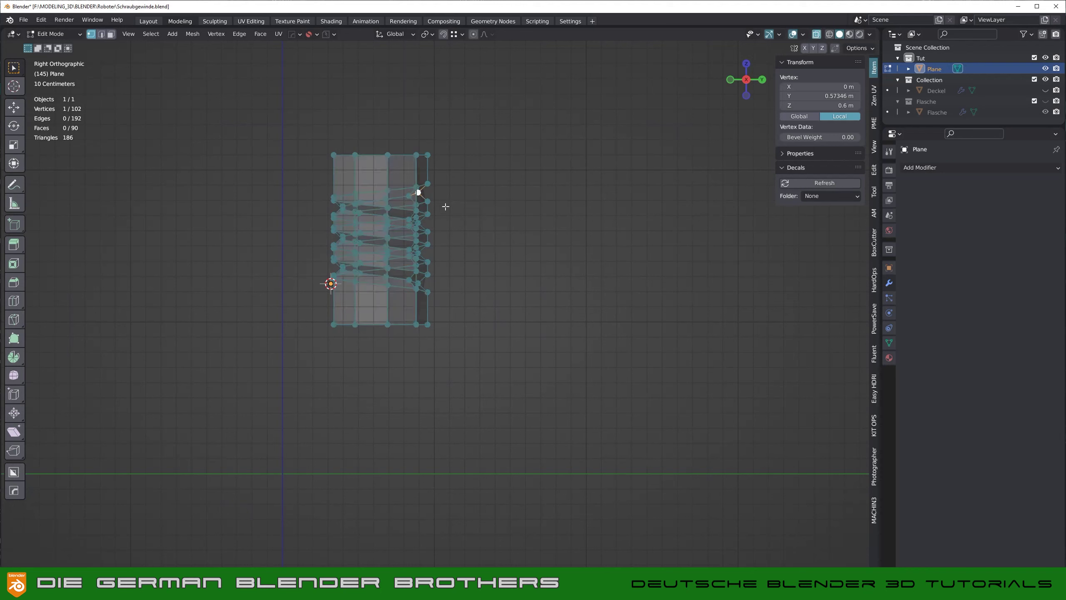
pyautogui.press('g')
pyautogui.press('y')
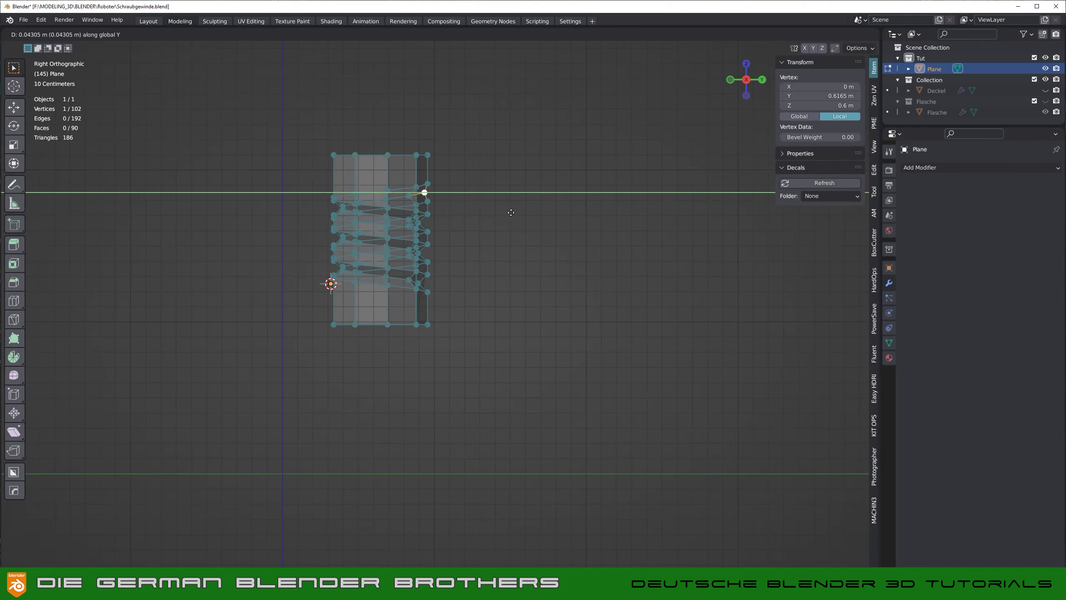
pyautogui.click(523, 213)
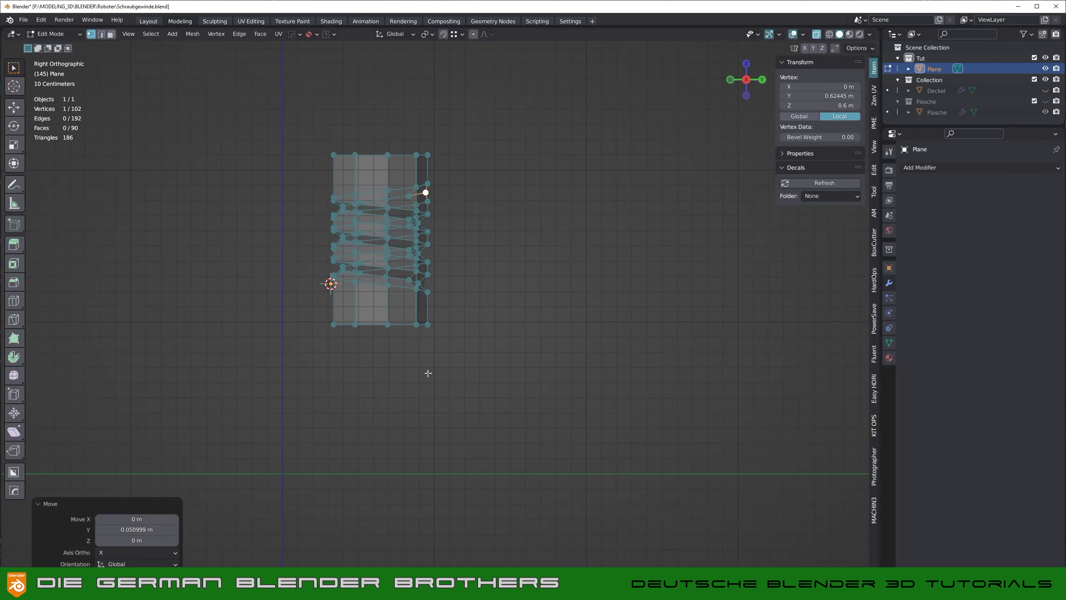
# Step: In Left Ortho view, move the bottom thread-end vertex along Y, then turn X-ray off
pyautogui.moveTo(358, 296); pyautogui.dragTo(318, 316, button='middle')
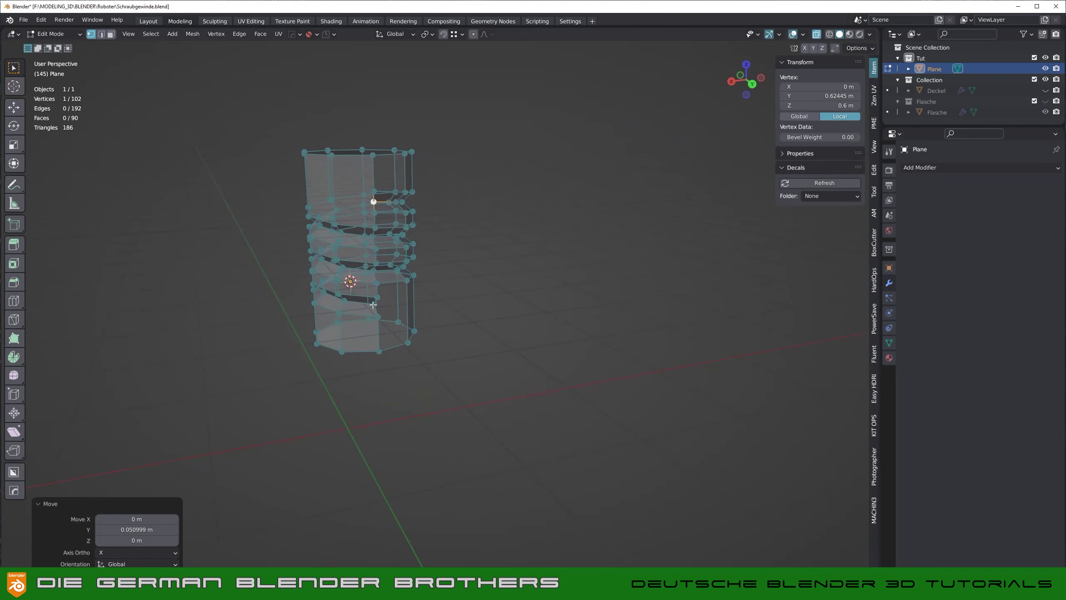
pyautogui.click(376, 305)
pyautogui.moveTo(557, 298)
pyautogui.mouseDown(button='middle')
pyautogui.moveTo(533, 309)
pyautogui.moveTo(573, 293)
pyautogui.mouseUp(button='middle')
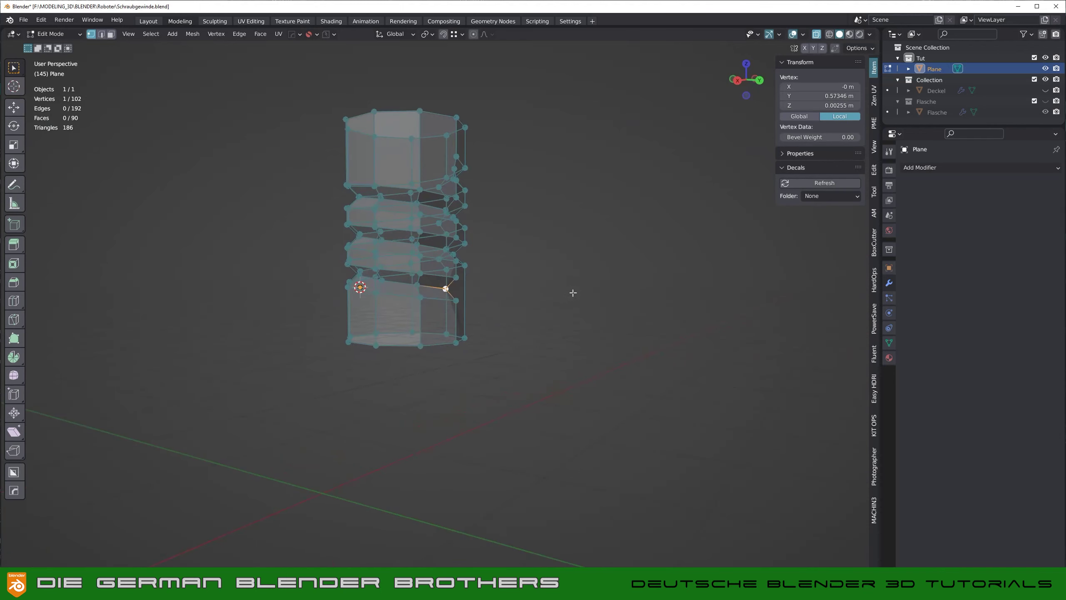
pyautogui.press('ctrl+KP_3')
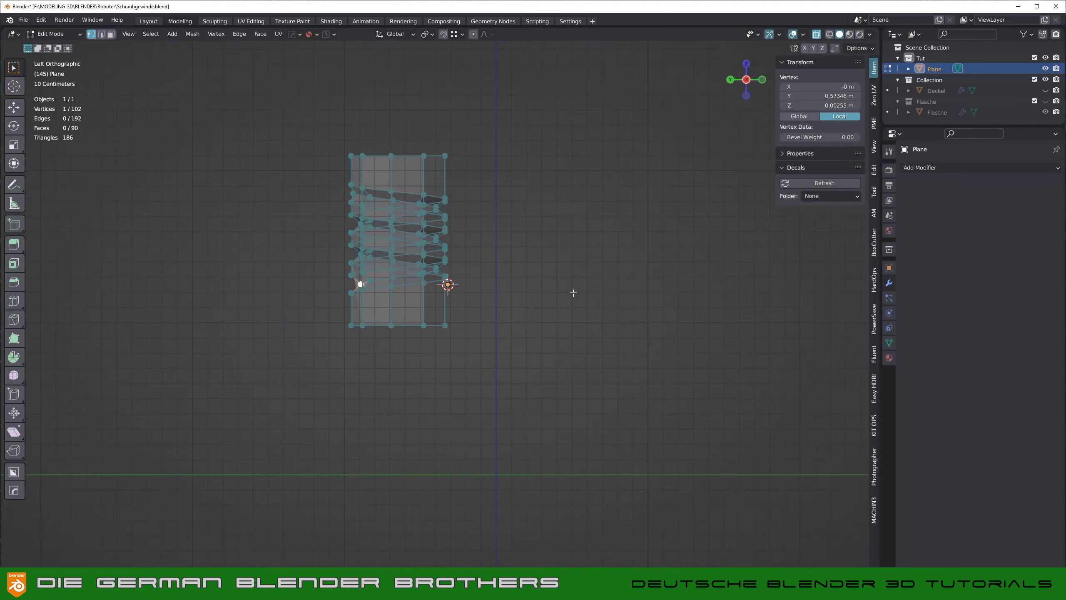
pyautogui.scroll(1, 302, 290)
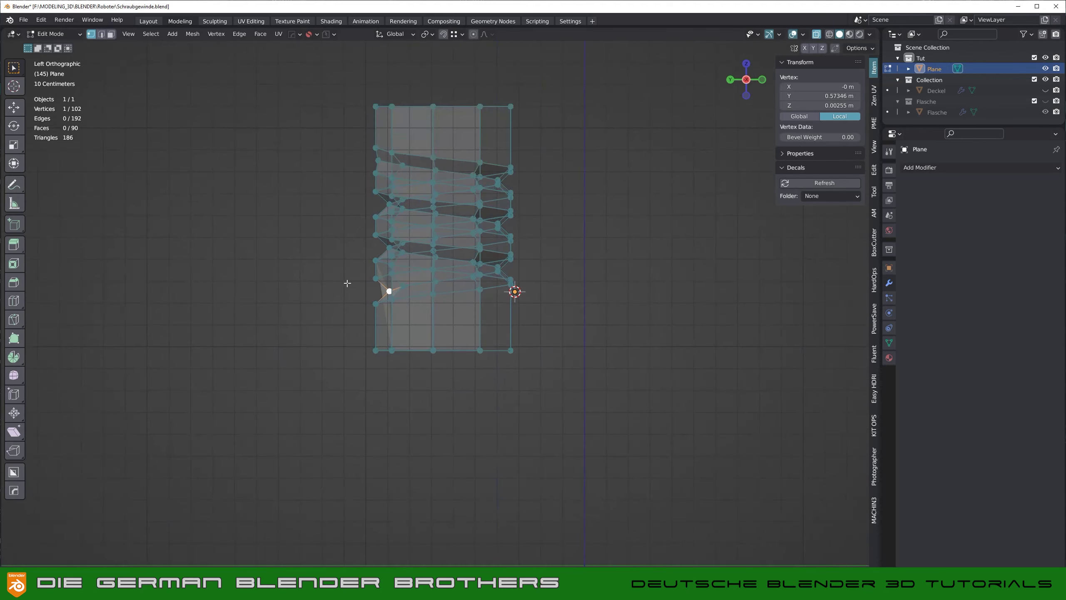
pyautogui.scroll(1, 348, 285)
pyautogui.press('g')
pyautogui.press('y')
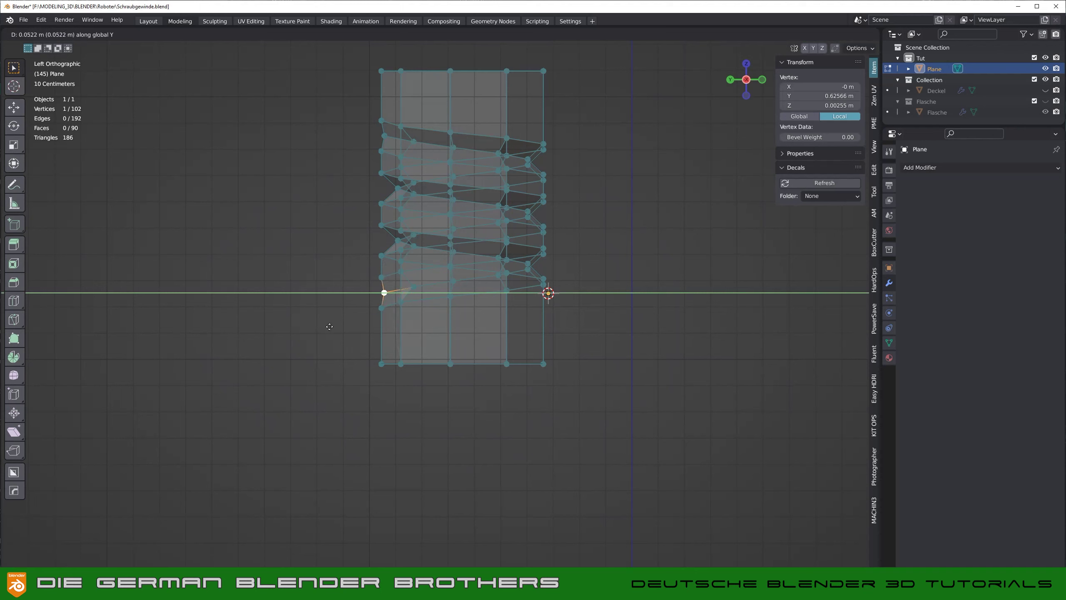
pyautogui.press('Return')
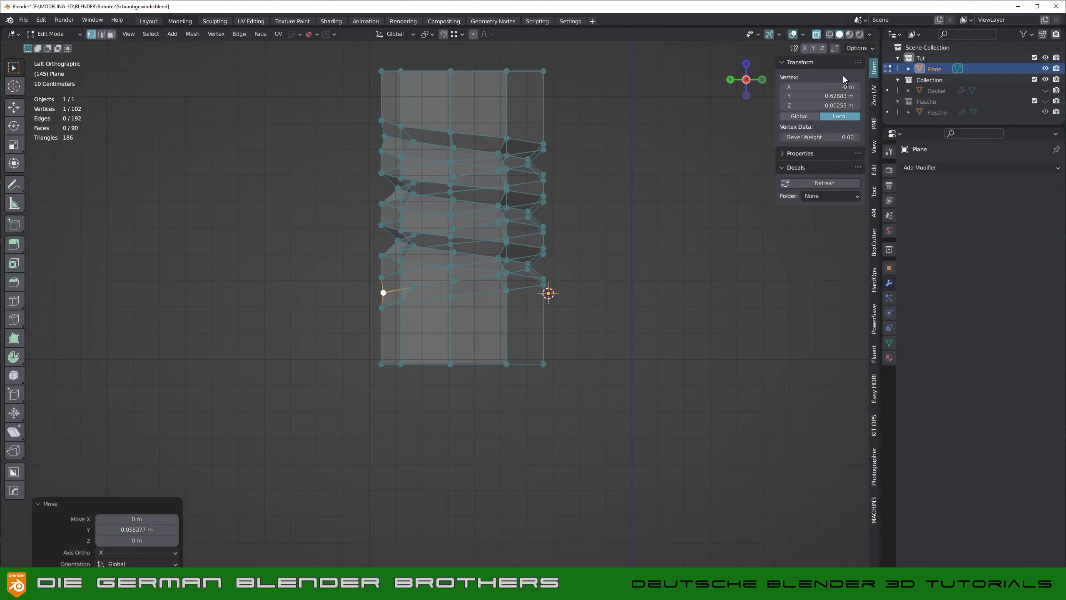
pyautogui.click(815, 35)
pyautogui.moveTo(422, 344)
pyautogui.mouseDown(button='middle')
pyautogui.moveTo(519, 319)
pyautogui.moveTo(523, 302)
pyautogui.moveTo(523, 316)
pyautogui.moveTo(497, 326)
pyautogui.moveTo(503, 338)
pyautogui.mouseUp(button='middle')
# Step: Return to Object Mode and apply Shade Smooth to the threaded mesh
pyautogui.press('Tab')
pyautogui.click(521, 230)
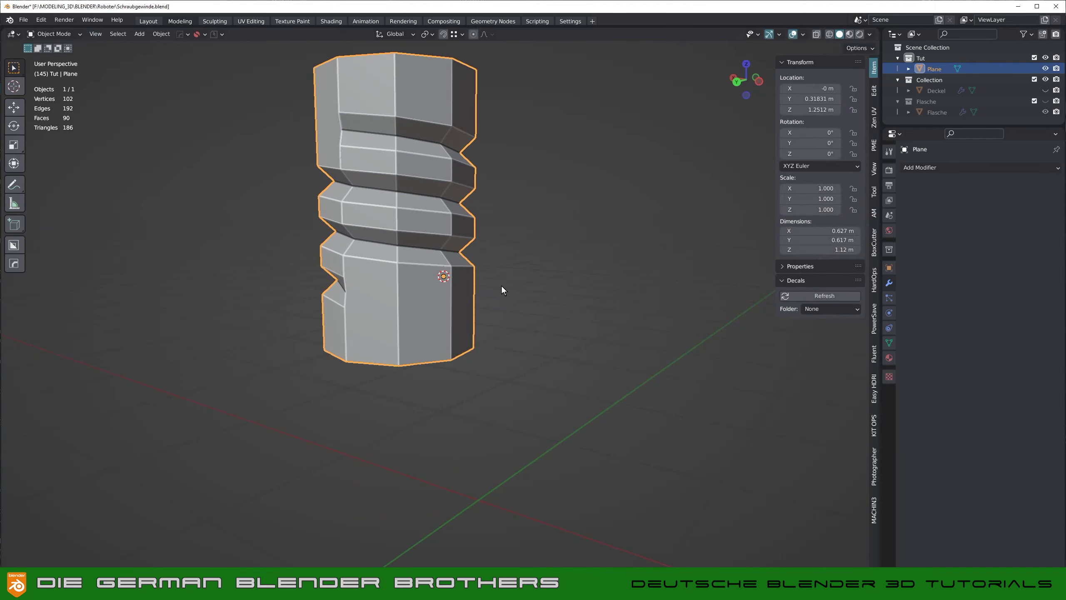
pyautogui.keyDown('shift'); pyautogui.moveTo(431, 300); pyautogui.dragTo(483, 371, button='middle'); pyautogui.keyUp('shift')
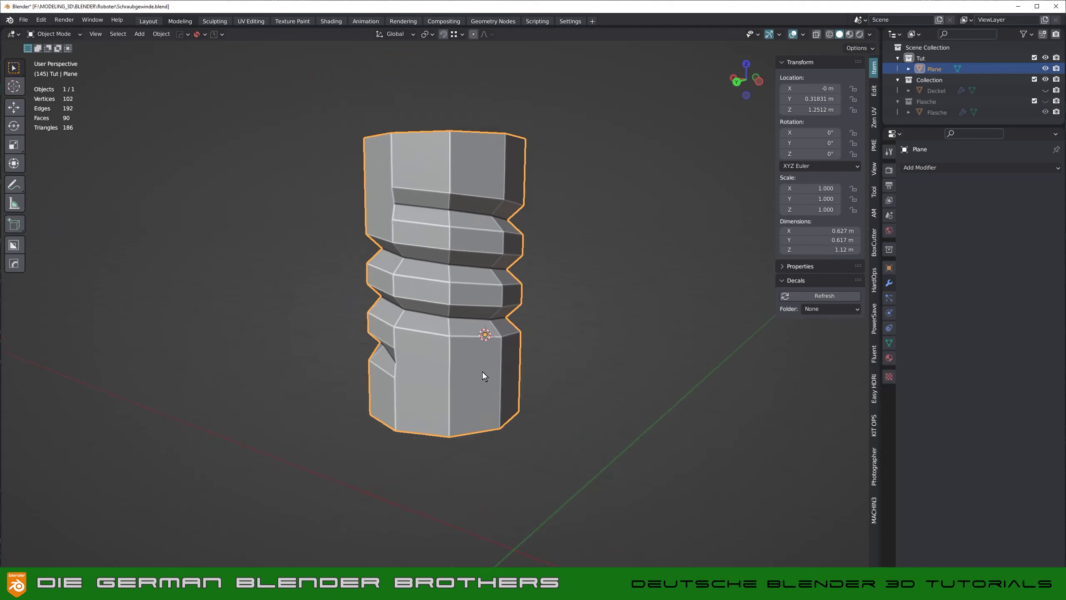
pyautogui.rightClick(474, 150)
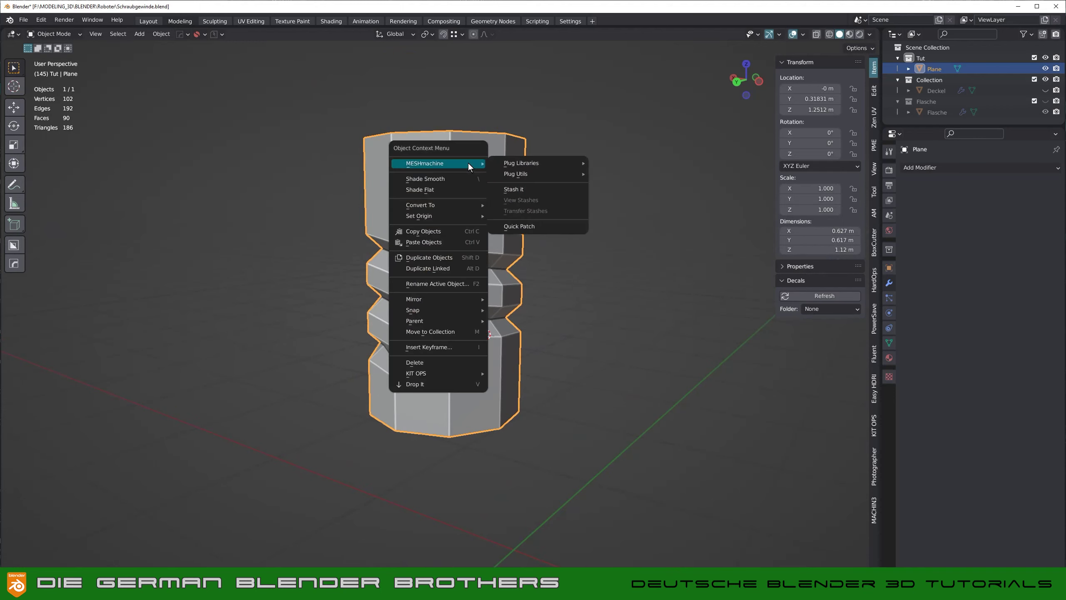
pyautogui.click(435, 183)
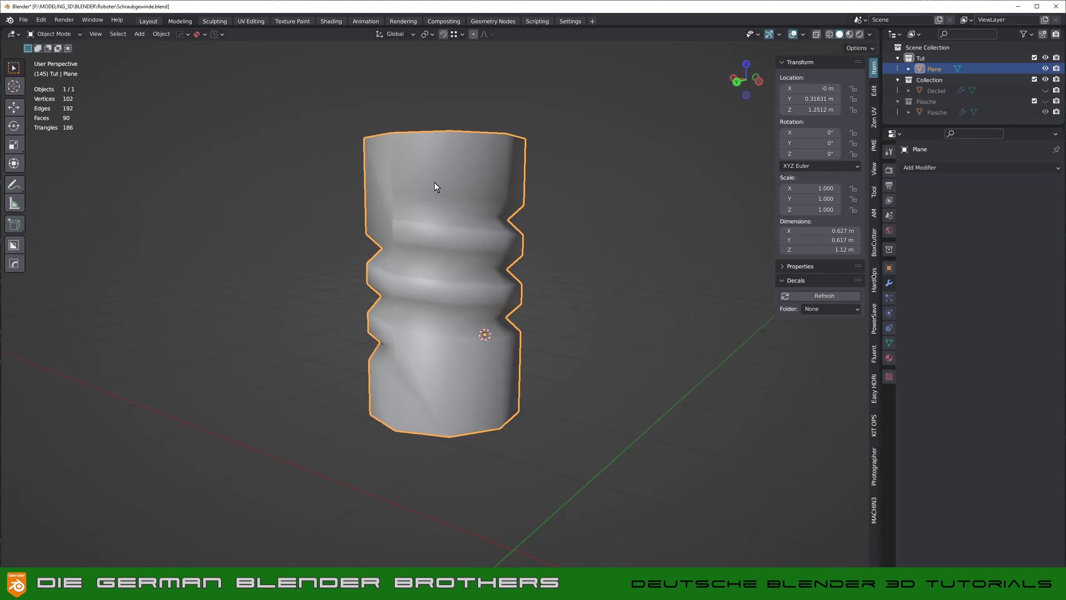
# Step: Enable Auto Smooth at 30° in Object Data properties and add a level-3 subdivision
pyautogui.click(892, 342)
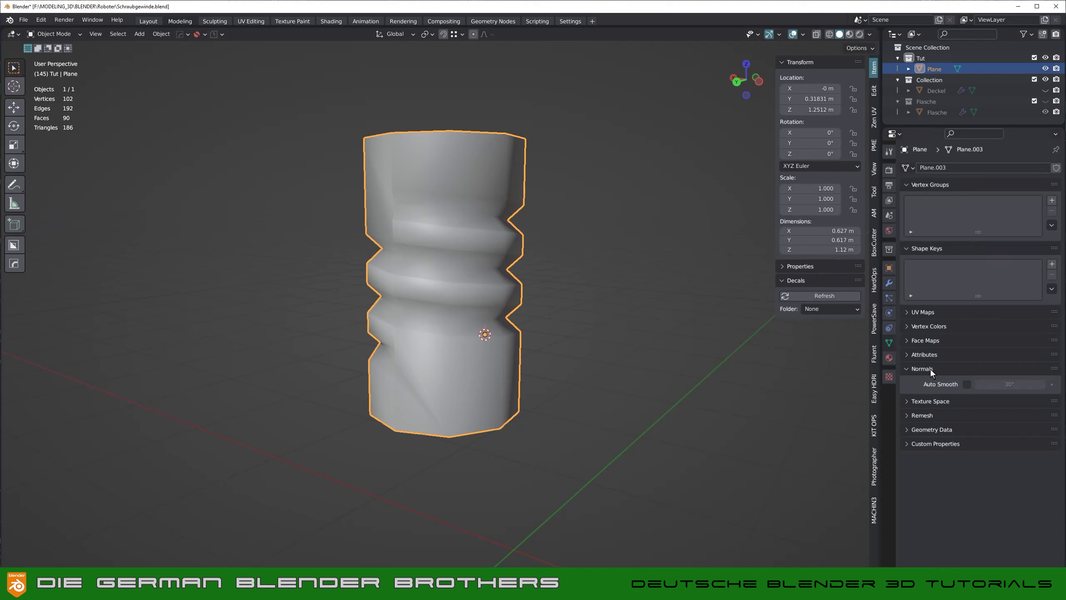
pyautogui.click(967, 383)
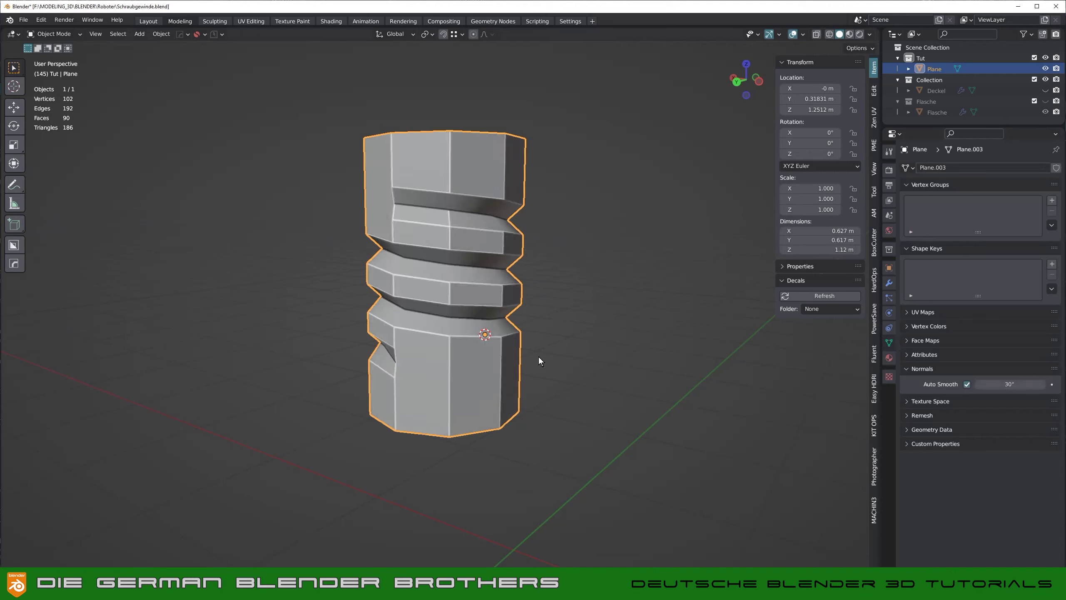
pyautogui.moveTo(463, 306); pyautogui.dragTo(466, 290, button='middle')
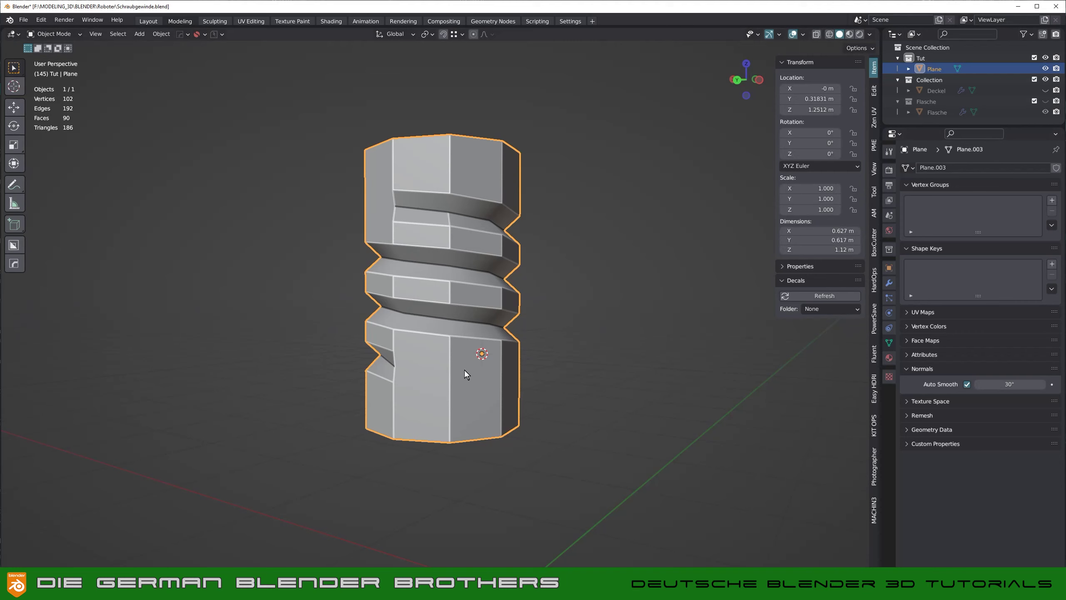
pyautogui.hotkey('ctrl', '3')
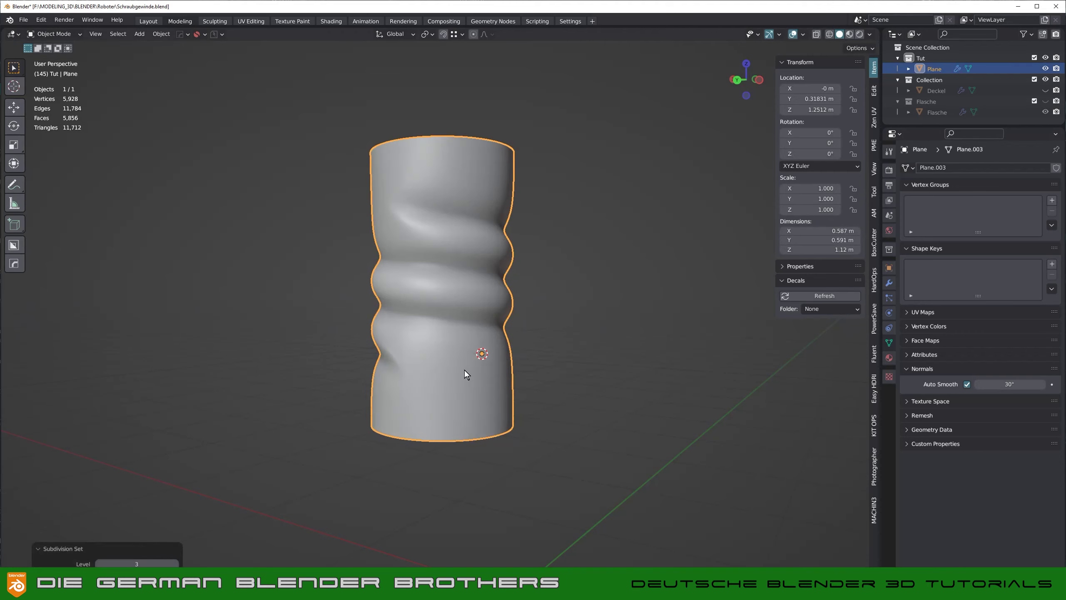
# Step: Undo the quick subdivision and add a Subdivision Surface modifier with viewport levels 3
pyautogui.click(889, 284)
pyautogui.hotkey('ctrl', 'z')
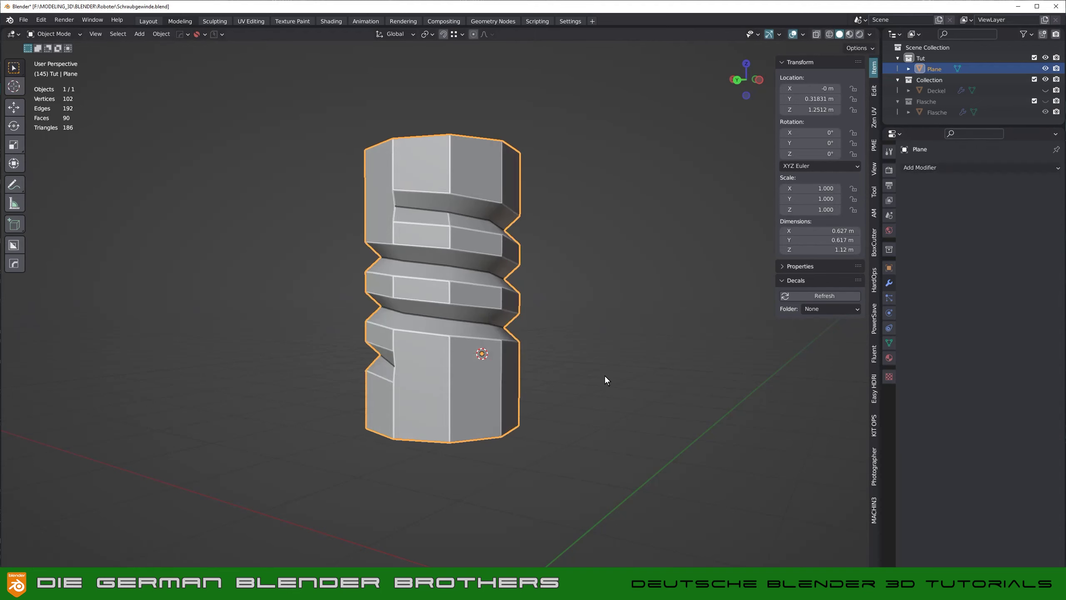
pyautogui.click(924, 169)
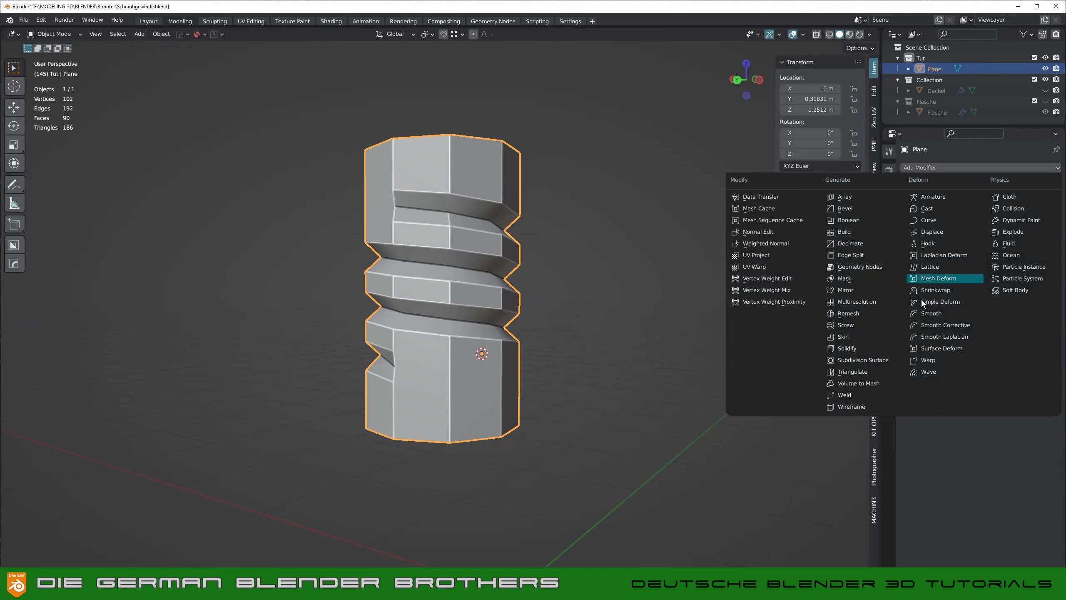
pyautogui.click(868, 360)
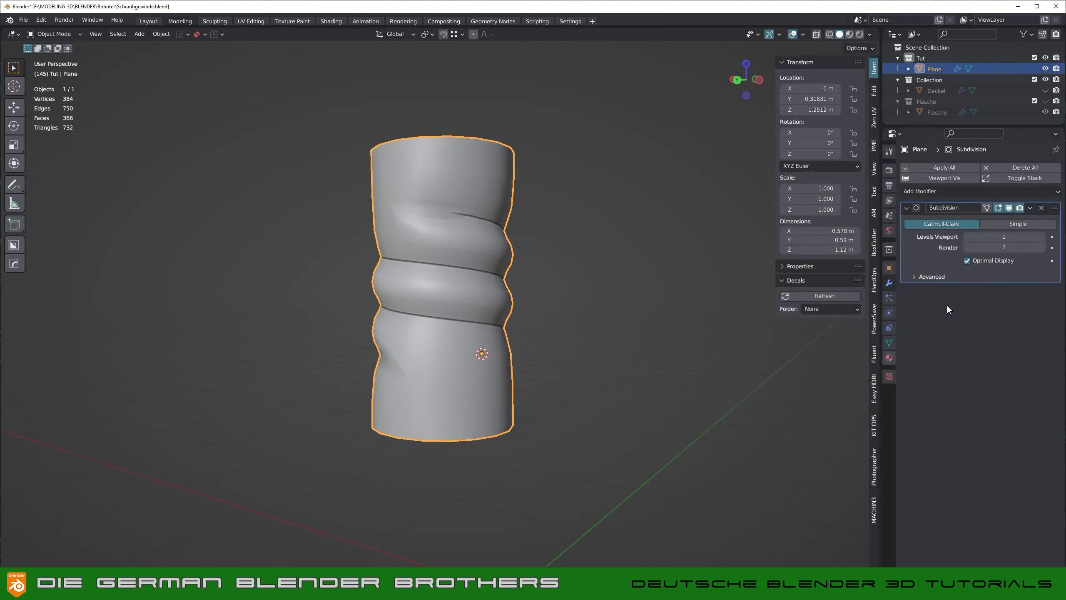
pyautogui.click(1052, 237)
pyautogui.click(1043, 237)
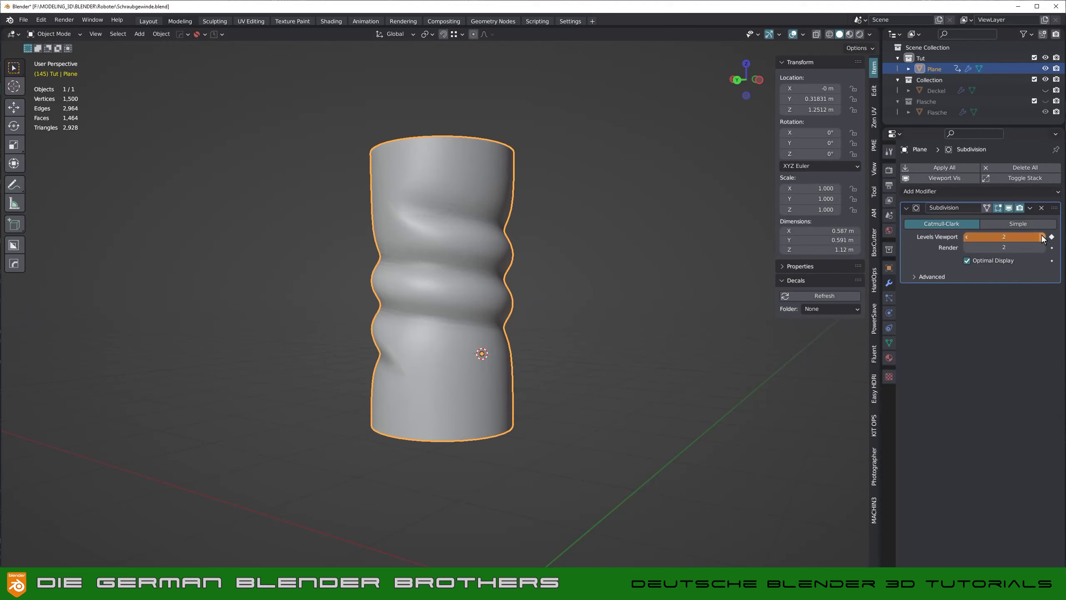
pyautogui.click(1052, 236)
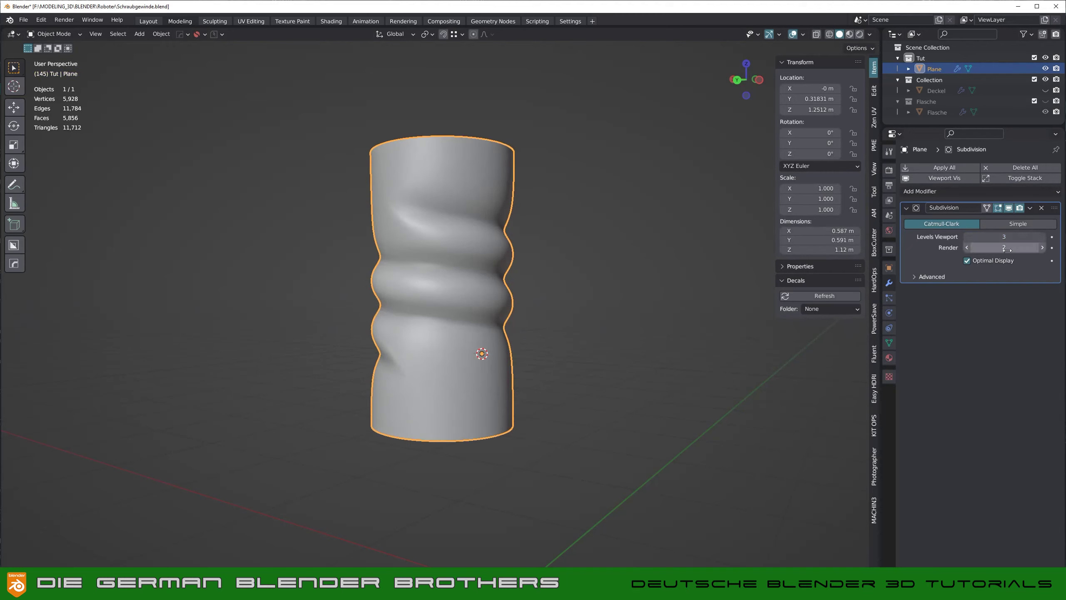
pyautogui.moveTo(500, 282); pyautogui.dragTo(500, 287, button='middle')
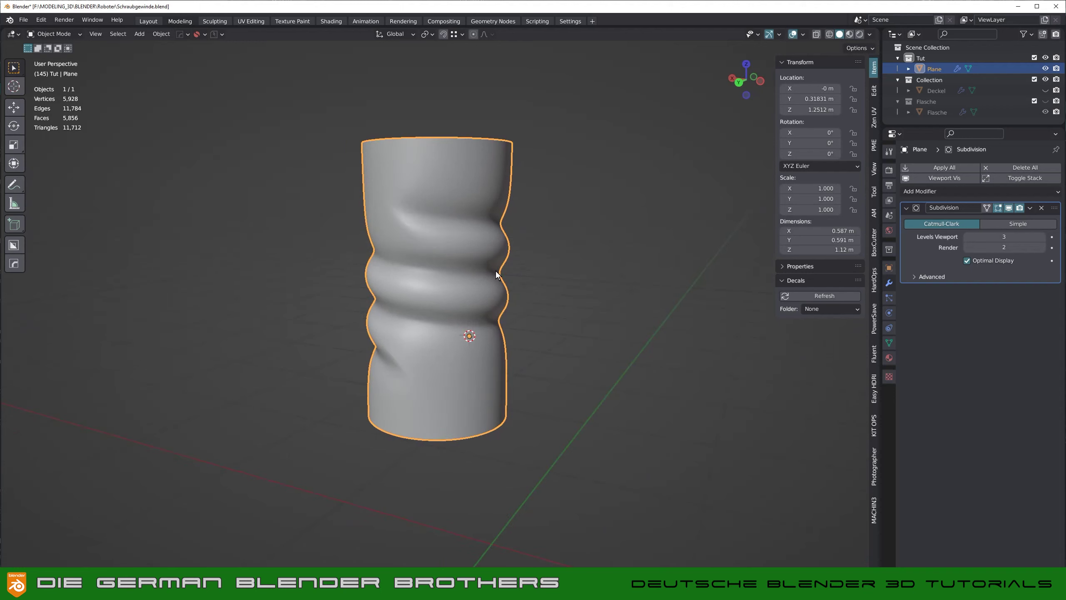
# Step: Scale the object along Z to 0.455 and return to Edit Mode
pyautogui.press('s')
pyautogui.press('z')
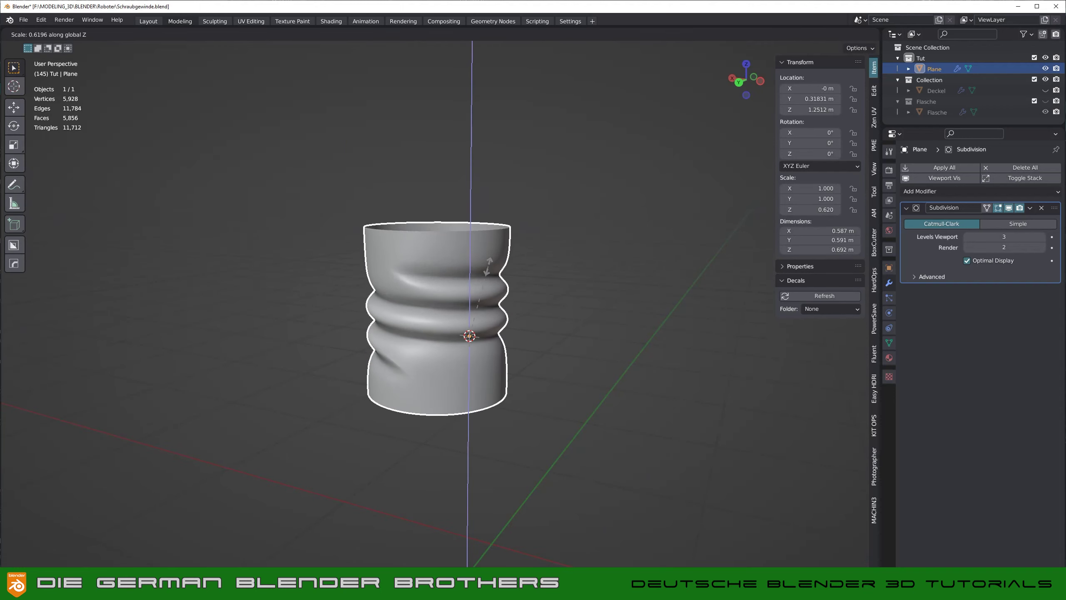
pyautogui.click(438, 302)
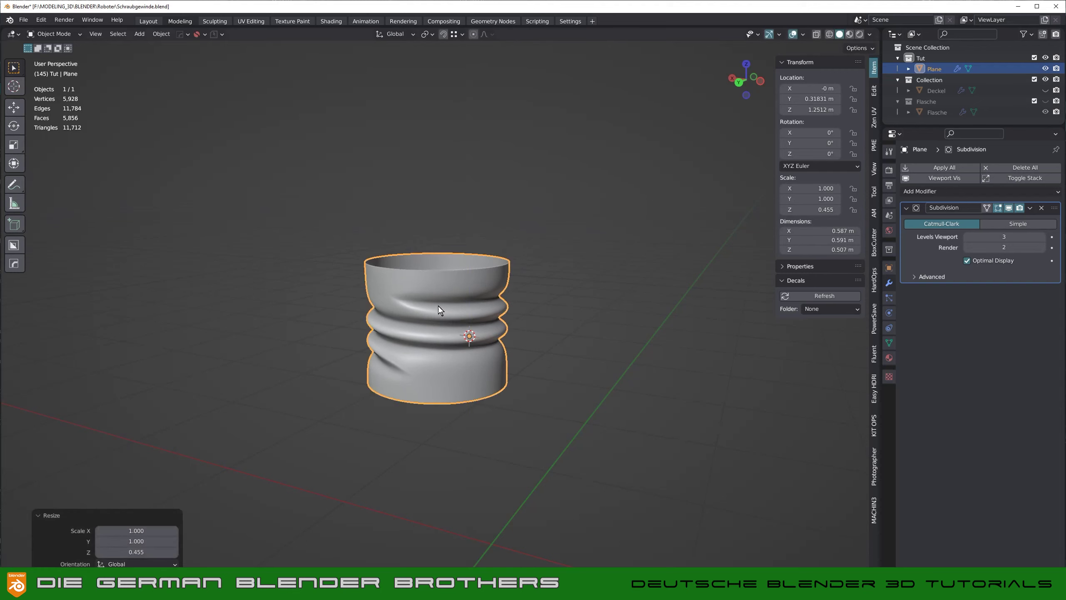
pyautogui.moveTo(440, 289); pyautogui.dragTo(428, 285, button='middle')
pyautogui.press('Tab')
pyautogui.click(450, 389)
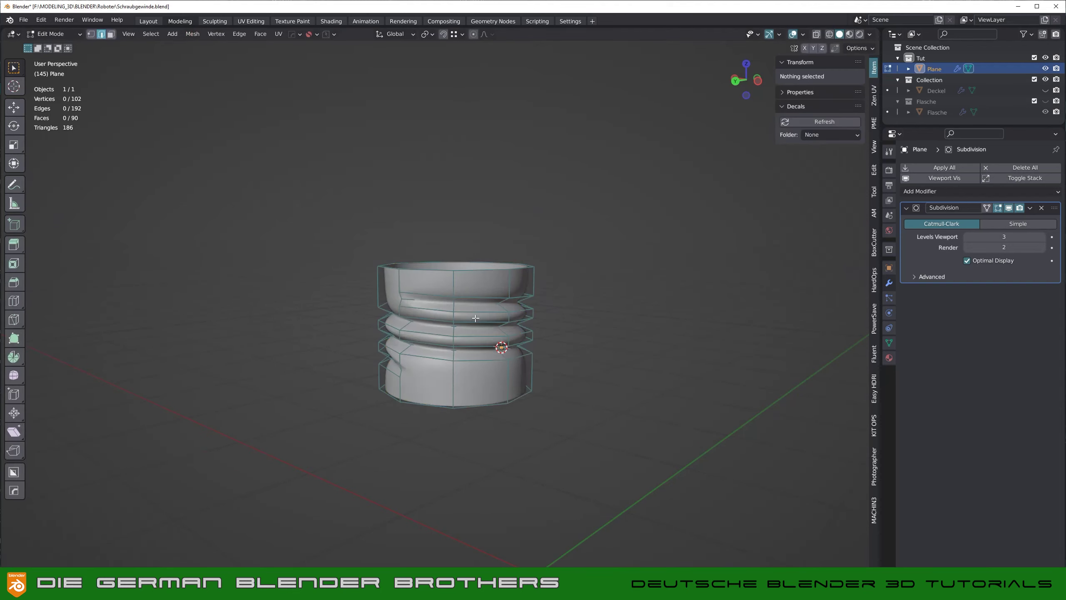
# Step: Bevel the spiral thread edge loop at 0.0258 m with 2 segments, then inspect the open top
pyautogui.keyDown('alt'); pyautogui.click(408, 299); pyautogui.keyUp('alt')
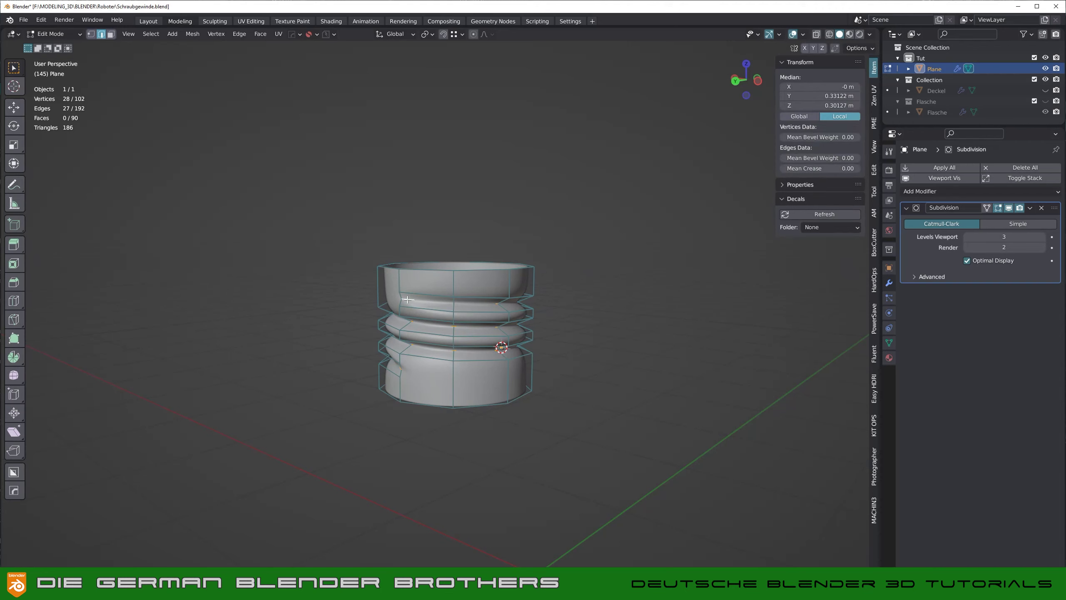
pyautogui.click(1008, 209)
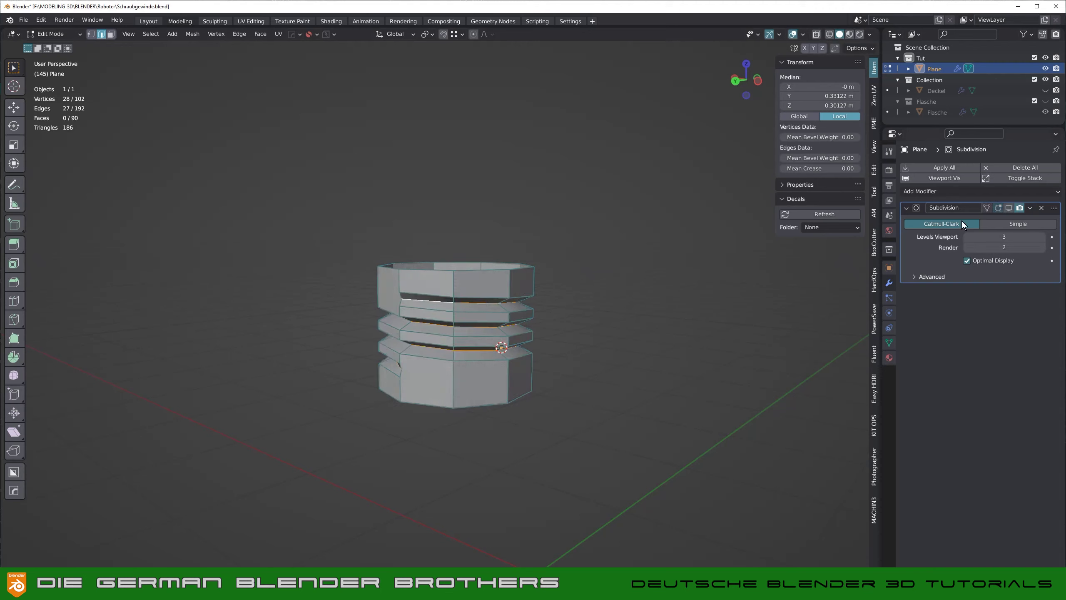
pyautogui.moveTo(471, 314); pyautogui.dragTo(470, 299, button='middle')
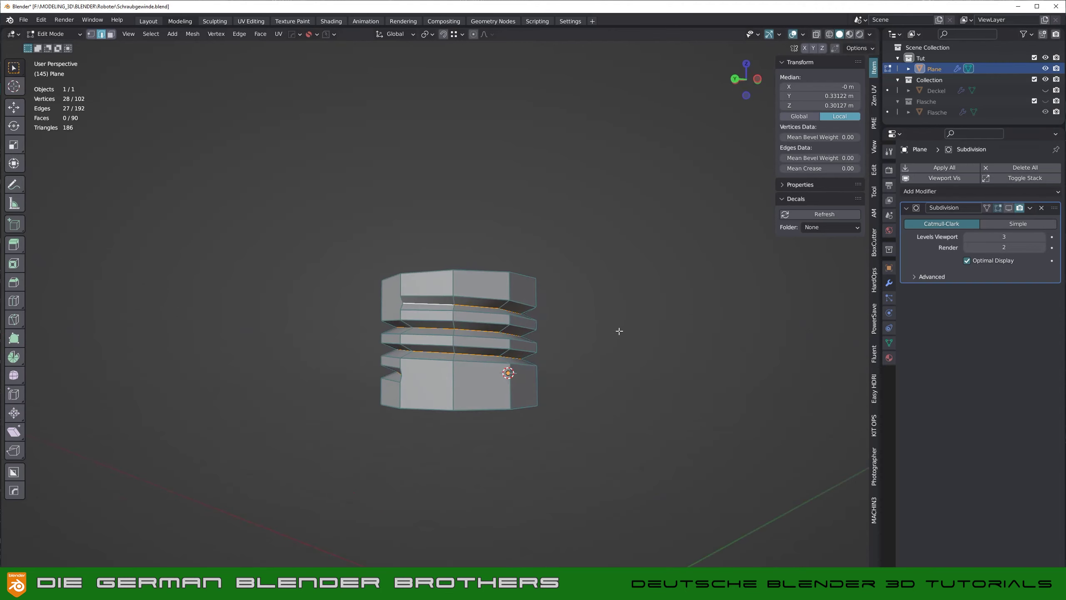
pyautogui.press('s')
pyautogui.click(651, 343)
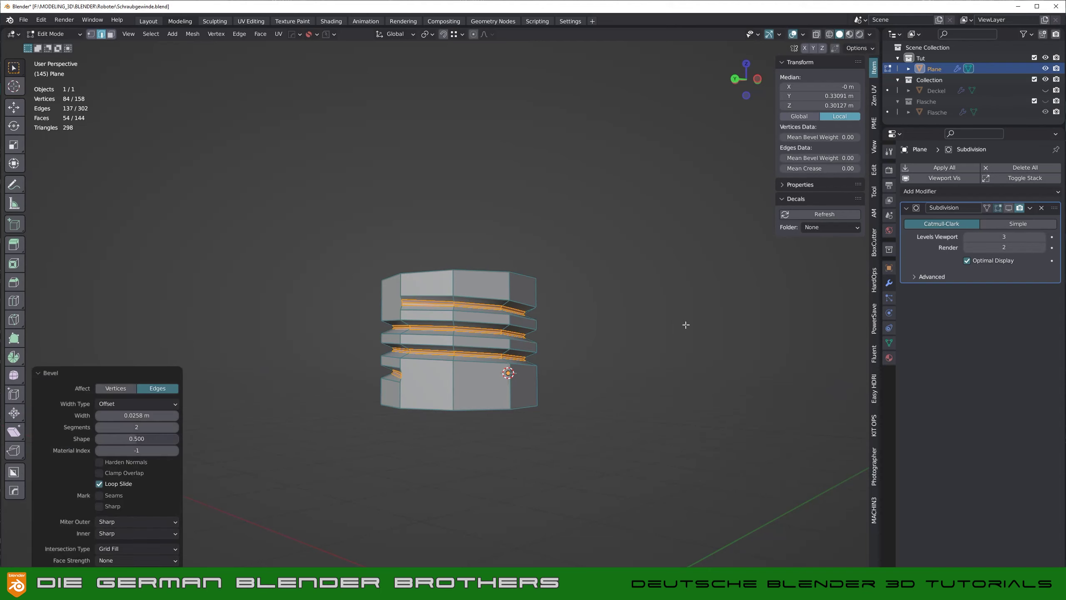
pyautogui.click(1008, 208)
pyautogui.press('Tab')
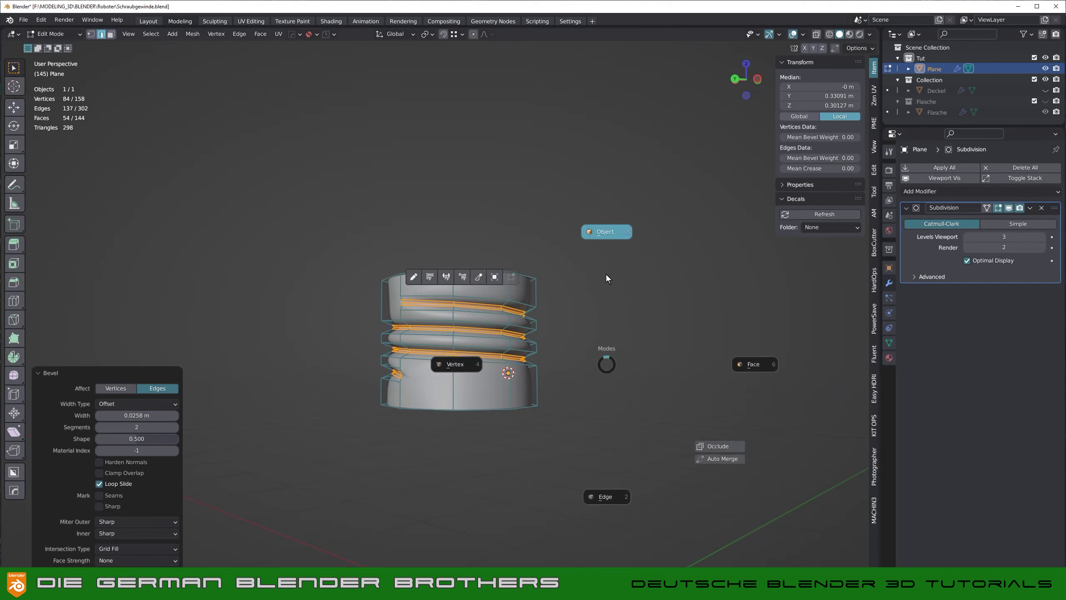
pyautogui.moveTo(565, 355)
pyautogui.mouseDown(button='middle')
pyautogui.moveTo(593, 379)
pyautogui.moveTo(533, 364)
pyautogui.moveTo(520, 305)
pyautogui.moveTo(522, 364)
pyautogui.moveTo(464, 349)
pyautogui.mouseUp(button='middle')
pyautogui.moveTo(536, 343)
pyautogui.mouseDown(button='middle')
pyautogui.moveTo(530, 331)
pyautogui.moveTo(438, 329)
pyautogui.moveTo(540, 325)
pyautogui.moveTo(461, 346)
pyautogui.moveTo(438, 240)
pyautogui.moveTo(437, 379)
pyautogui.moveTo(450, 250)
pyautogui.mouseUp(button='middle')
pyautogui.press('Tab')
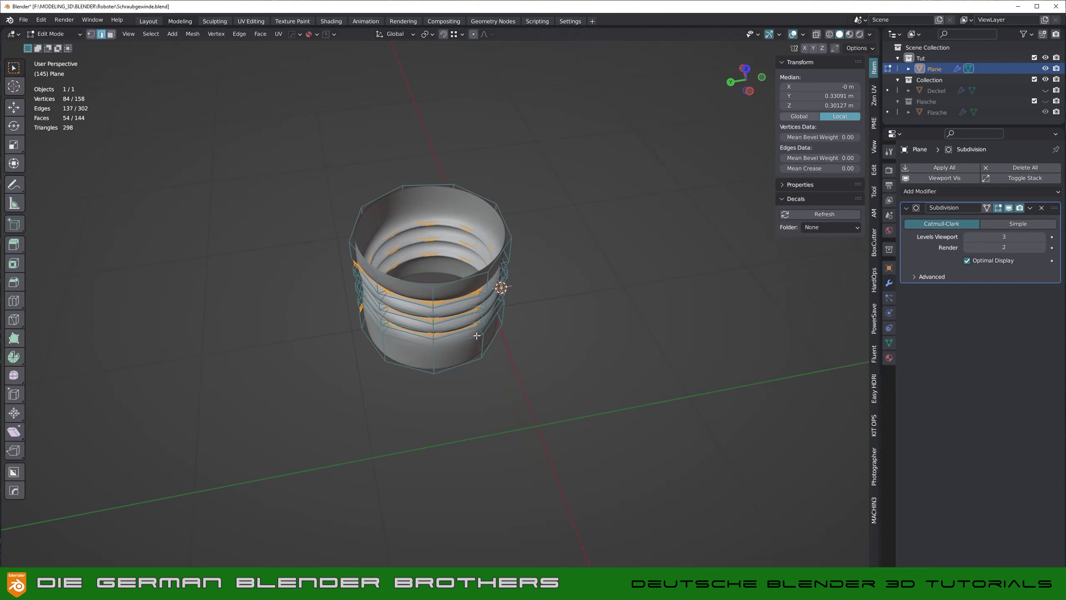
# Step: Extrude the top edge loop, widen it to 1.288 and lower it past the threads
pyautogui.keyDown('alt'); pyautogui.click(449, 286); pyautogui.keyUp('alt')
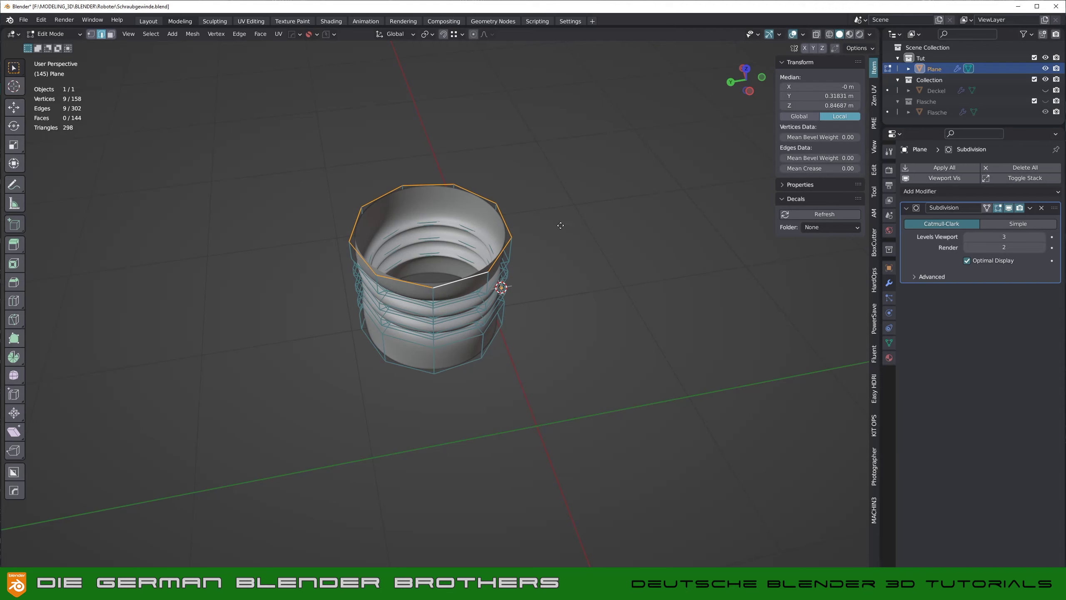
pyautogui.press('e')
pyautogui.press('s')
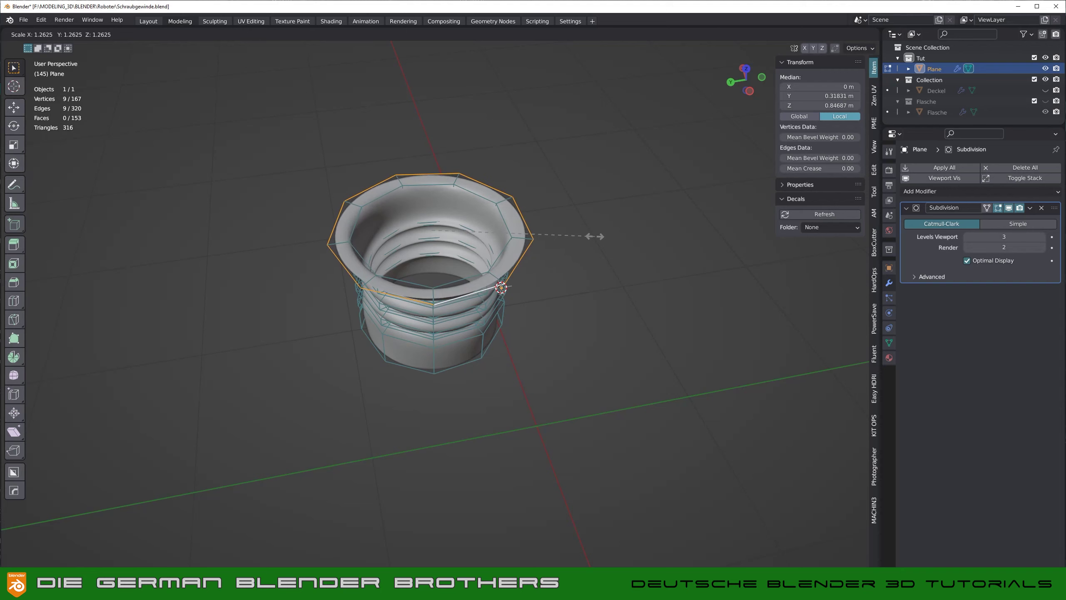
pyautogui.click(597, 237)
pyautogui.moveTo(592, 247); pyautogui.dragTo(589, 213, button='middle')
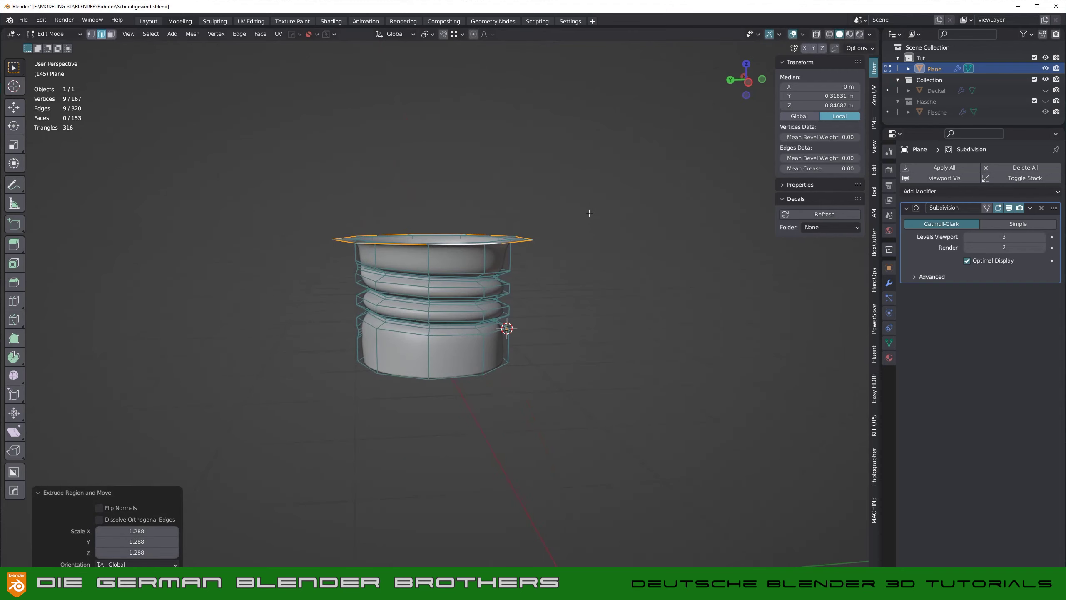
pyautogui.press('g')
pyautogui.press('z')
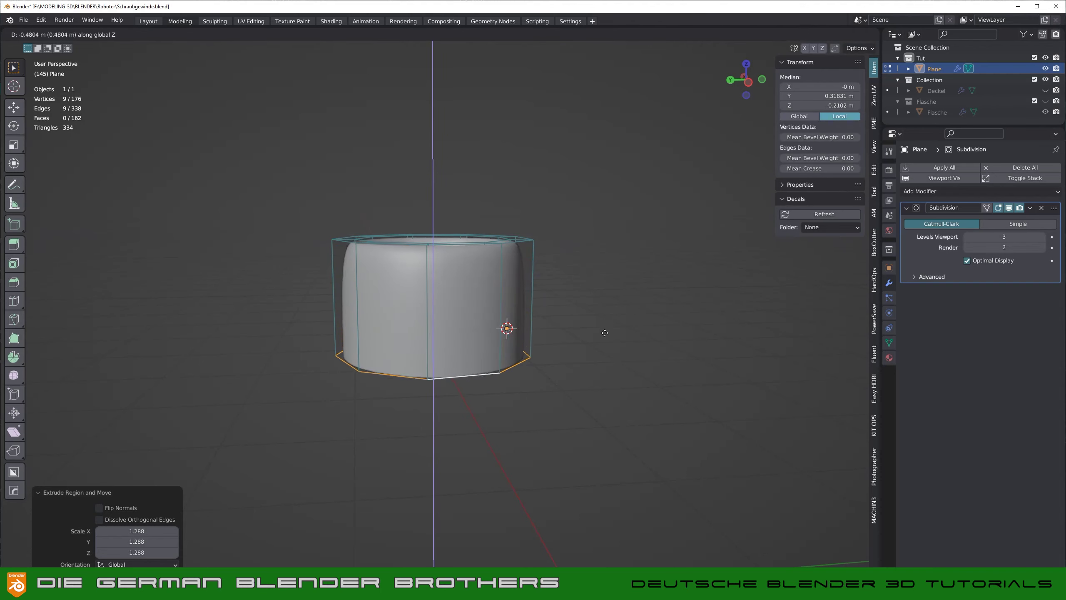
pyautogui.click(605, 346)
# Step: Raise the new rim loop about 0.0555 m and add the inner loop to the selection
pyautogui.moveTo(605, 346)
pyautogui.mouseDown(button='middle')
pyautogui.moveTo(624, 250)
pyautogui.moveTo(643, 309)
pyautogui.mouseUp(button='middle')
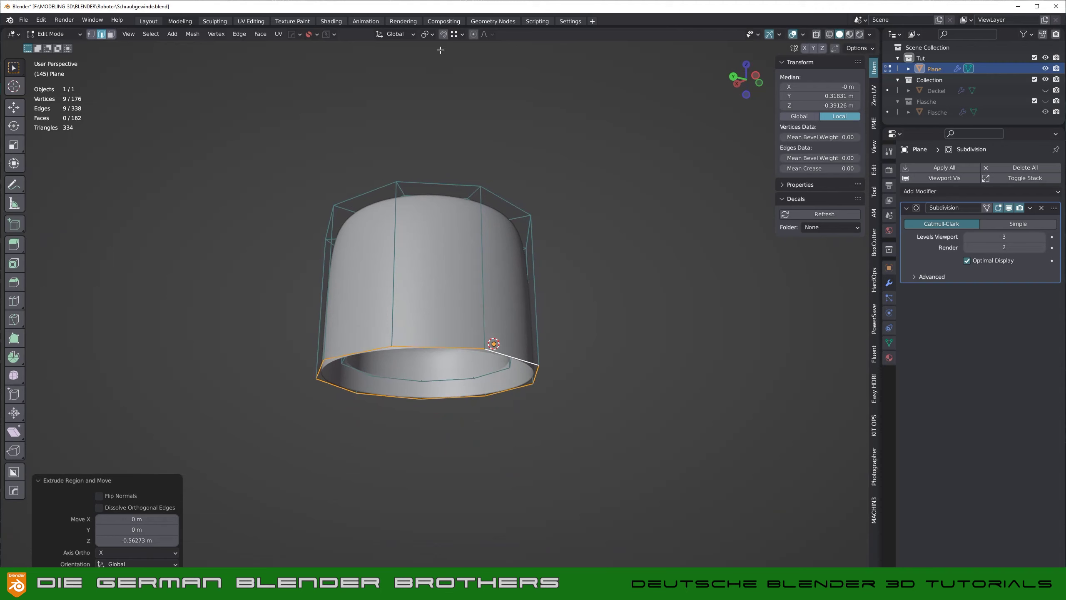
pyautogui.click(461, 34)
pyautogui.press('g')
pyautogui.press('z')
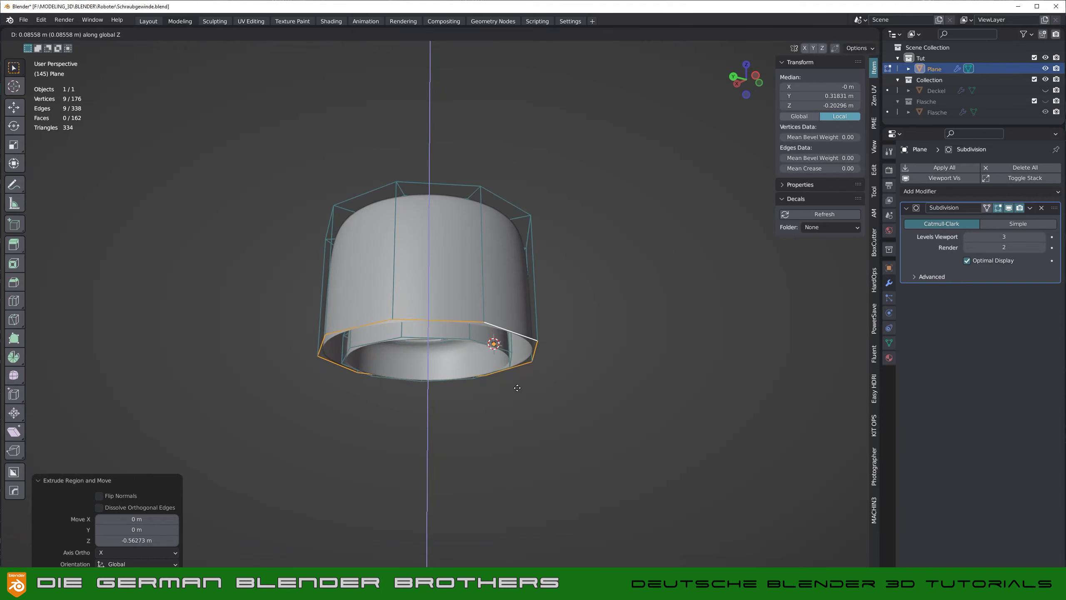
pyautogui.click(515, 368)
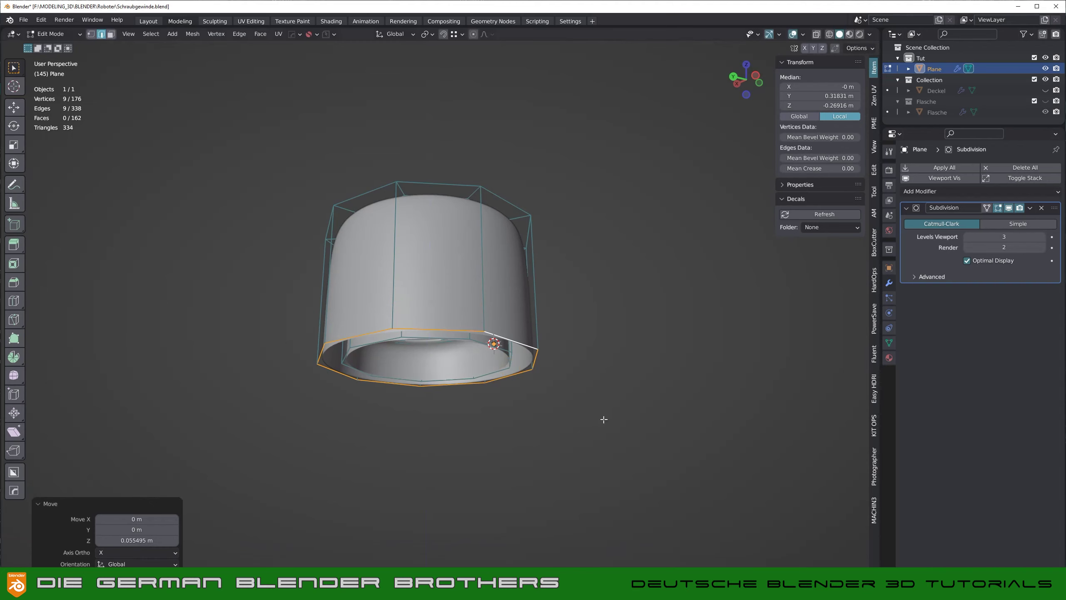
pyautogui.moveTo(424, 370); pyautogui.dragTo(415, 362, button='middle')
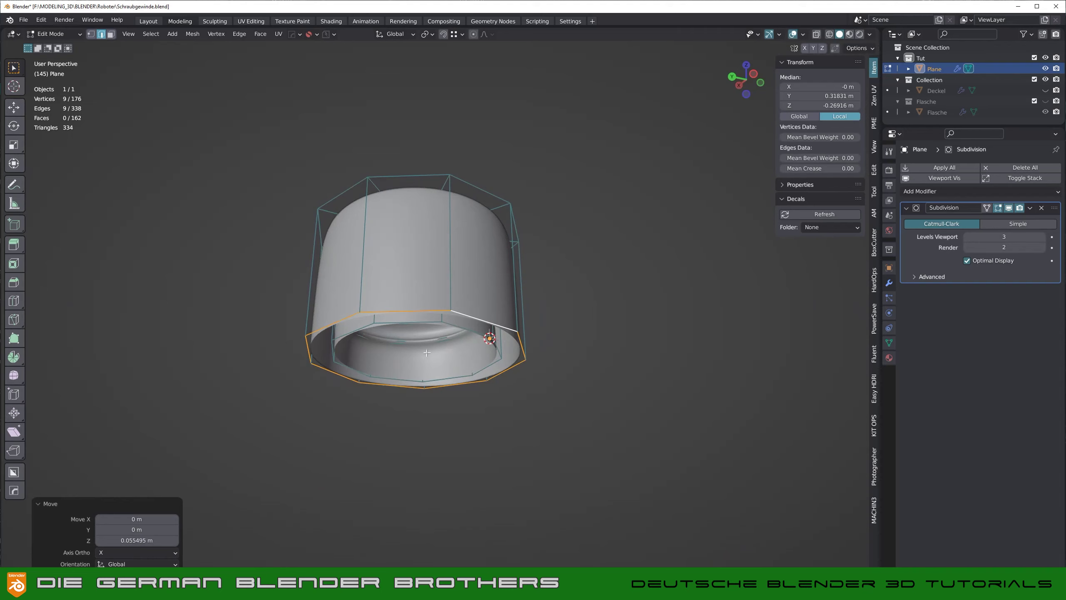
pyautogui.keyDown('alt'); pyautogui.keyDown('shift'); pyautogui.click(356, 328); pyautogui.keyUp('shift'); pyautogui.keyUp('alt')
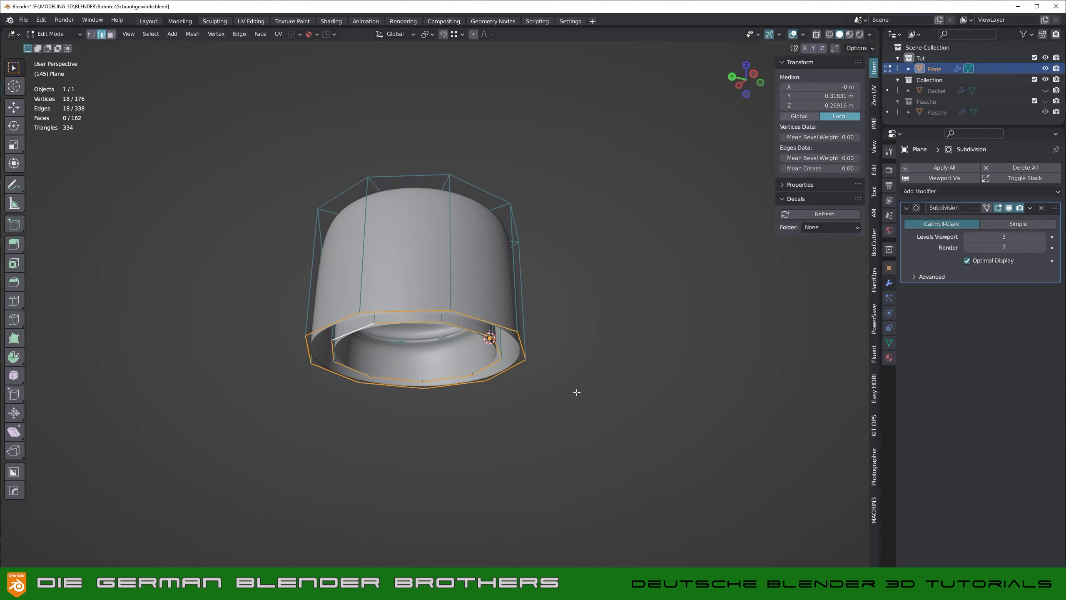
# Step: Bridge the two selected edge loops into a closed lower rim
pyautogui.rightClick(447, 344)
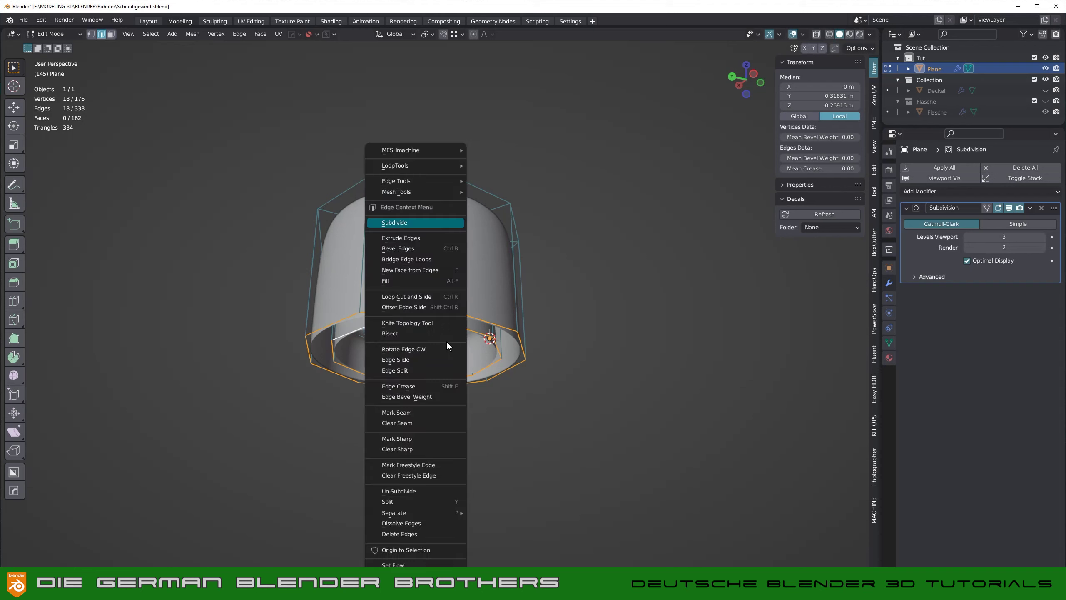
pyautogui.click(397, 259)
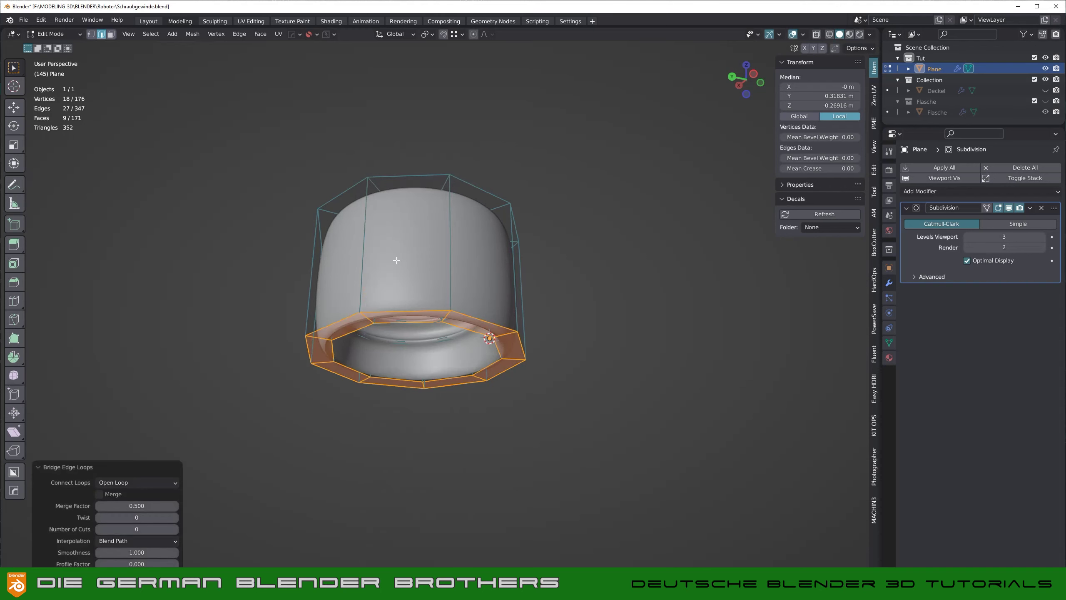
pyautogui.moveTo(557, 262)
pyautogui.mouseDown(button='middle')
pyautogui.moveTo(557, 362)
pyautogui.moveTo(544, 300)
pyautogui.mouseUp(button='middle')
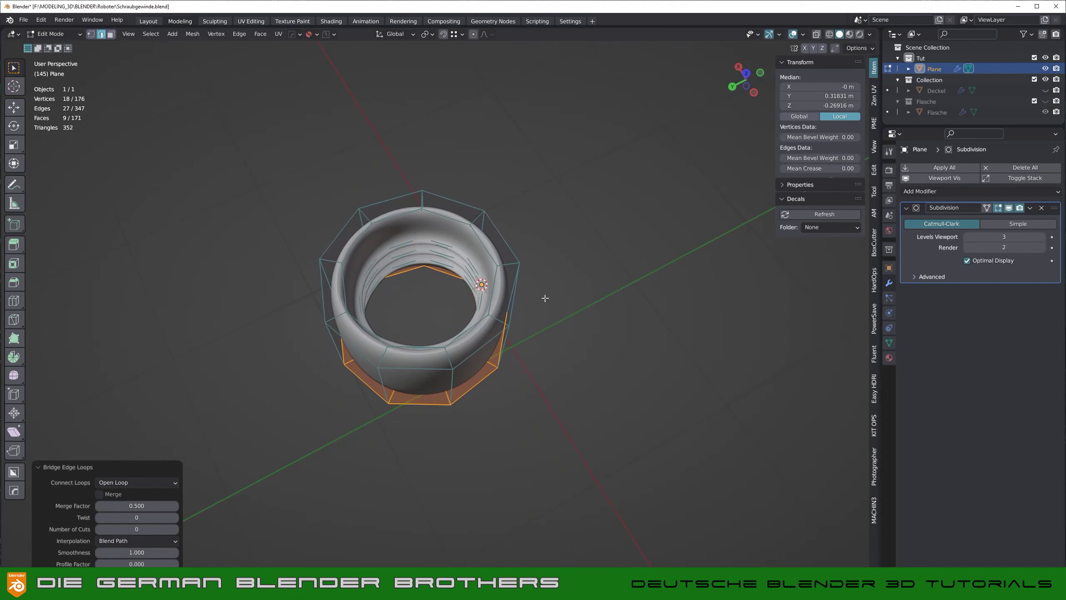
# Step: Extrude the top loop inward three times, shrinking the rings from 0.787 down to 0.452
pyautogui.keyDown('alt'); pyautogui.click(478, 242); pyautogui.keyUp('alt')
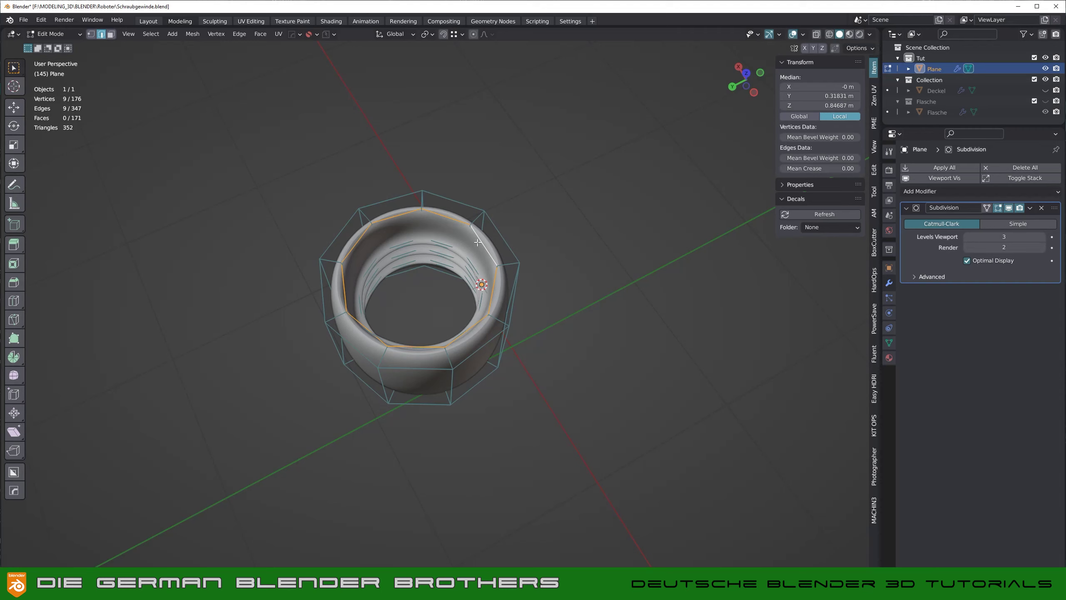
pyautogui.press('e')
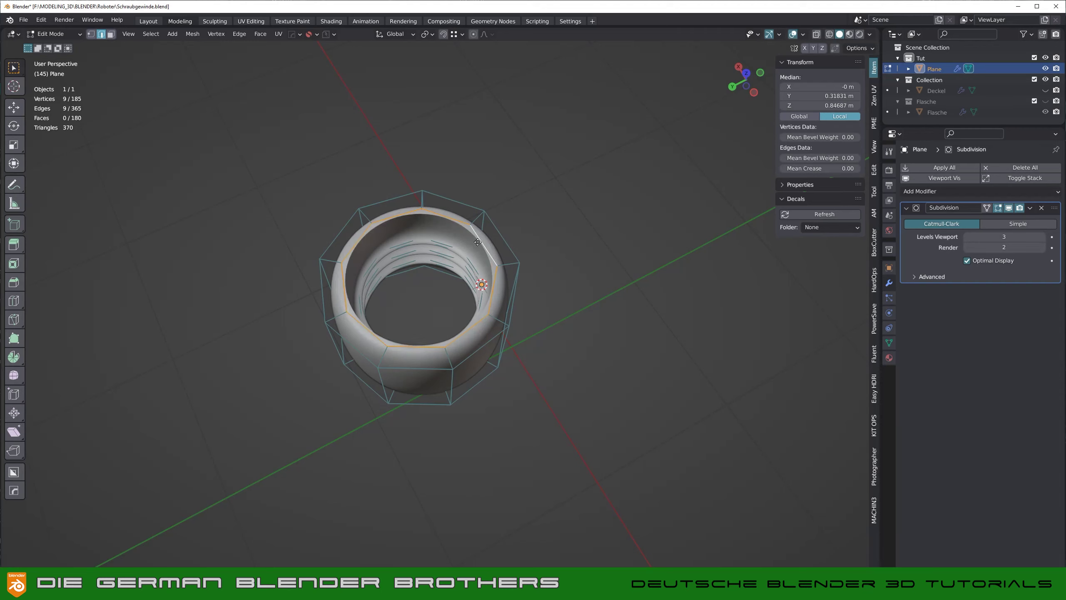
pyautogui.press('s')
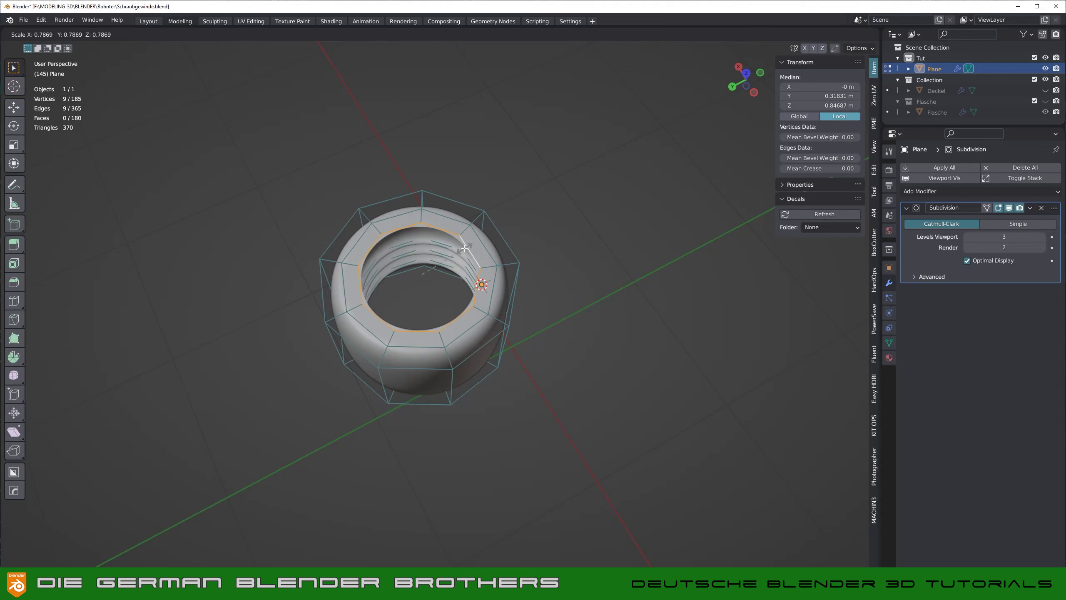
pyautogui.click(464, 248)
pyautogui.press('e')
pyautogui.press('s')
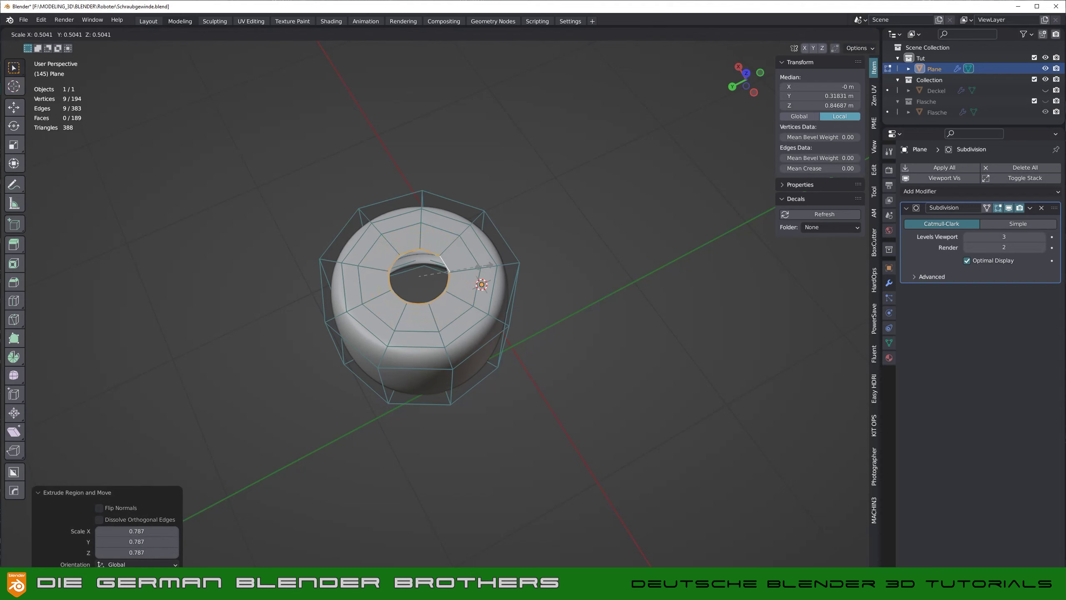
pyautogui.click(462, 281)
pyautogui.press('e')
pyautogui.press('s')
pyautogui.click(438, 279)
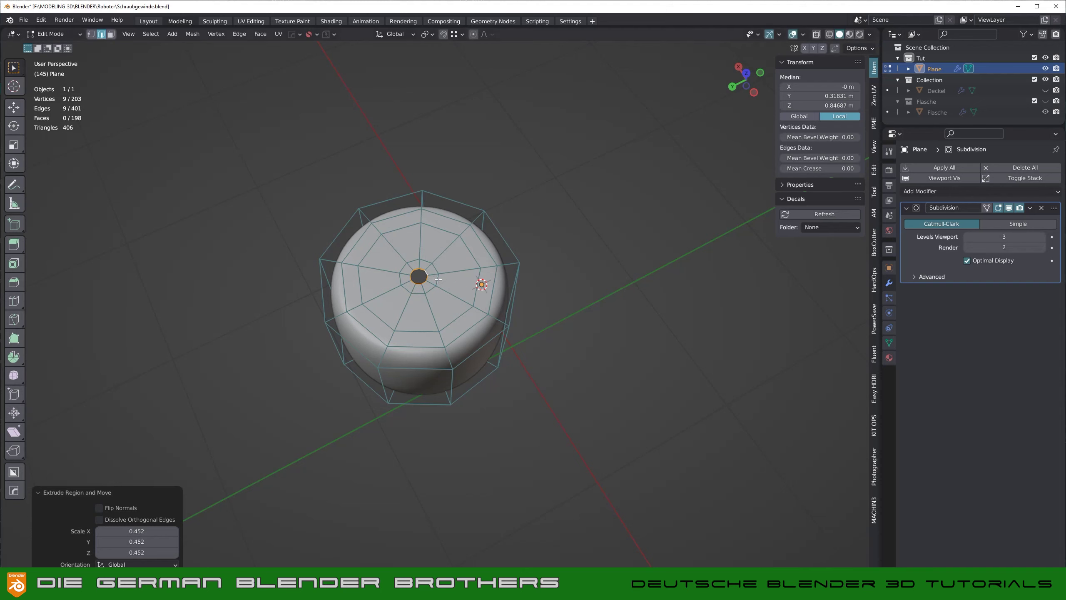
# Step: Merge the innermost ring at the centre to close the cap top
pyautogui.press('m')
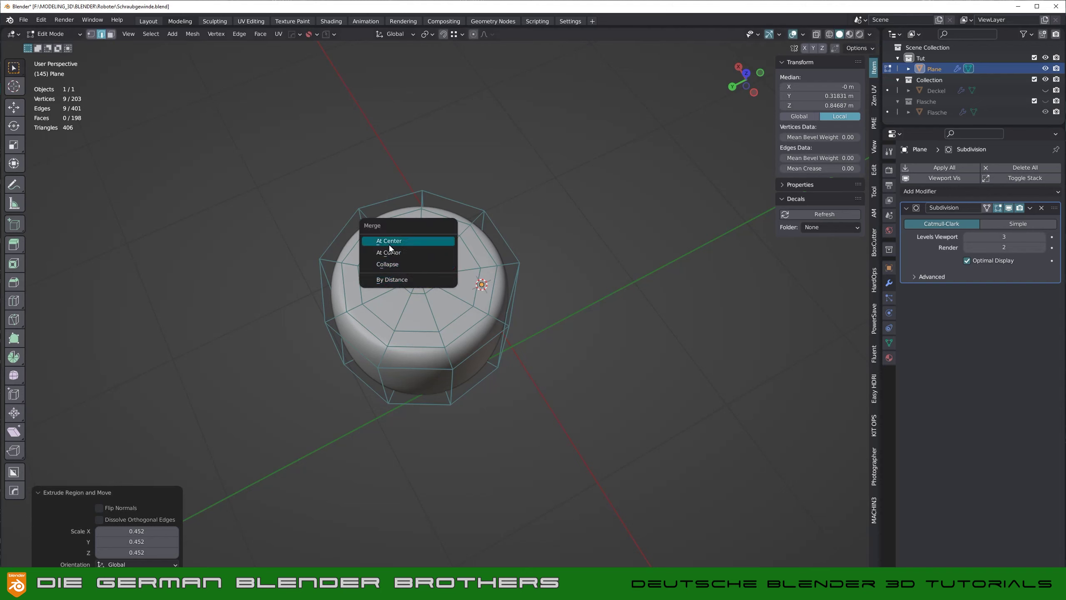
pyautogui.click(389, 244)
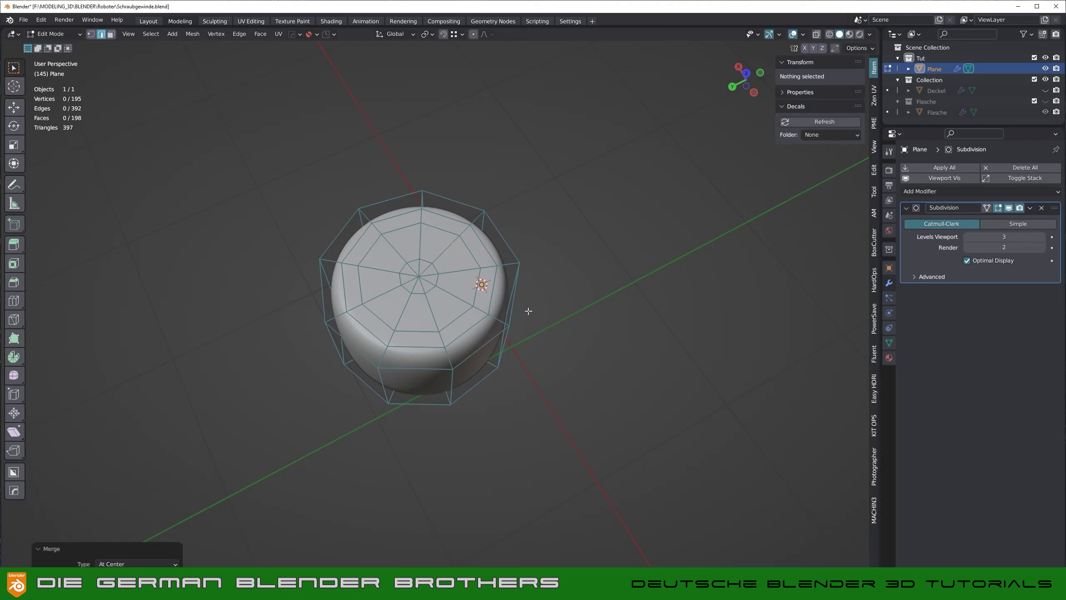
pyautogui.moveTo(528, 334); pyautogui.dragTo(531, 278, button='middle')
pyautogui.hotkey('ctrl', 'r')
# Step: Add a centred loop cut around the cap's side and bevel it into supporting loops
pyautogui.click(508, 346)
pyautogui.rightClick(508, 347)
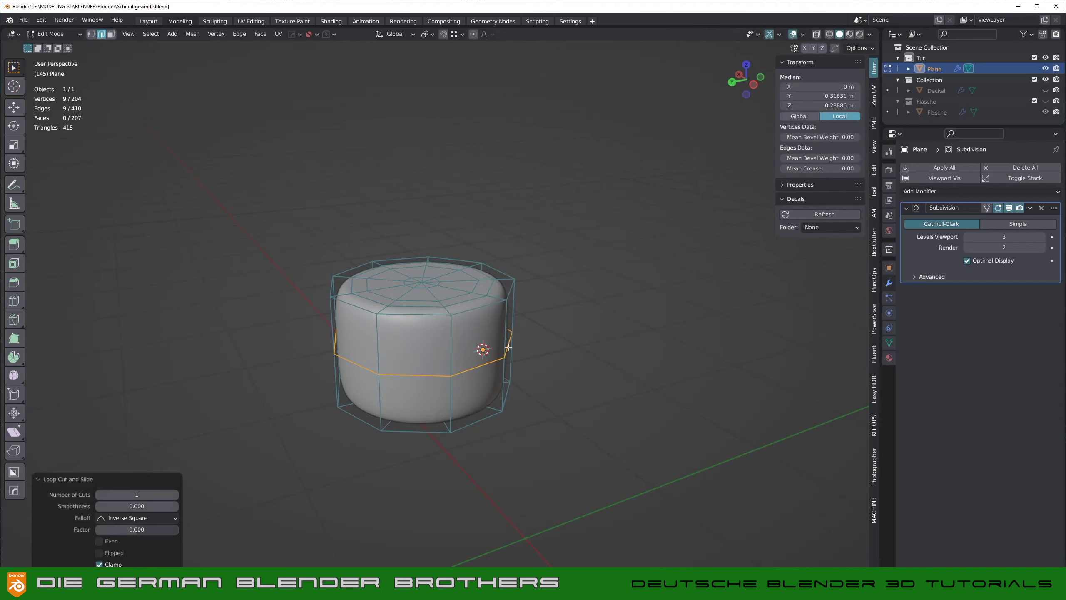
pyautogui.hotkey('ctrl', 'b')
pyautogui.scroll(1, 618, 316)
pyautogui.scroll(-1, 622, 318)
pyautogui.scroll(1, 612, 323)
pyautogui.scroll(-1, 620, 330)
pyautogui.scroll(1, 620, 332)
pyautogui.scroll(-1, 621, 334)
pyautogui.scroll(1, 621, 334)
pyautogui.scroll(-1, 621, 333)
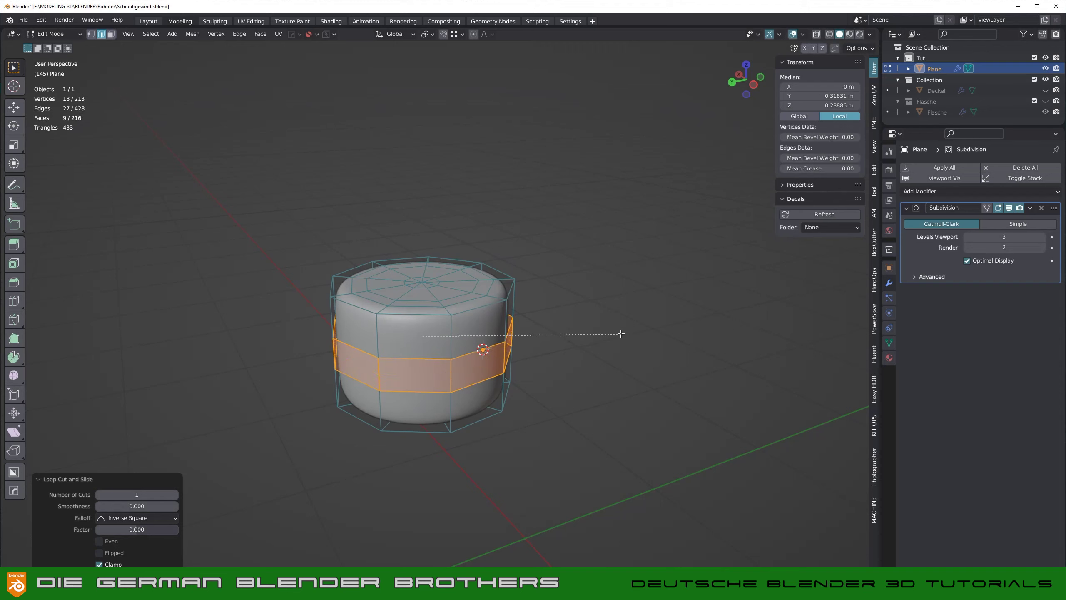
pyautogui.click(650, 336)
# Step: Lower the upper side loop slightly and bevel the top rim edge loop
pyautogui.moveTo(595, 315)
pyautogui.mouseDown(button='middle')
pyautogui.moveTo(606, 342)
pyautogui.moveTo(602, 291)
pyautogui.mouseUp(button='middle')
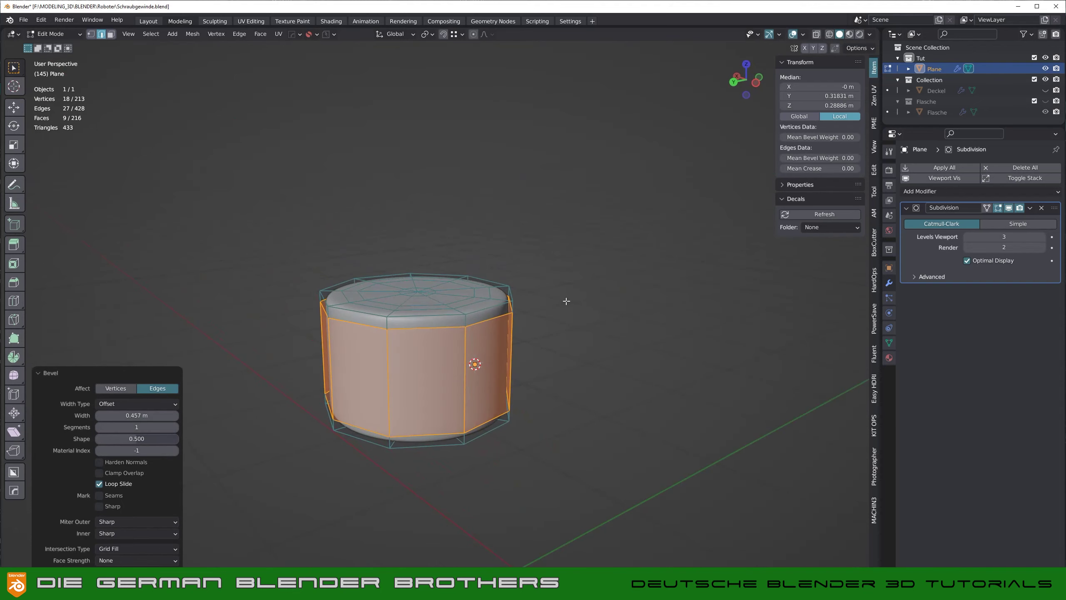
pyautogui.keyDown('alt'); pyautogui.click(434, 326); pyautogui.keyUp('alt')
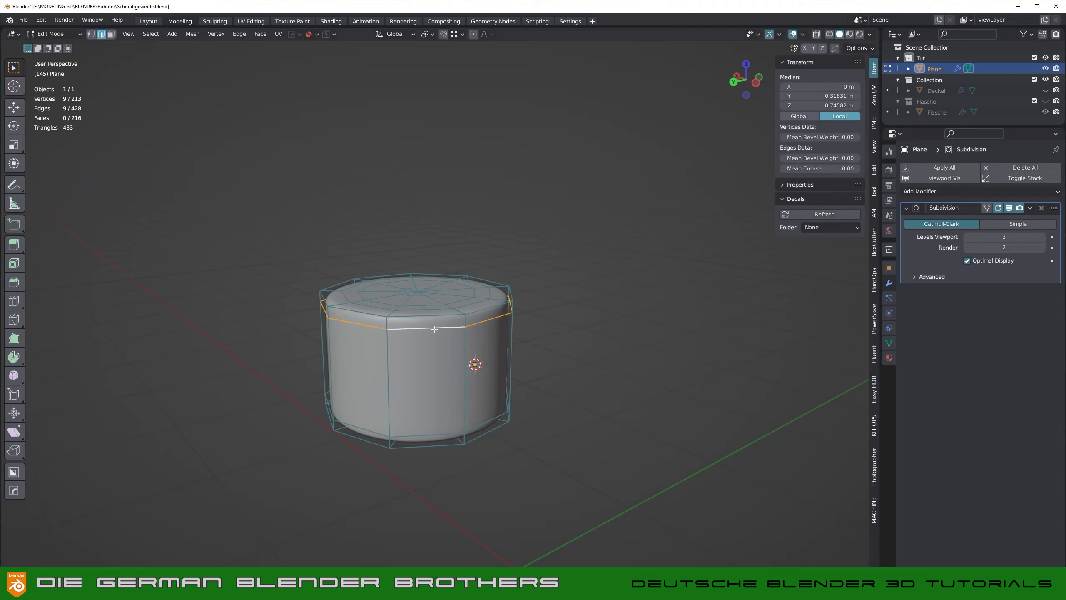
pyautogui.press('g')
pyautogui.press('z')
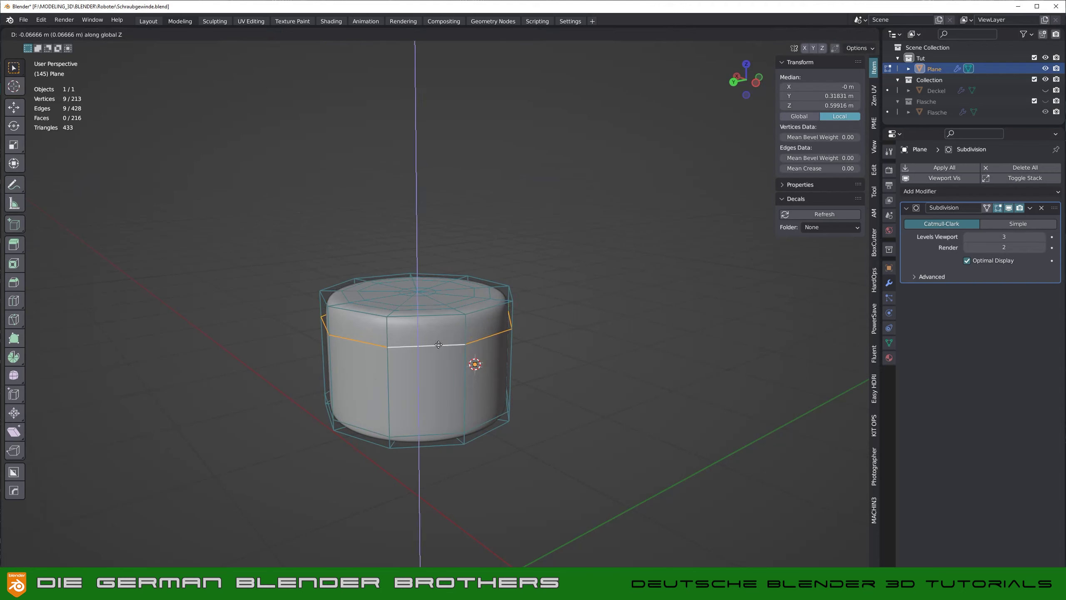
pyautogui.click(432, 345)
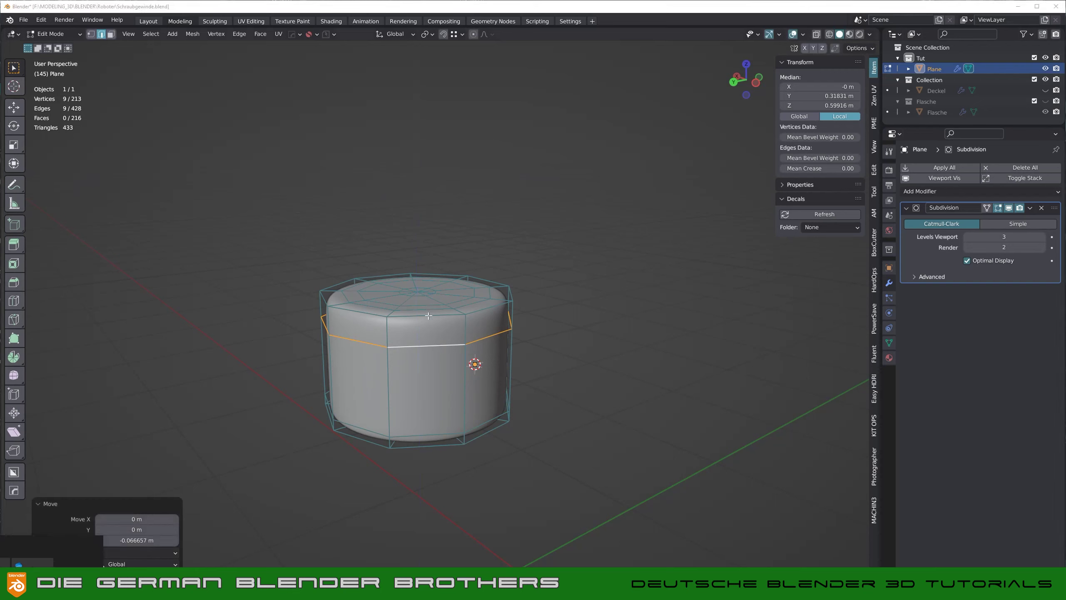
pyautogui.doubleClick(429, 314)
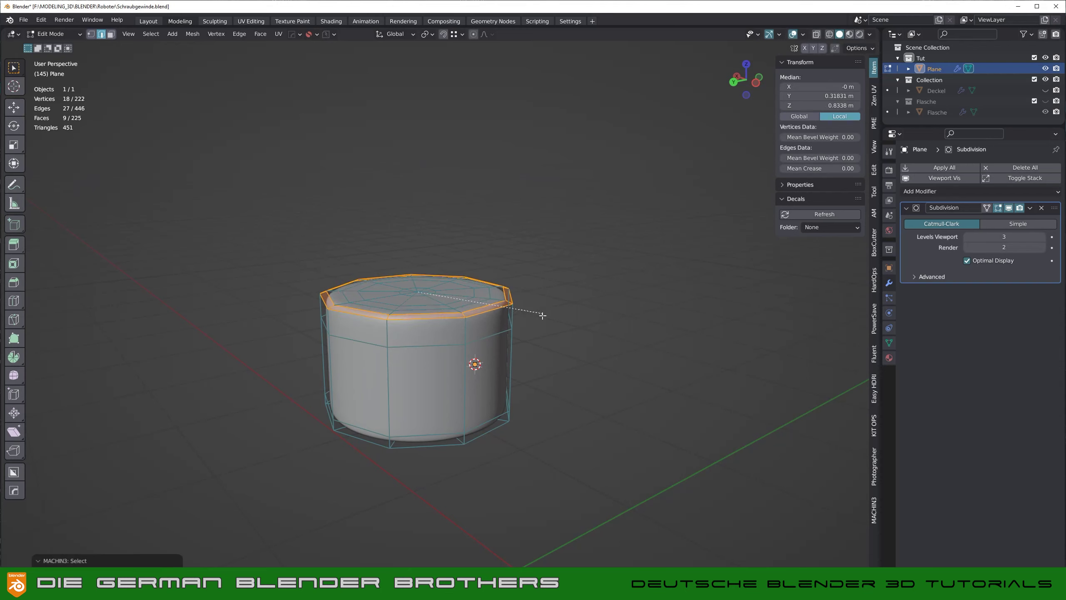
pyautogui.click(540, 336)
pyautogui.press('Tab')
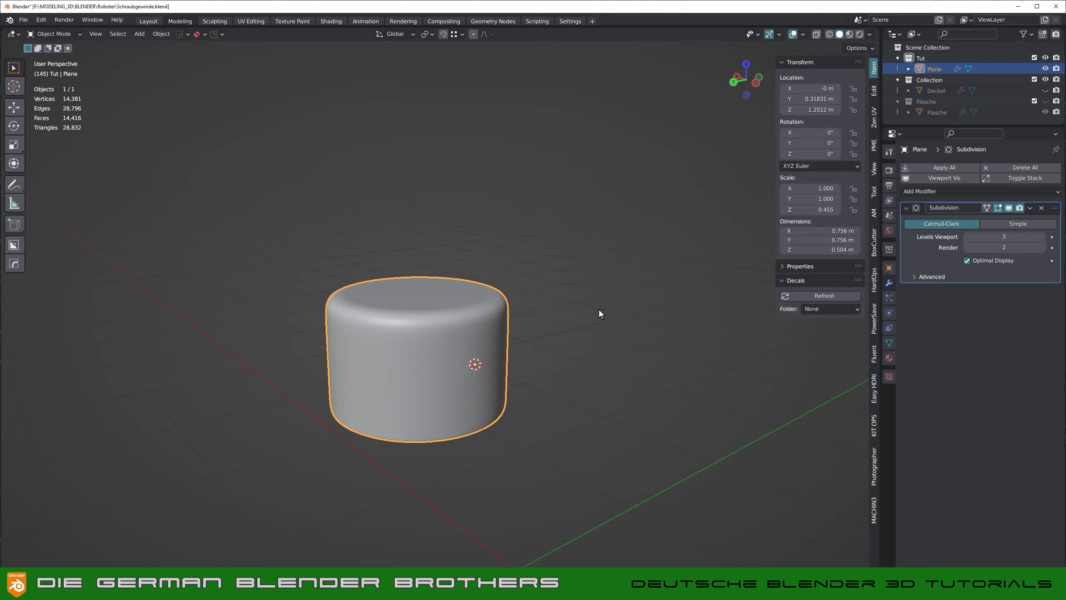
# Step: Apply the cap's rotation and scale in Object Mode, then confirm the top-edge bevel
pyautogui.press('Tab')
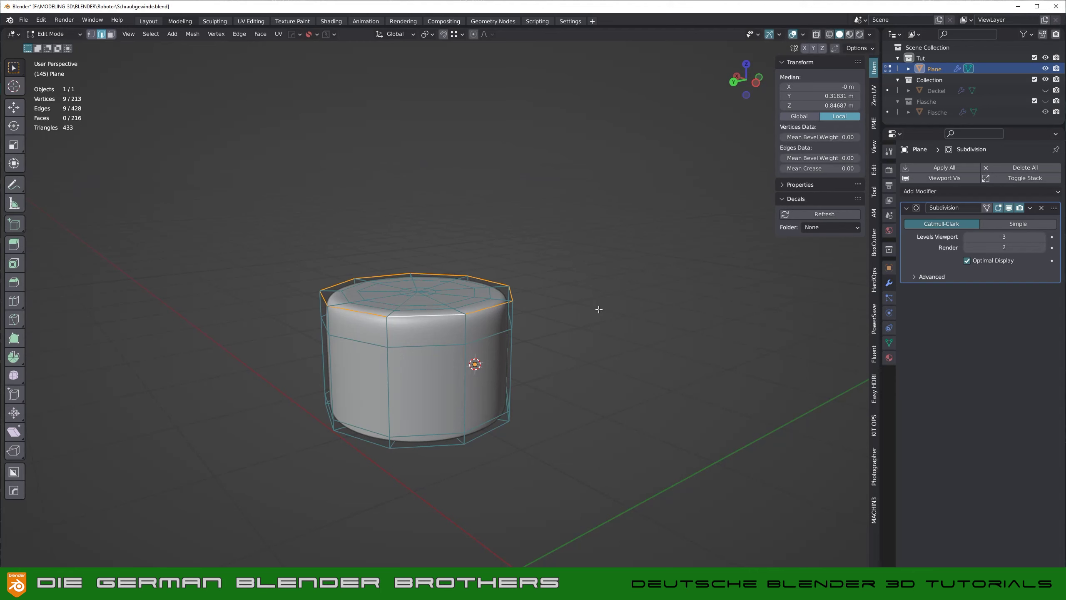
pyautogui.hotkey('ctrl', 'Tab')
pyautogui.click(646, 209)
pyautogui.hotkey('ctrl', 'a')
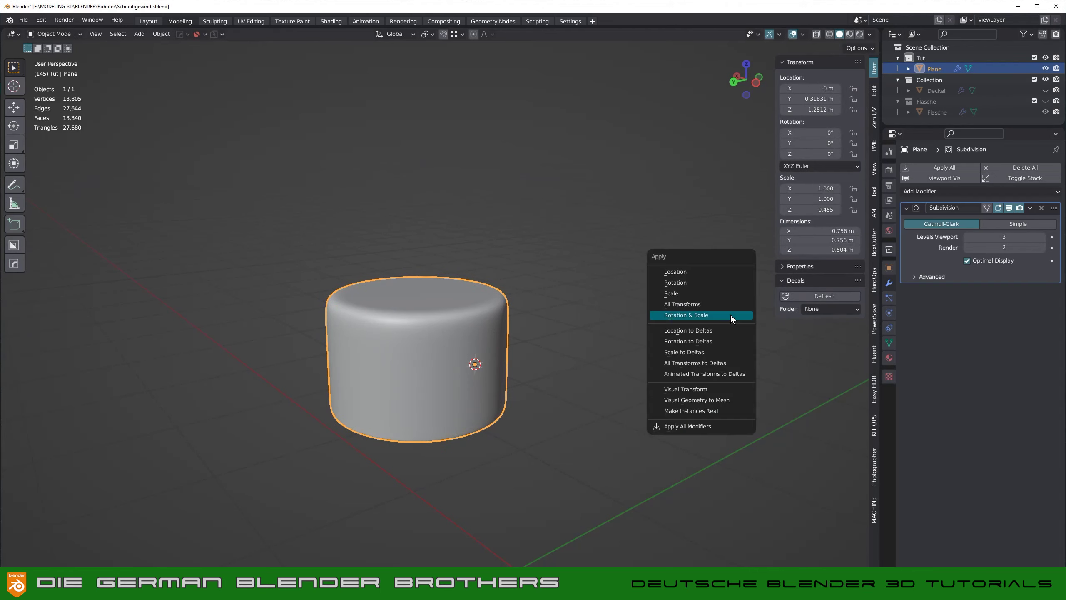
pyautogui.click(692, 313)
pyautogui.press('Tab')
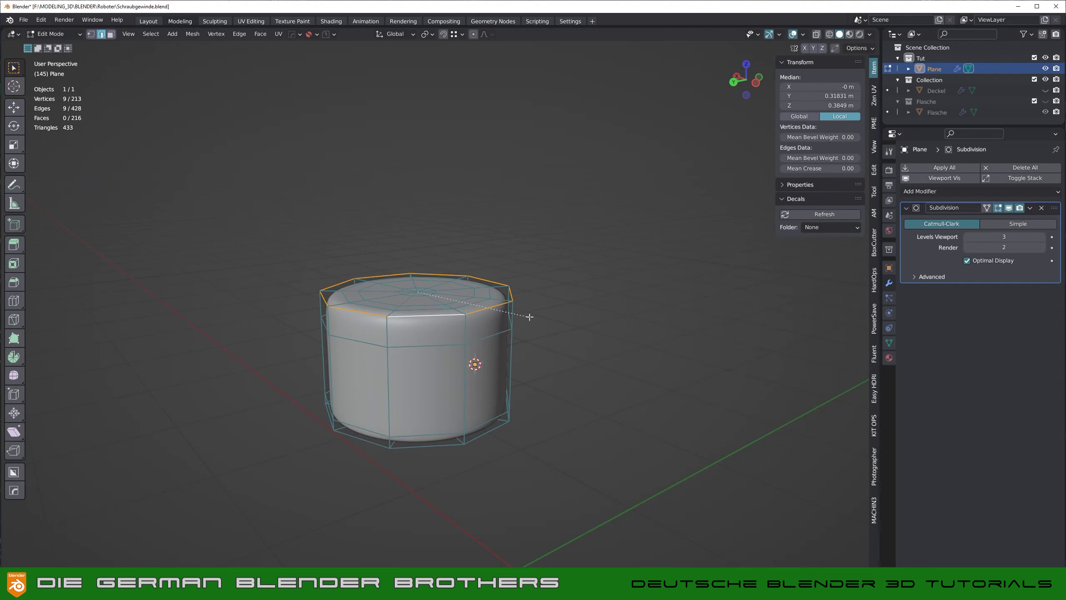
pyautogui.click(563, 346)
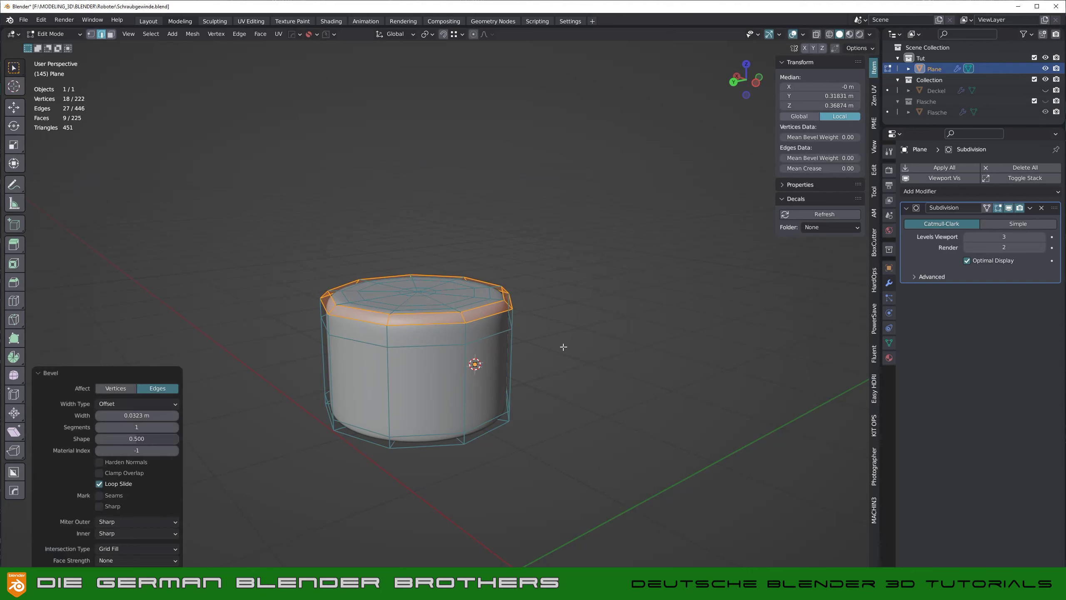
# Step: Raise the side edge loop about 0.048 m along Z and check the underside
pyautogui.keyDown('alt'); pyautogui.click(430, 346); pyautogui.keyUp('alt')
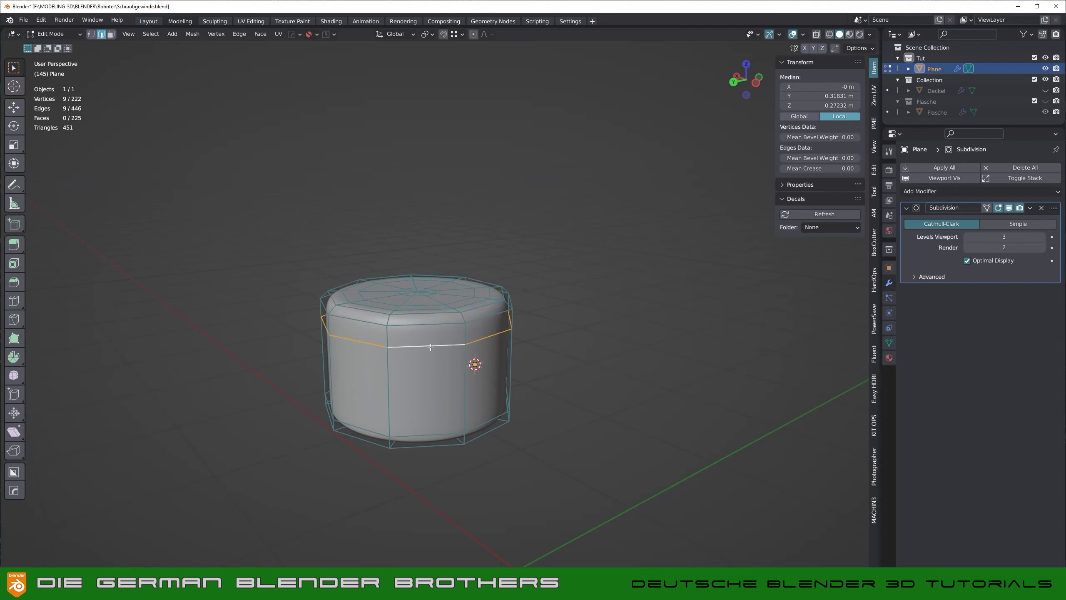
pyautogui.press('g')
pyautogui.press('z')
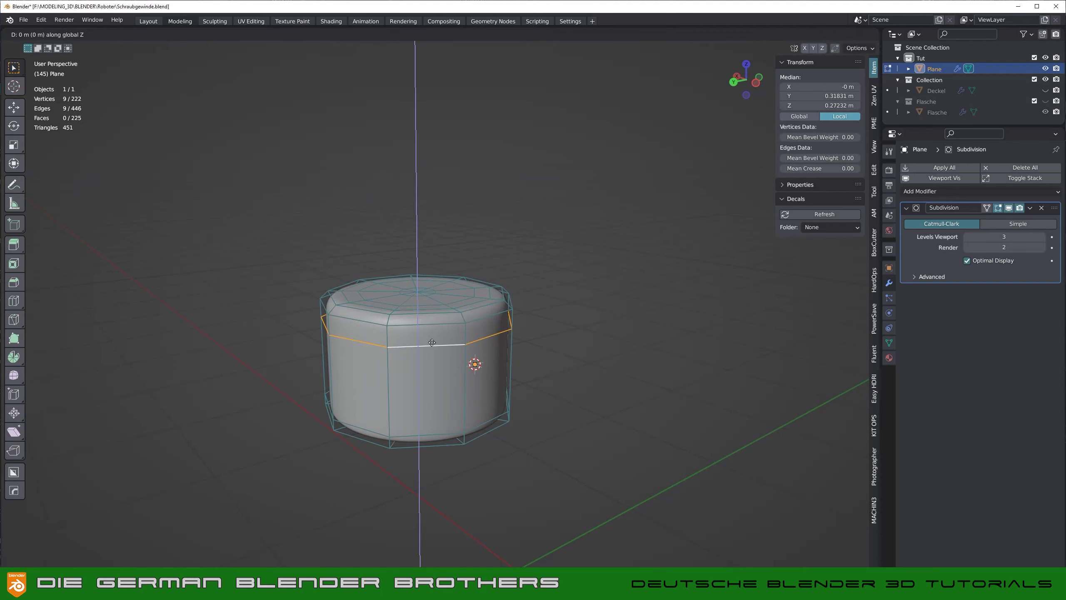
pyautogui.click(436, 334)
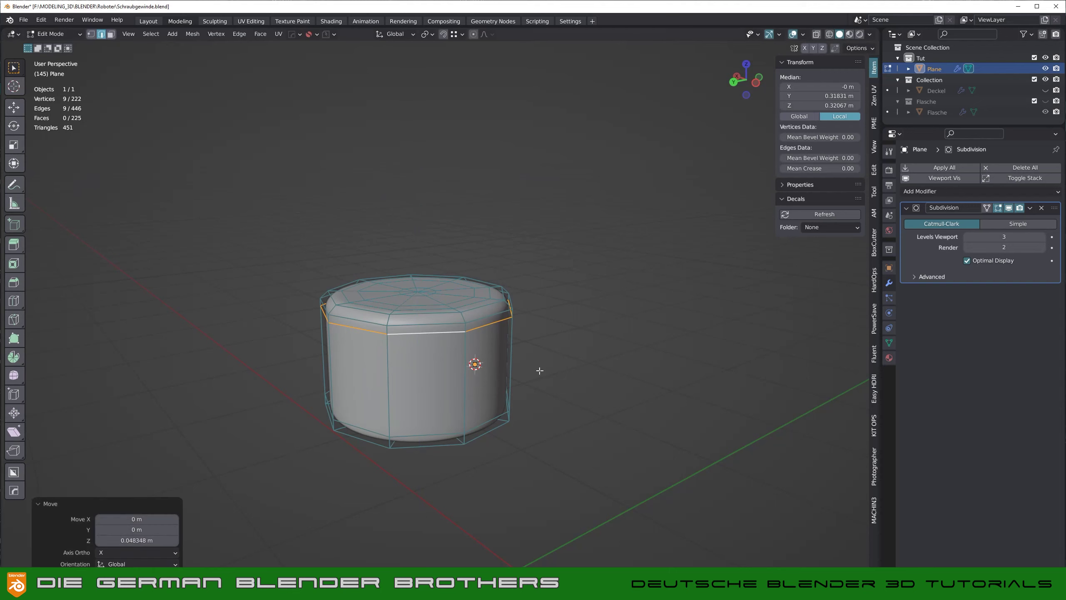
pyautogui.moveTo(540, 371)
pyautogui.mouseDown(button='middle')
pyautogui.moveTo(528, 300)
pyautogui.moveTo(519, 404)
pyautogui.moveTo(517, 239)
pyautogui.mouseUp(button='middle')
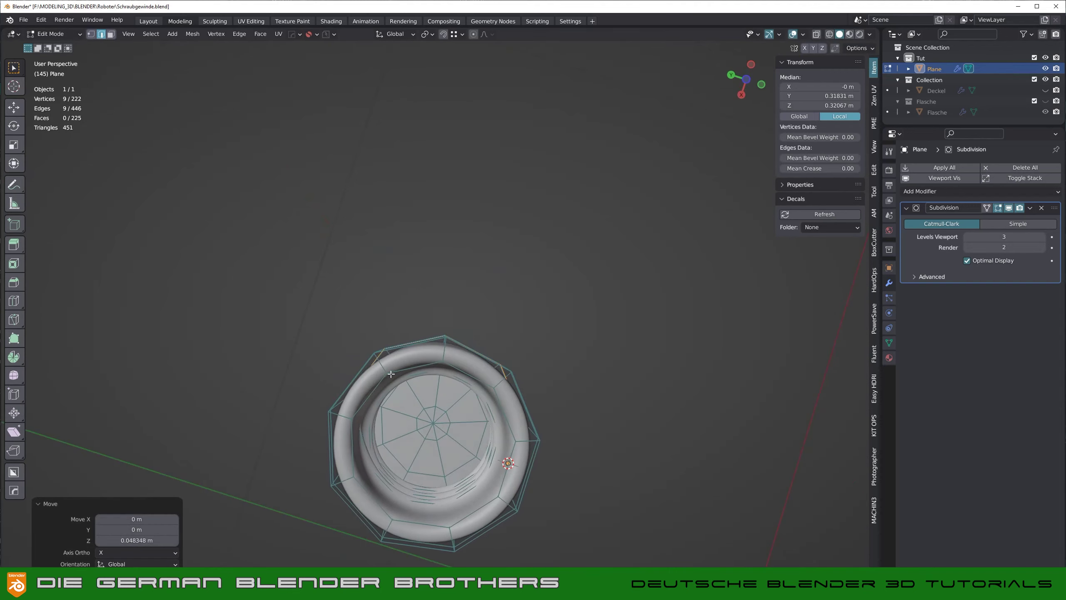
# Step: Cut a new loop into the bottom ring and extrude it inward to form the inner rim
pyautogui.hotkey('ctrl', 'r')
pyautogui.click(379, 362)
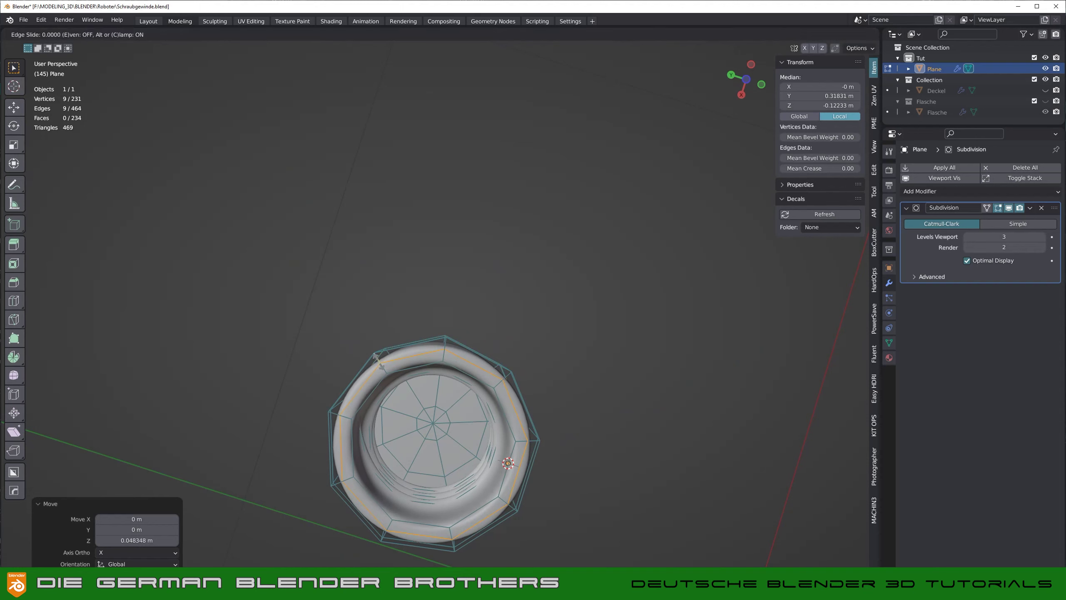
pyautogui.rightClick(379, 360)
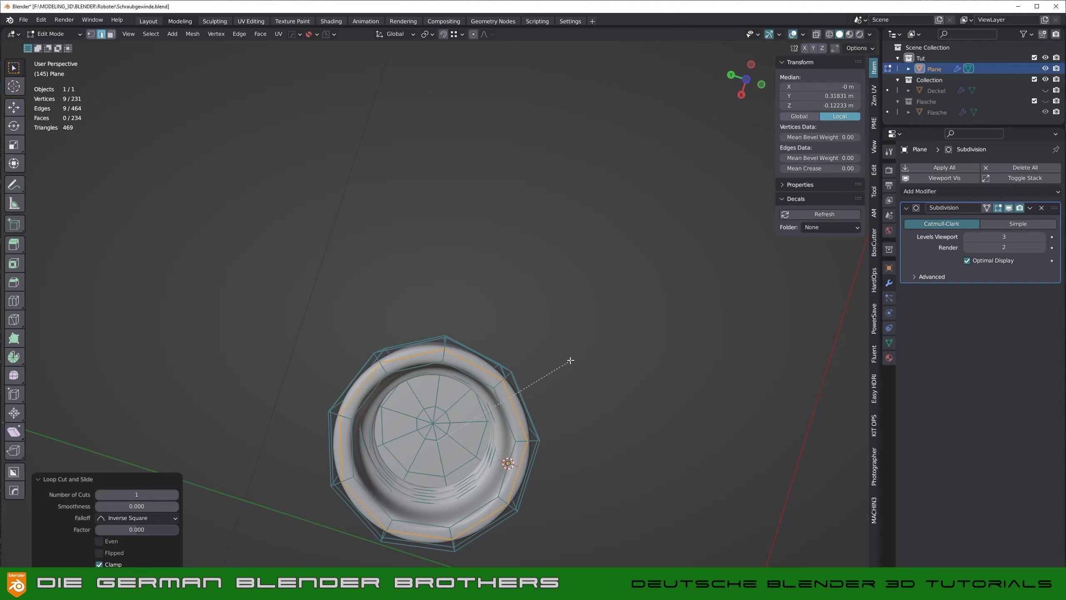
pyautogui.press('s')
pyautogui.press('Escape')
pyautogui.press('e')
pyautogui.press('s')
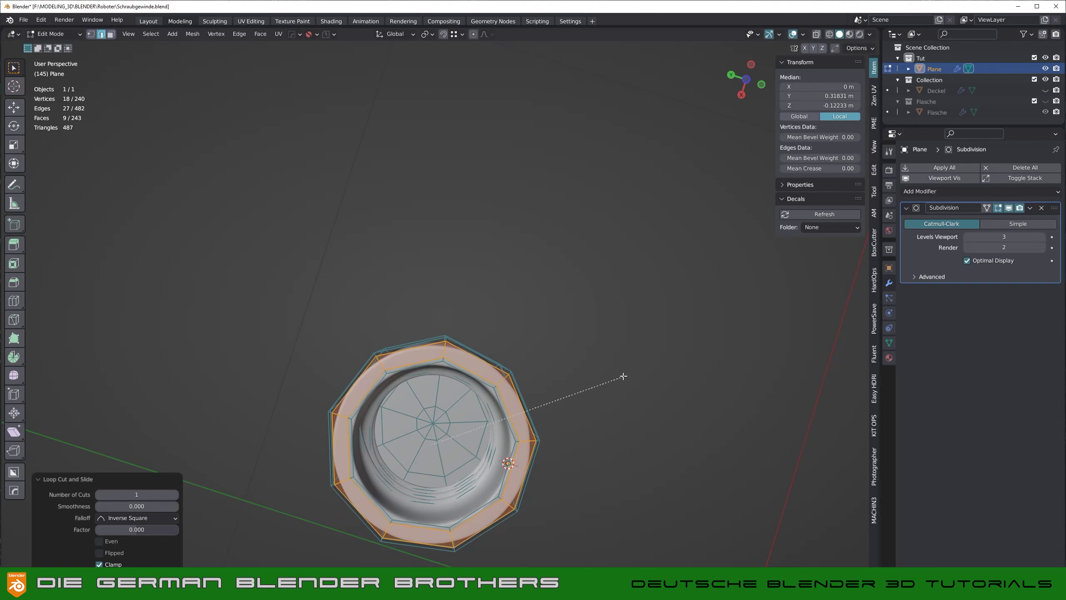
pyautogui.click(624, 376)
# Step: Inspect the cap's side and top up close, then return to Object Mode
pyautogui.moveTo(536, 340); pyautogui.dragTo(545, 460, button='middle')
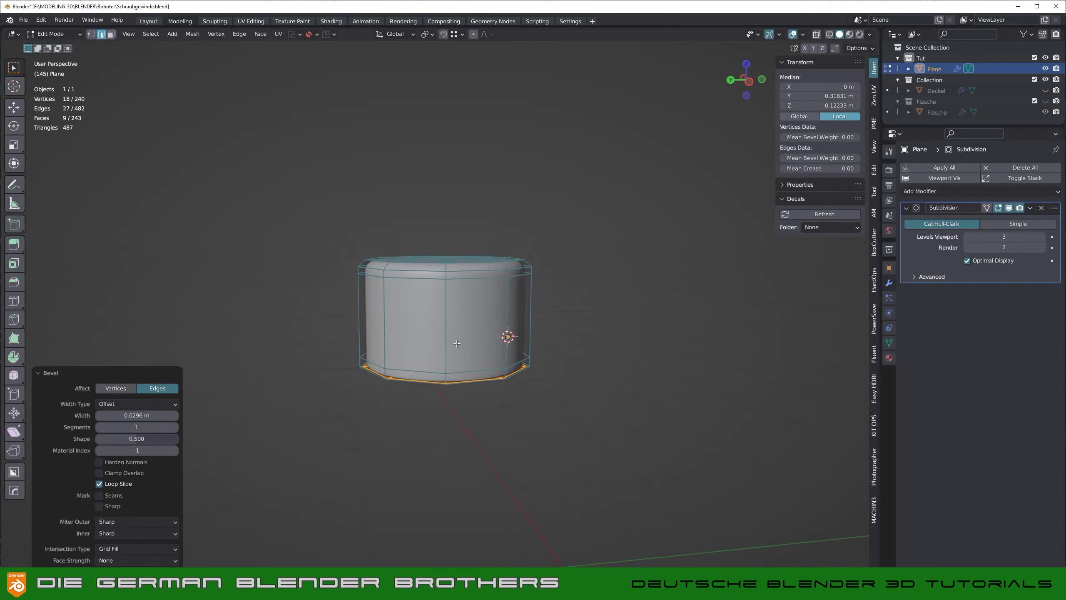
pyautogui.keyDown('shift'); pyautogui.moveTo(457, 343); pyautogui.dragTo(458, 442, button='middle'); pyautogui.keyUp('shift')
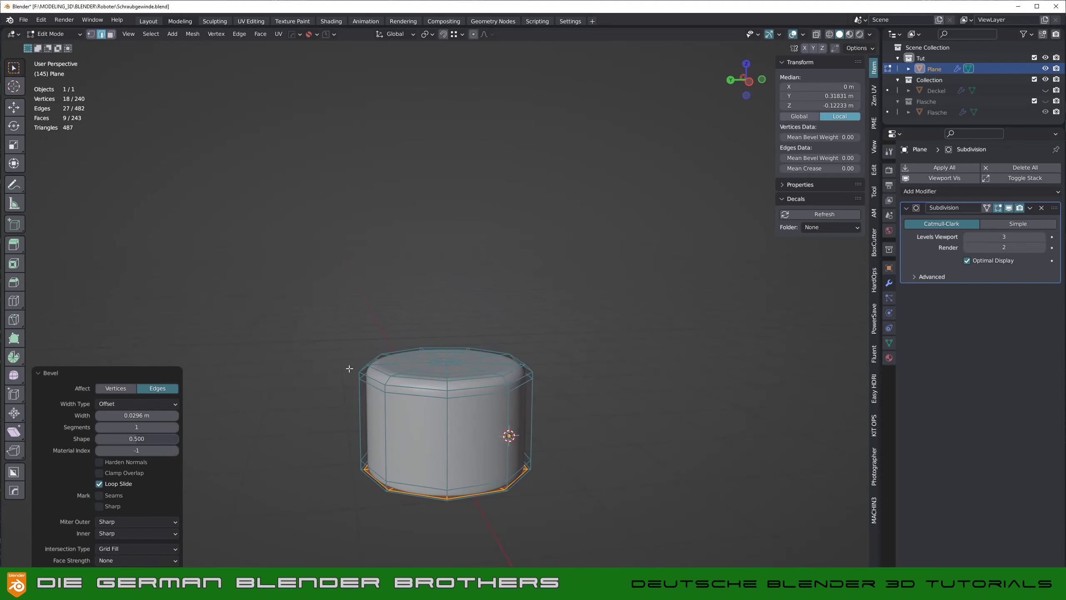
pyautogui.scroll(1, 403, 386)
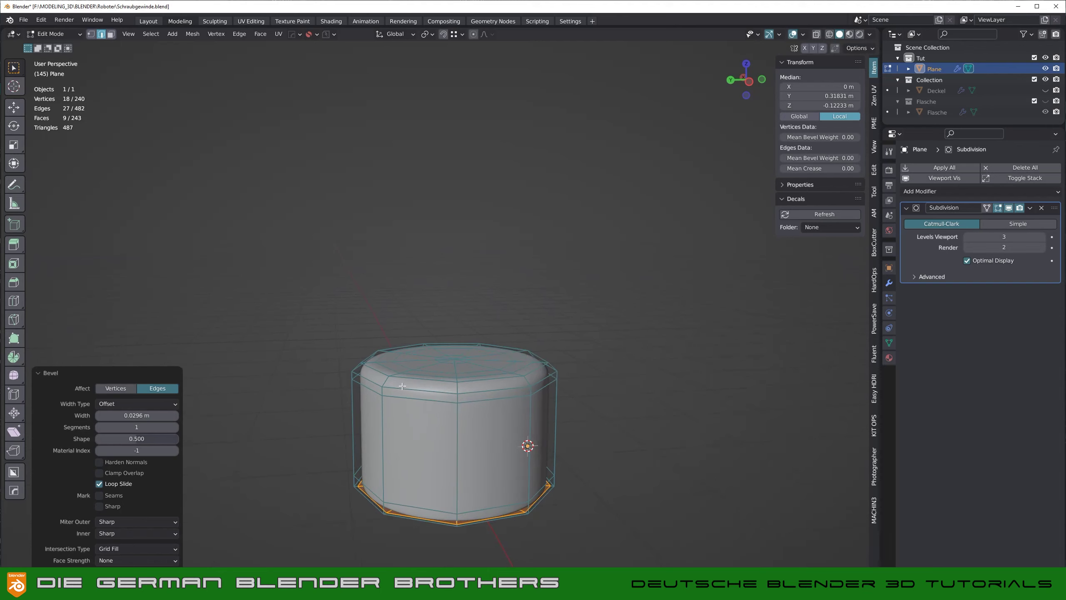
pyautogui.scroll(2, 402, 385)
pyautogui.scroll(1, 402, 379)
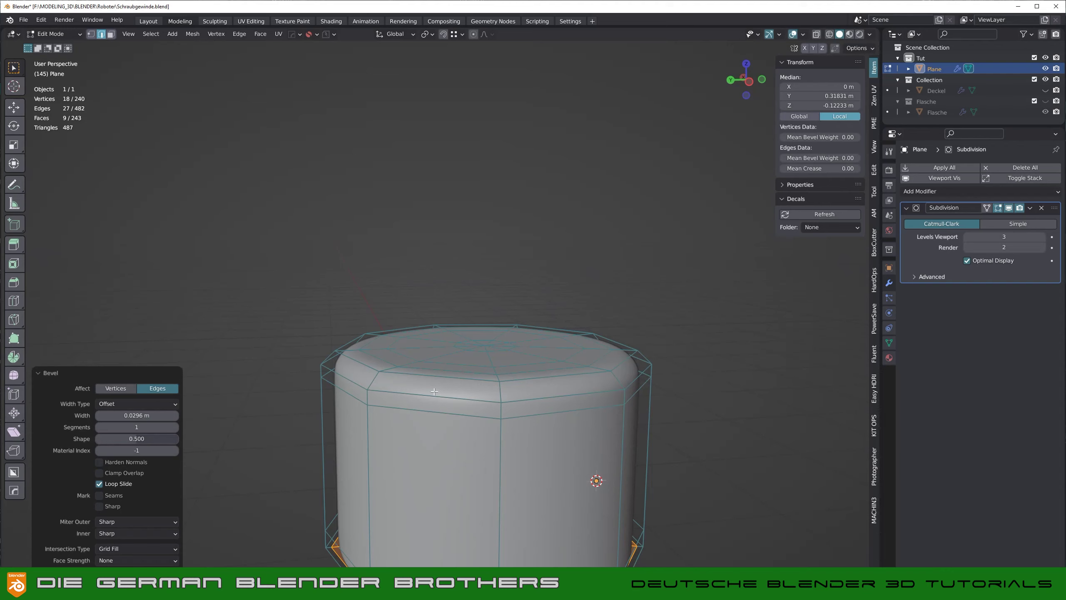
pyautogui.press('Tab')
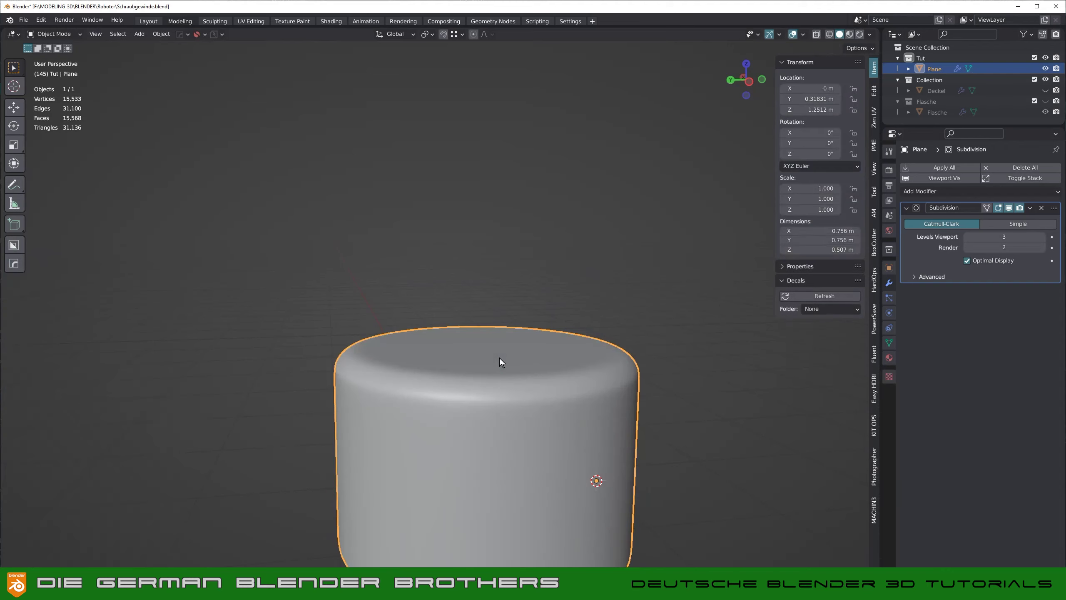
# Step: Unhide the Flasche bottle collection and frame the smooth cap beside its threaded neck
pyautogui.moveTo(545, 423)
pyautogui.mouseDown(button='middle')
pyautogui.moveTo(446, 299)
pyautogui.moveTo(443, 168)
pyautogui.moveTo(428, 113)
pyautogui.moveTo(432, 235)
pyautogui.moveTo(325, 247)
pyautogui.moveTo(434, 265)
pyautogui.moveTo(517, 248)
pyautogui.moveTo(588, 253)
pyautogui.moveTo(565, 253)
pyautogui.moveTo(461, 320)
pyautogui.moveTo(468, 296)
pyautogui.moveTo(571, 319)
pyautogui.mouseUp(button='middle')
pyautogui.scroll(-2, 326, 248)
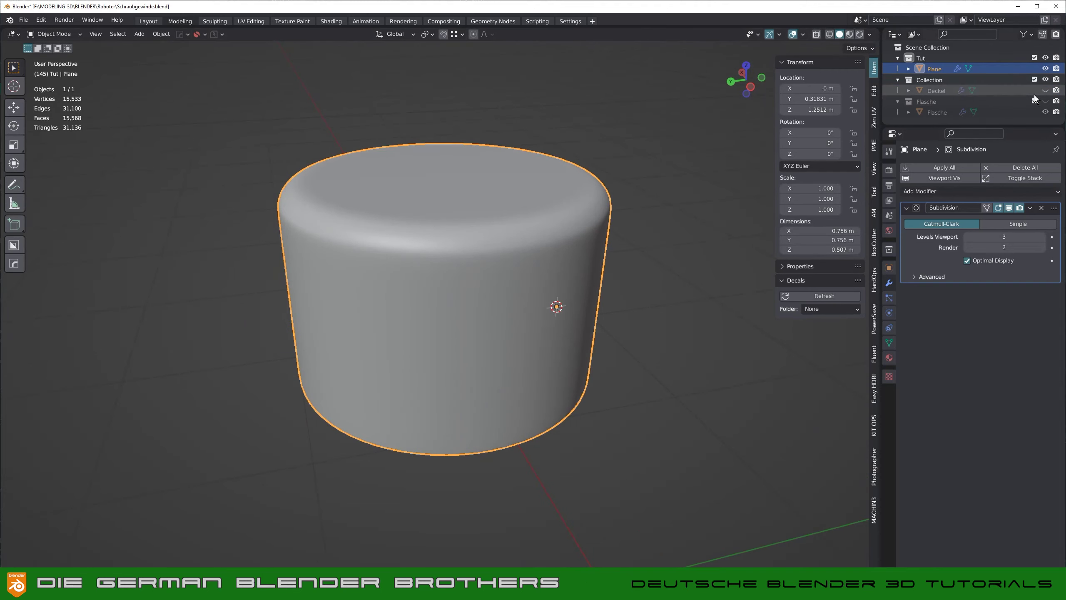
pyautogui.click(1045, 102)
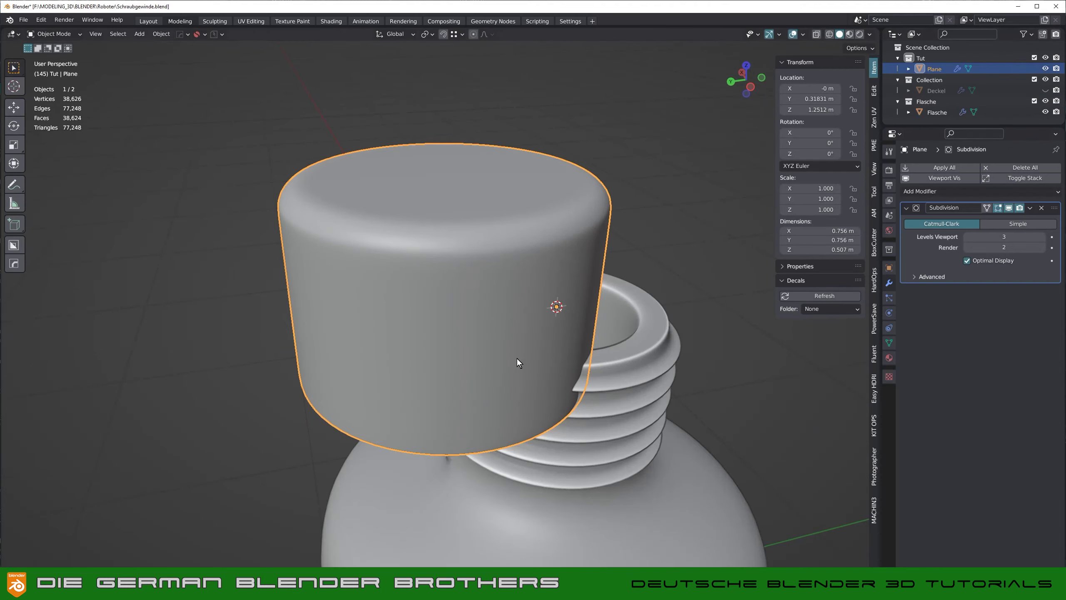
pyautogui.moveTo(516, 361)
pyautogui.keyDown('shift'); pyautogui.mouseDown(button='middle')
pyautogui.moveTo(311, 356)
pyautogui.moveTo(211, 316)
pyautogui.mouseUp(button='middle'); pyautogui.keyUp('shift')
pyautogui.moveTo(360, 287); pyautogui.dragTo(269, 318, button='middle')
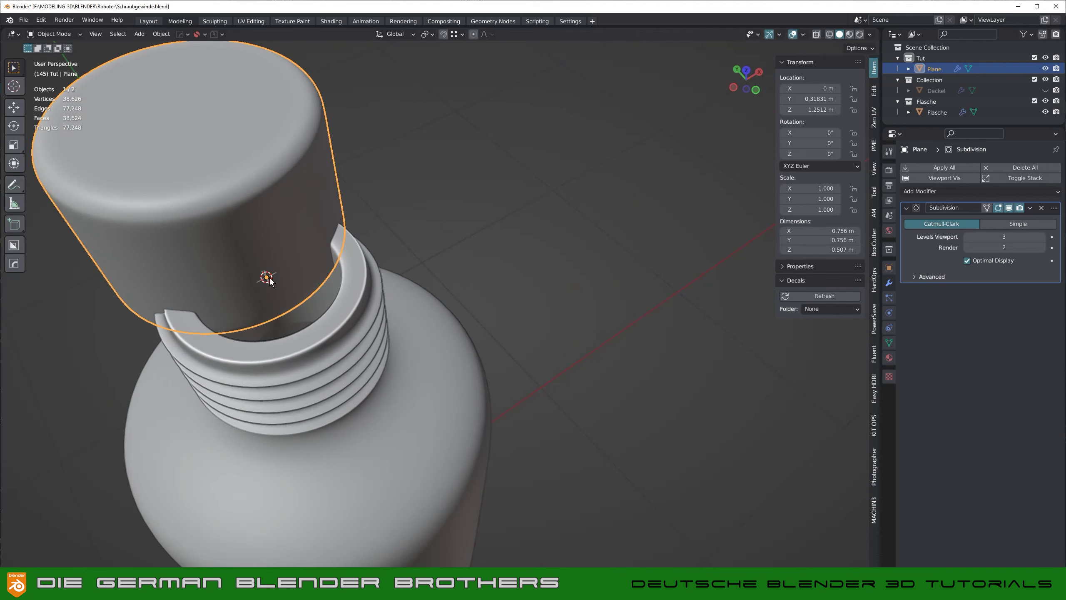
pyautogui.moveTo(295, 340)
pyautogui.mouseDown(button='middle')
pyautogui.moveTo(353, 332)
pyautogui.moveTo(516, 223)
pyautogui.moveTo(651, 322)
pyautogui.mouseUp(button='middle')
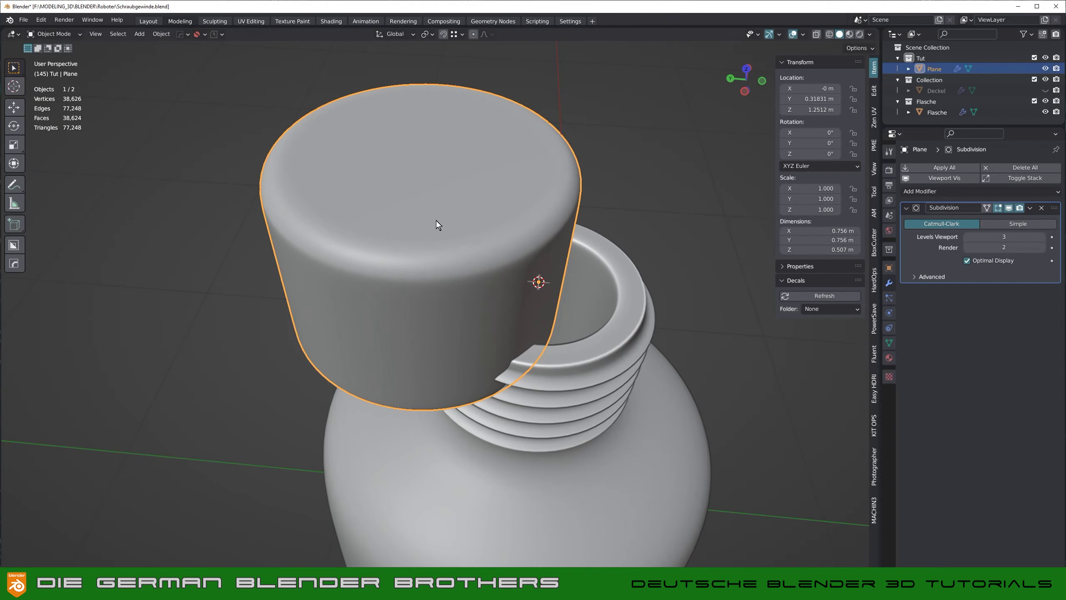
pyautogui.hotkey('shift', 's')
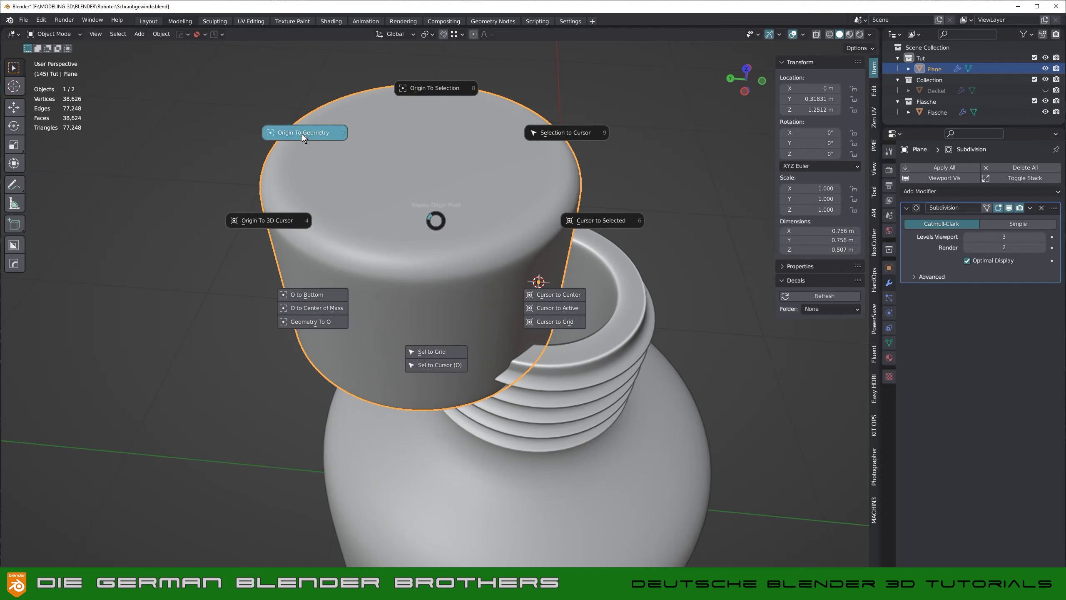
# Step: Set the cap's origin to its geometry and snap the cap to the 3D cursor at the bottle
pyautogui.click(302, 136)
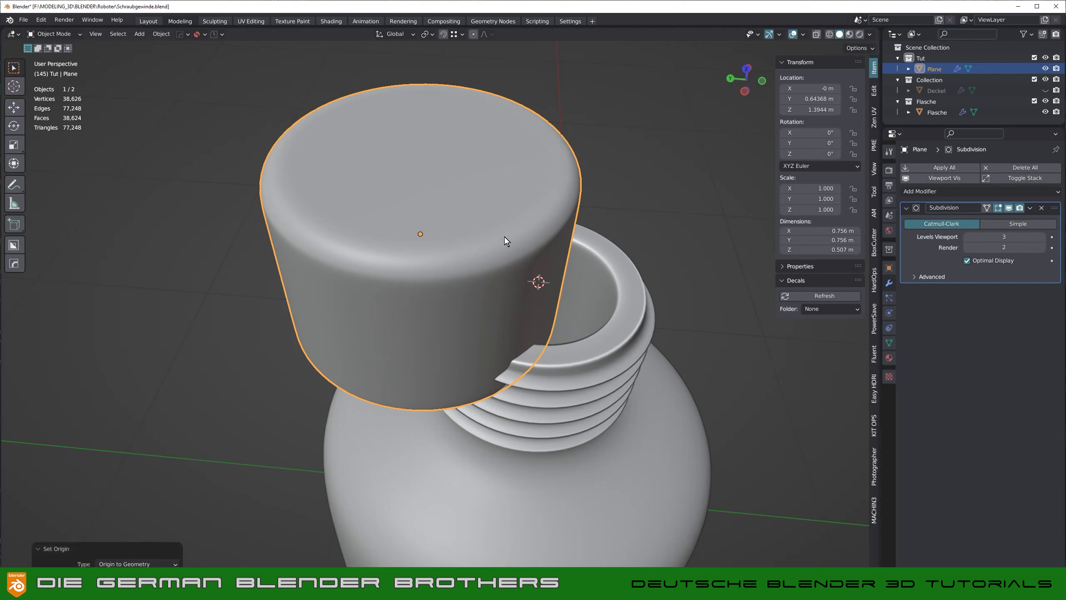
pyautogui.hotkey('shift', 's')
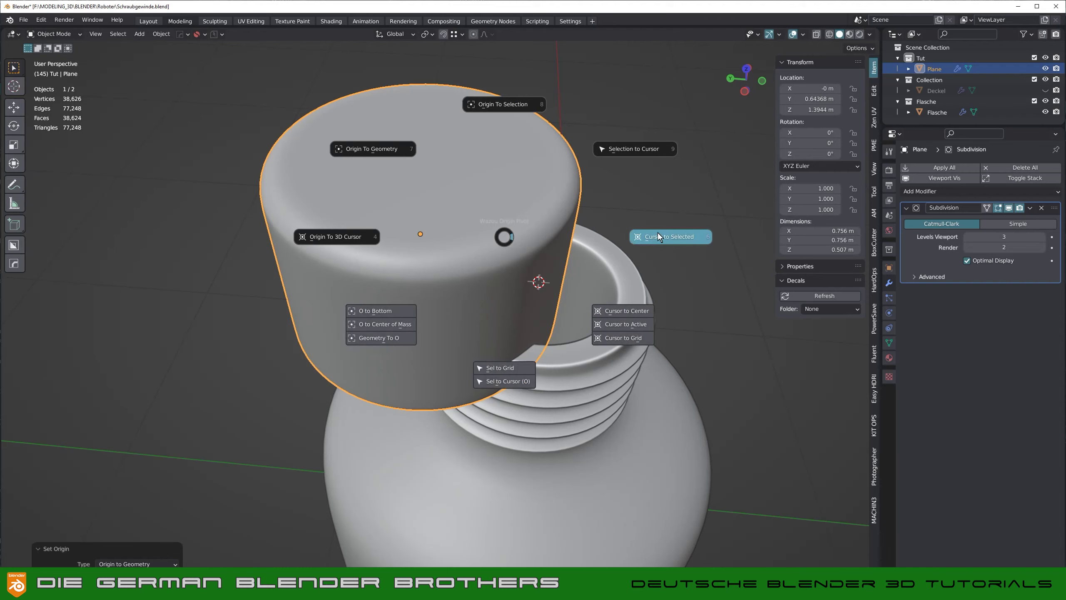
pyautogui.click(638, 151)
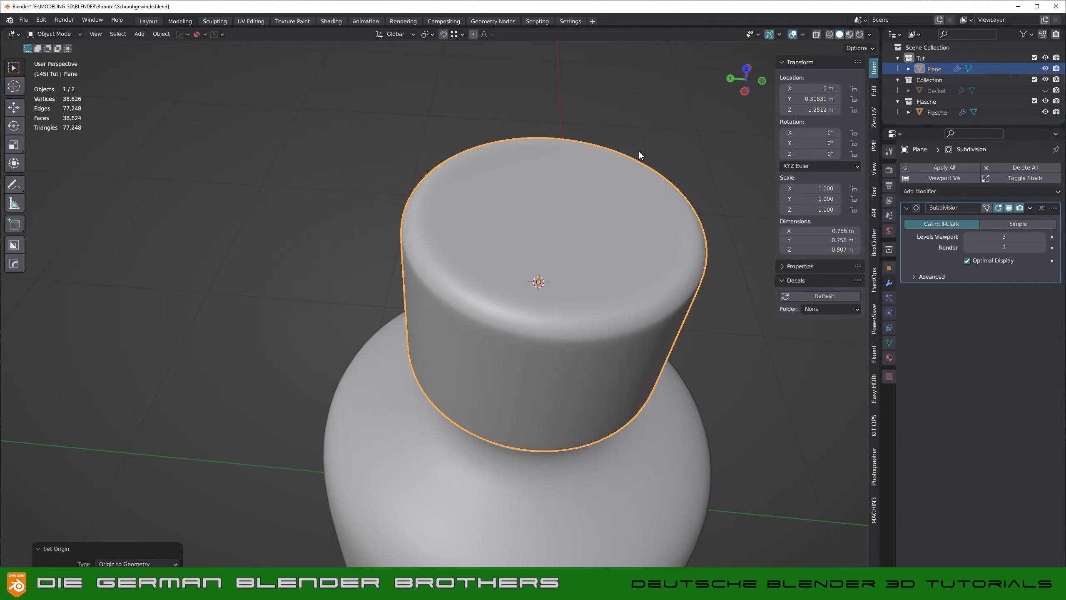
pyautogui.moveTo(622, 300); pyautogui.dragTo(616, 239, button='middle')
pyautogui.keyDown('shift'); pyautogui.moveTo(555, 371); pyautogui.dragTo(419, 148, button='middle'); pyautogui.keyUp('shift')
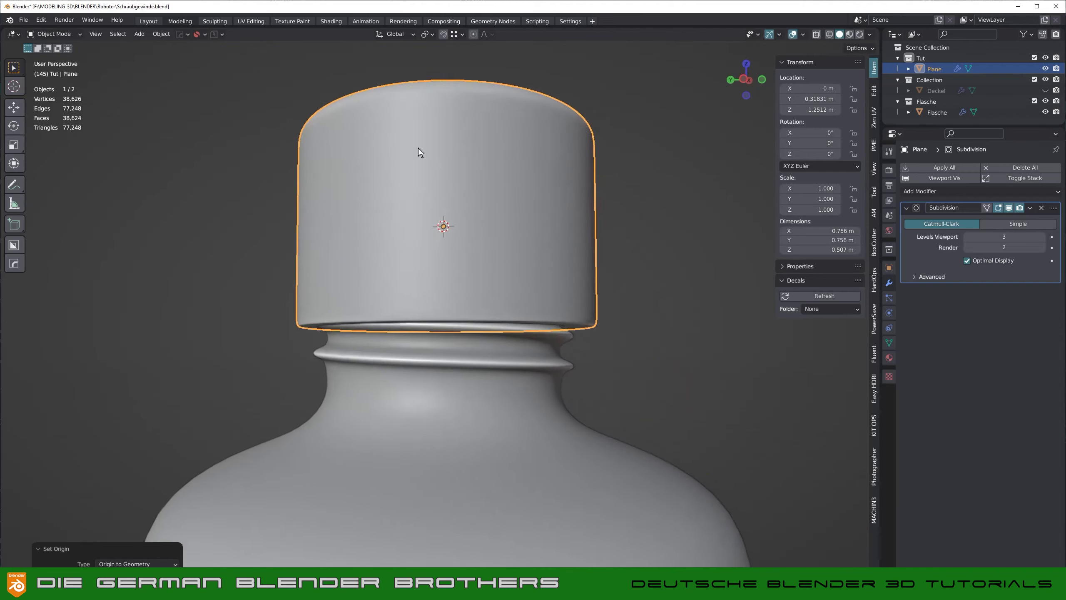
# Step: Lower the cap along Z onto the bottle neck and check its underside
pyautogui.press('g')
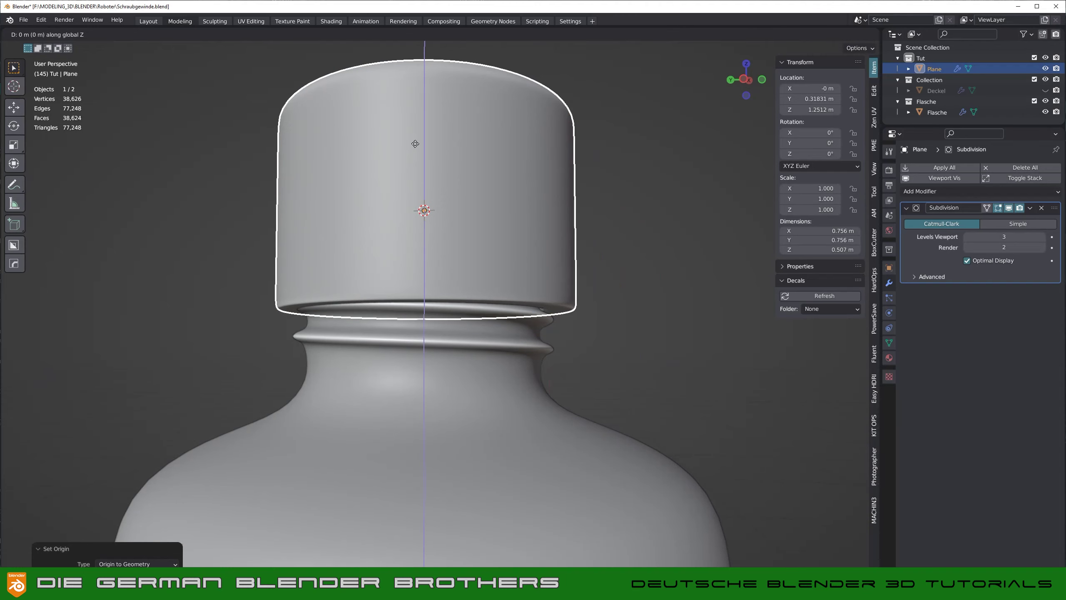
pyautogui.press('z')
pyautogui.click(424, 170)
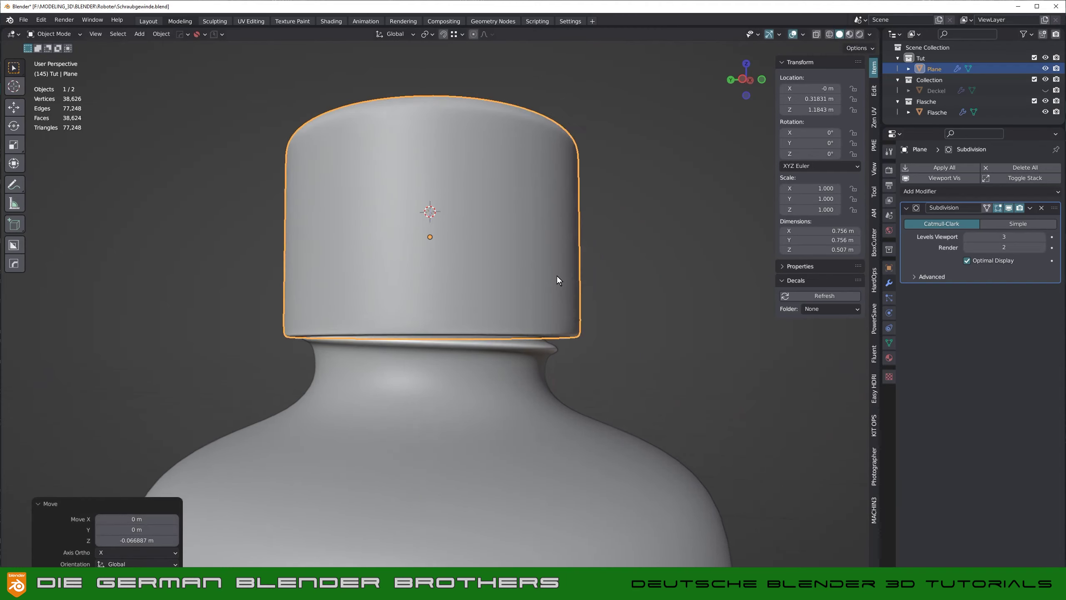
pyautogui.moveTo(556, 276)
pyautogui.mouseDown(button='middle')
pyautogui.moveTo(518, 215)
pyautogui.moveTo(521, 227)
pyautogui.mouseUp(button='middle')
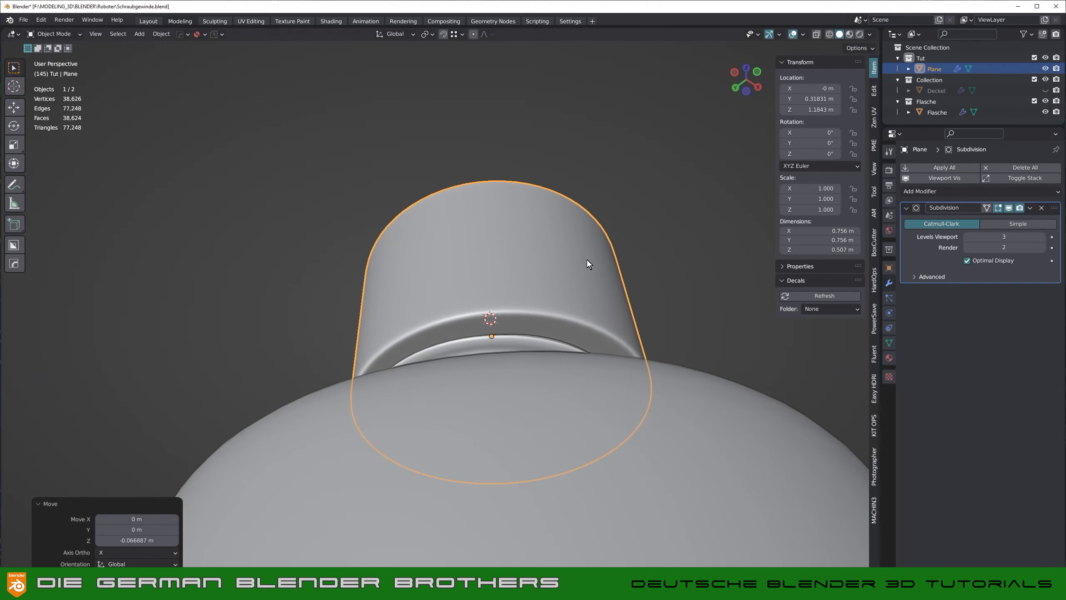
pyautogui.moveTo(586, 259); pyautogui.dragTo(585, 265, button='middle')
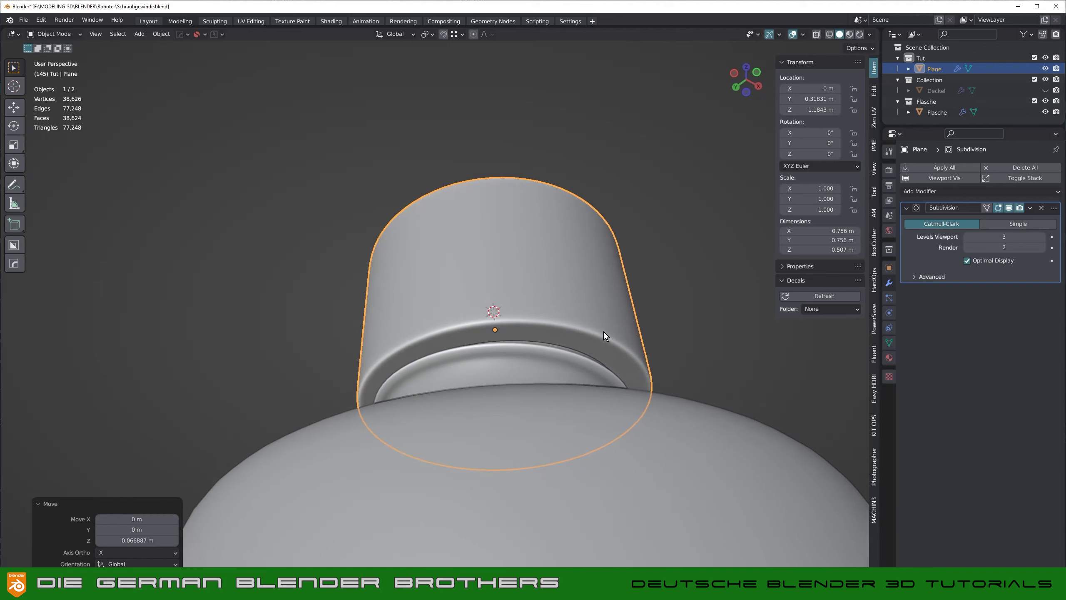
# Step: Scale the cap uniformly to 1.053 to cover the thread, then deselect and inspect it
pyautogui.press('s')
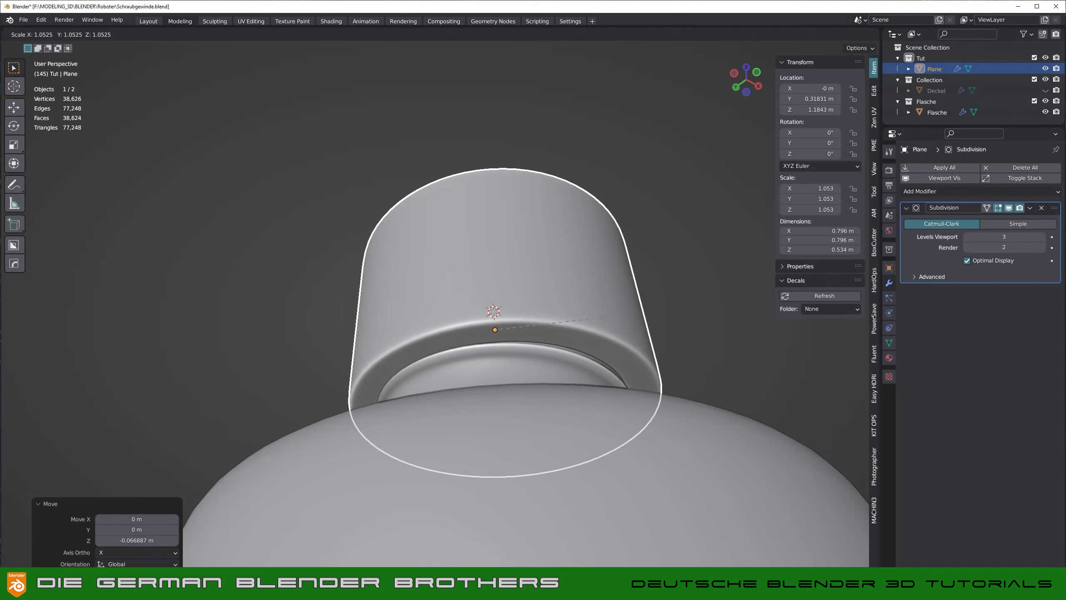
pyautogui.click(613, 319)
pyautogui.moveTo(693, 318)
pyautogui.mouseDown(button='middle')
pyautogui.moveTo(697, 437)
pyautogui.moveTo(678, 345)
pyautogui.moveTo(686, 389)
pyautogui.moveTo(402, 208)
pyautogui.moveTo(435, 207)
pyautogui.moveTo(381, 224)
pyautogui.mouseUp(button='middle')
pyautogui.scroll(-5, 690, 415)
pyautogui.moveTo(367, 327)
pyautogui.mouseDown(button='middle')
pyautogui.moveTo(500, 326)
pyautogui.moveTo(545, 298)
pyautogui.moveTo(531, 331)
pyautogui.moveTo(529, 313)
pyautogui.mouseUp(button='middle')
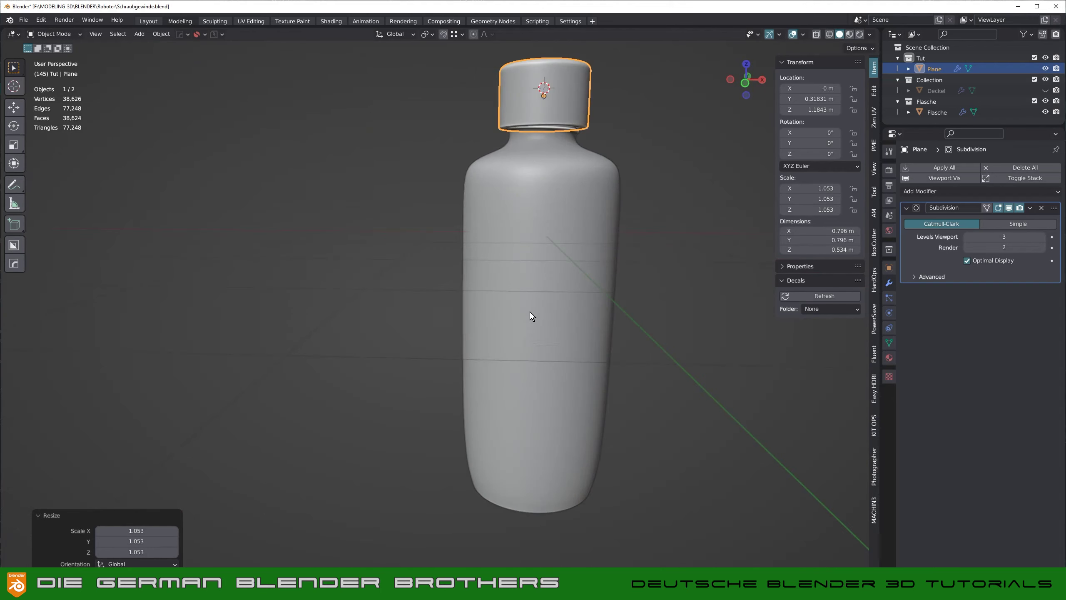
pyautogui.moveTo(556, 235)
pyautogui.mouseDown(button='middle')
pyautogui.moveTo(523, 309)
pyautogui.moveTo(499, 298)
pyautogui.mouseUp(button='middle')
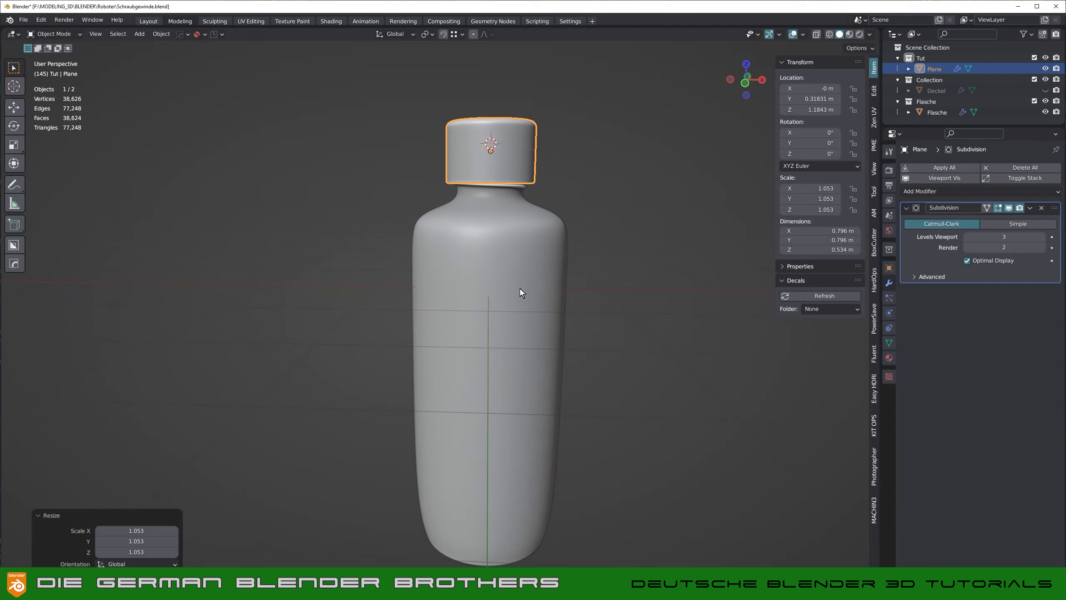
pyautogui.moveTo(568, 251)
pyautogui.mouseDown(button='middle')
pyautogui.moveTo(530, 257)
pyautogui.moveTo(612, 220)
pyautogui.mouseUp(button='middle')
pyautogui.click(605, 229)
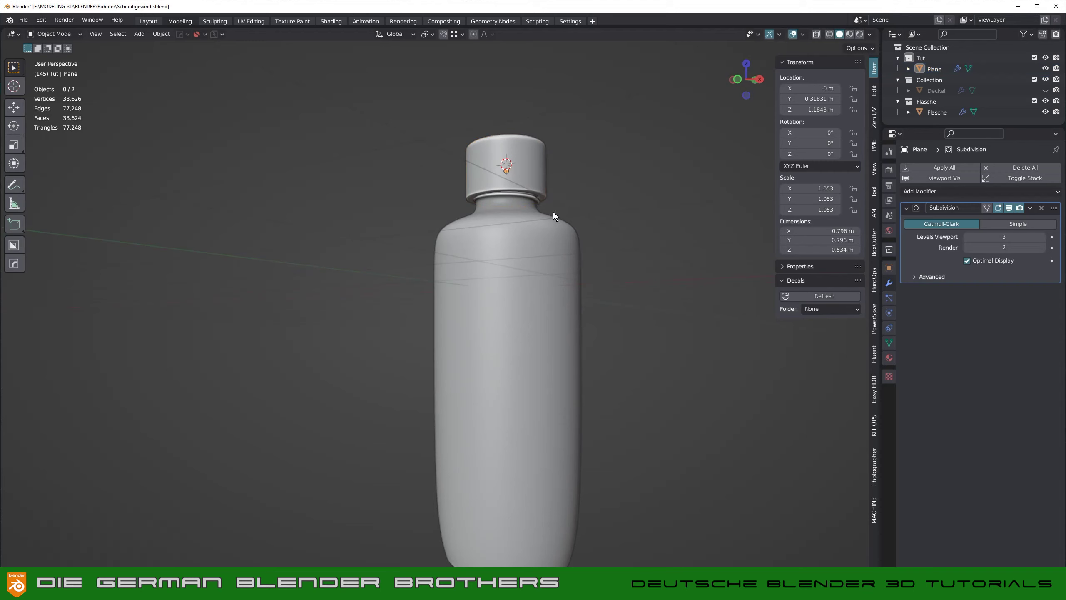
pyautogui.moveTo(561, 223)
pyautogui.mouseDown(button='middle')
pyautogui.moveTo(516, 282)
pyautogui.moveTo(518, 308)
pyautogui.moveTo(491, 365)
pyautogui.moveTo(504, 372)
pyautogui.mouseUp(button='middle')
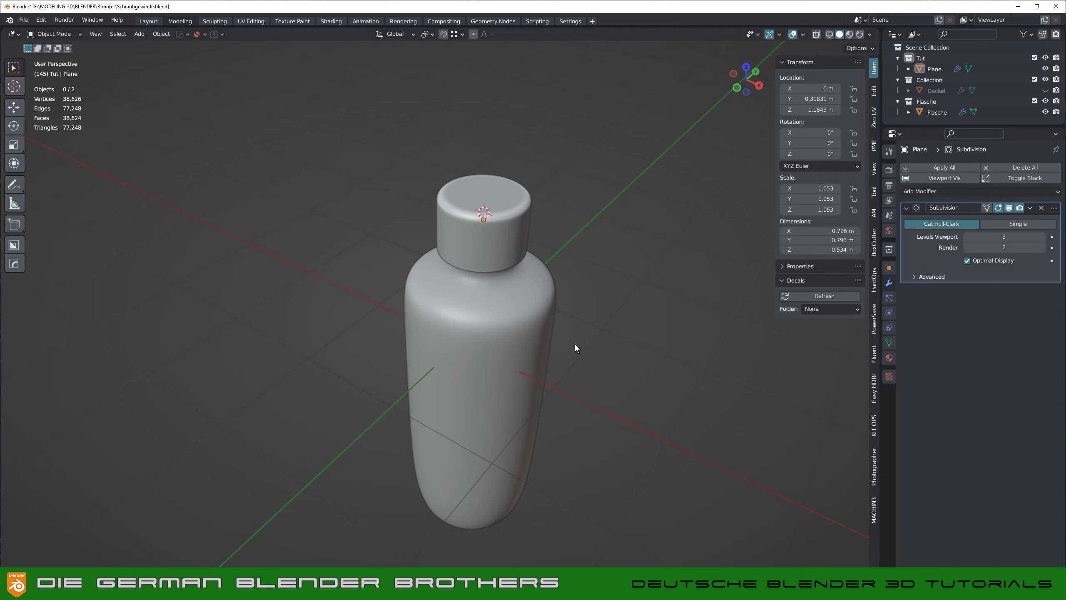